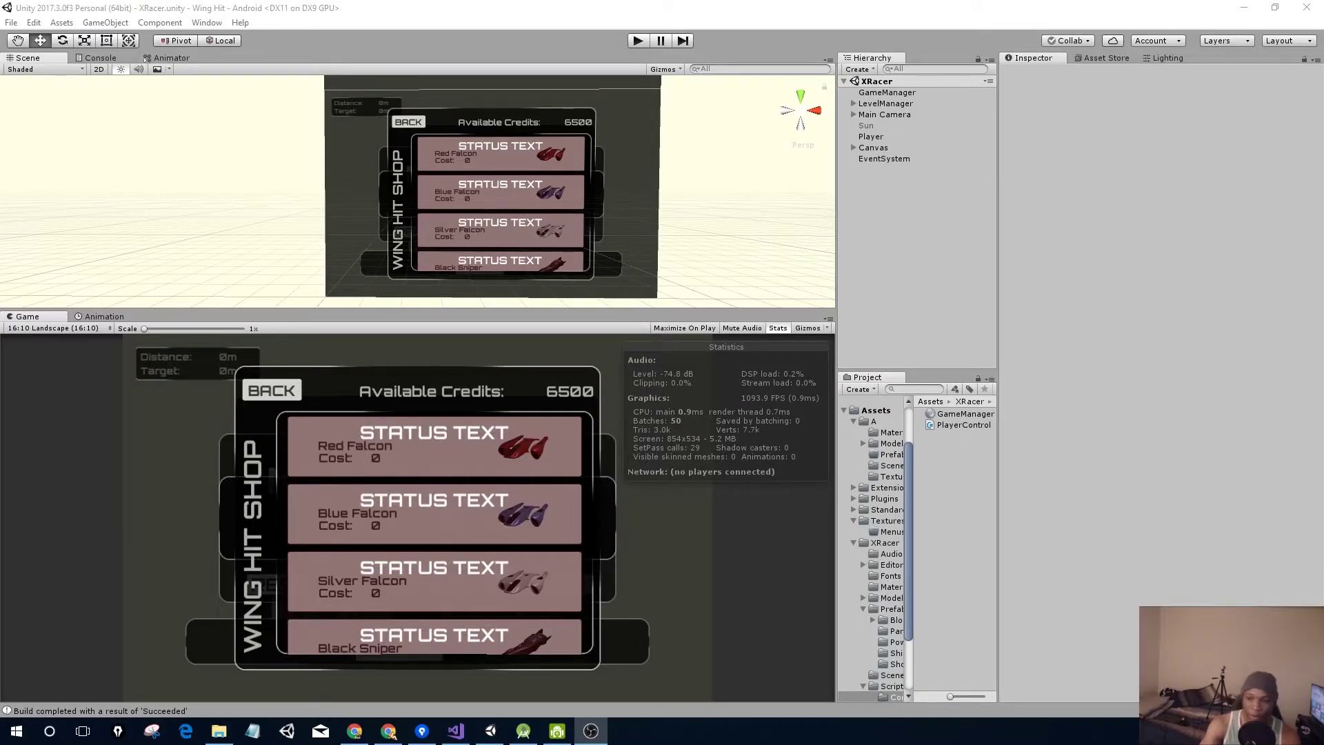
# Review the Android Build Settings, close them, and select Player to show its Player Control settings.
pyautogui.click(13, 23)
pyautogui.click(52, 159)
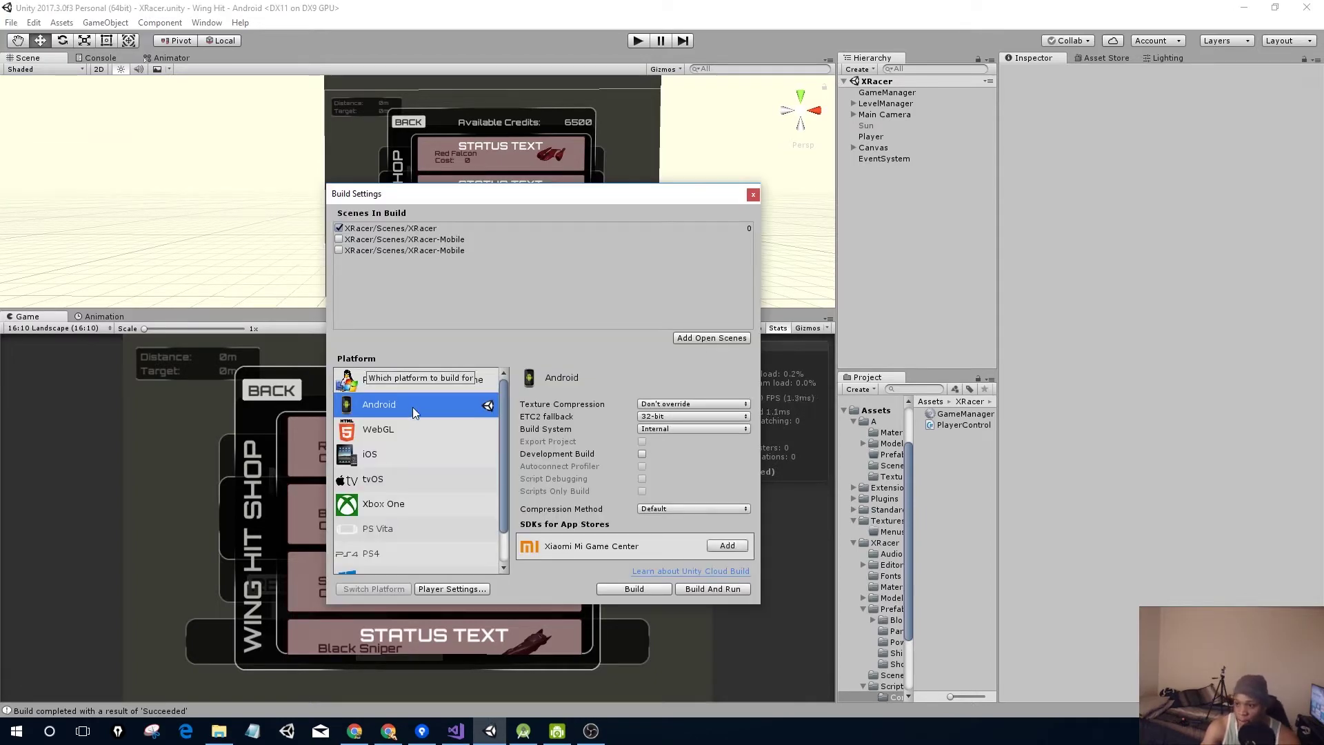
pyautogui.scroll(-2, 391, 538)
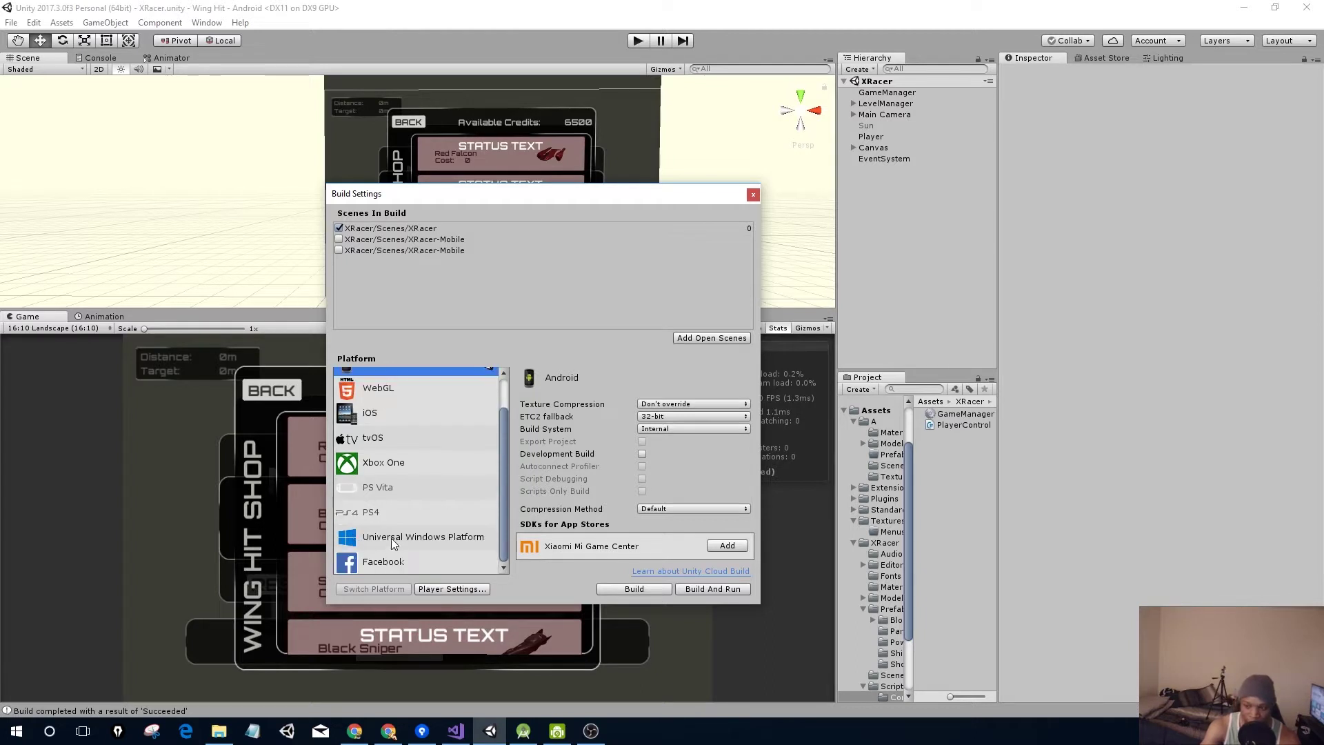
pyautogui.scroll(2, 398, 533)
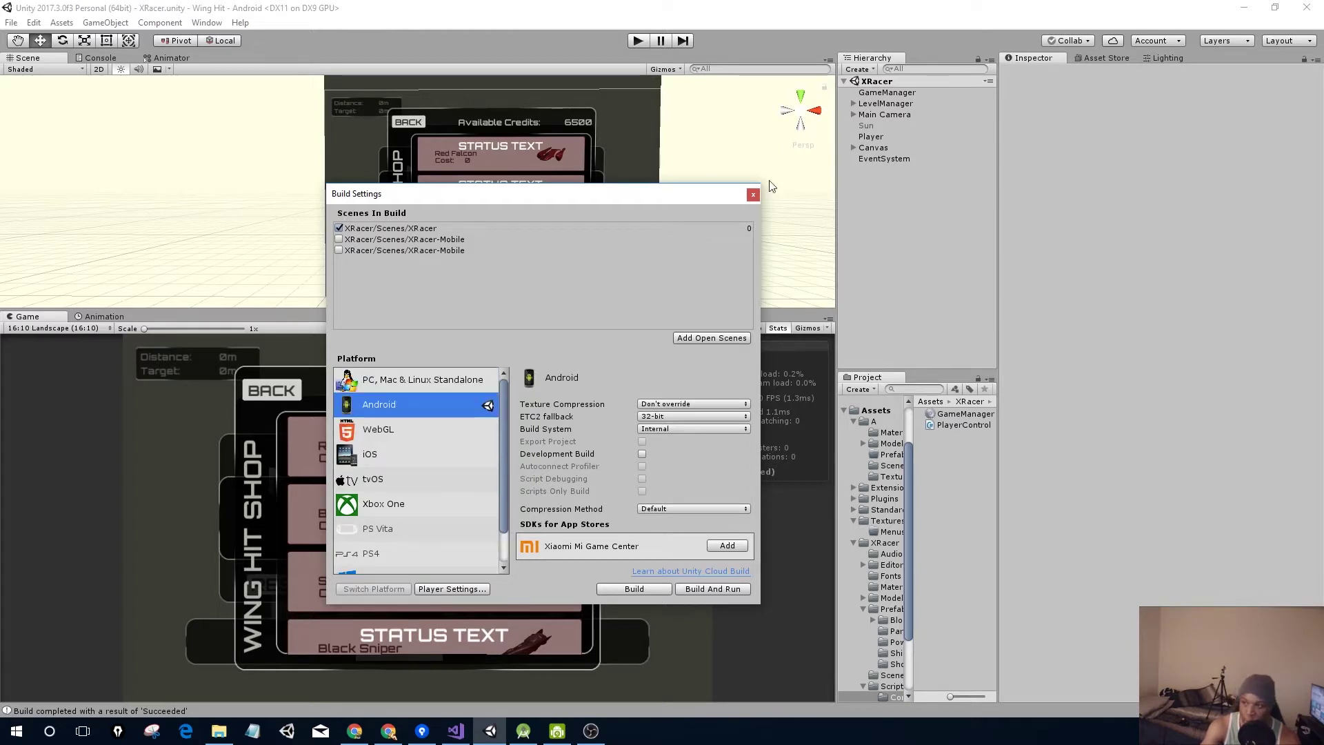
pyautogui.click(753, 194)
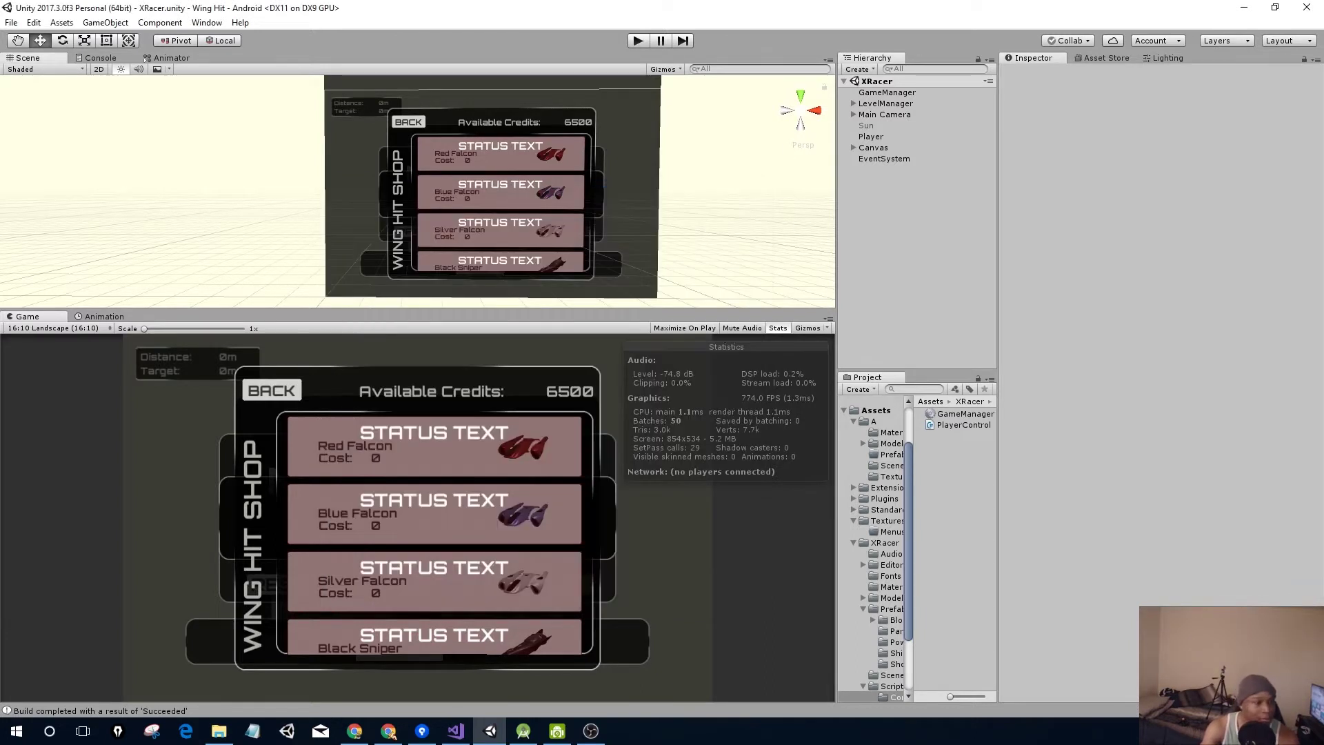
pyautogui.click(874, 138)
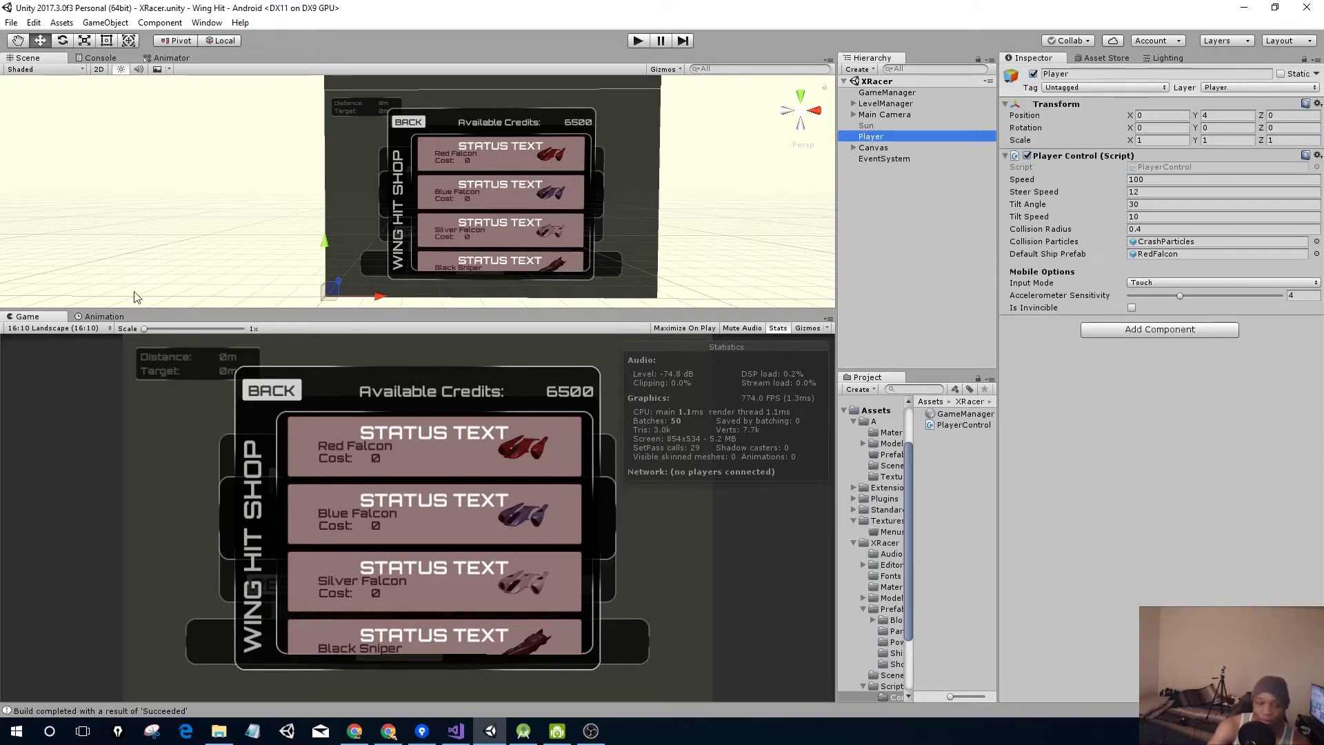
# Open PlayerControl.cs in Visual Studio and go to the platform check on line 109 of GetSteerInput.
pyautogui.doubleClick(1172, 167)
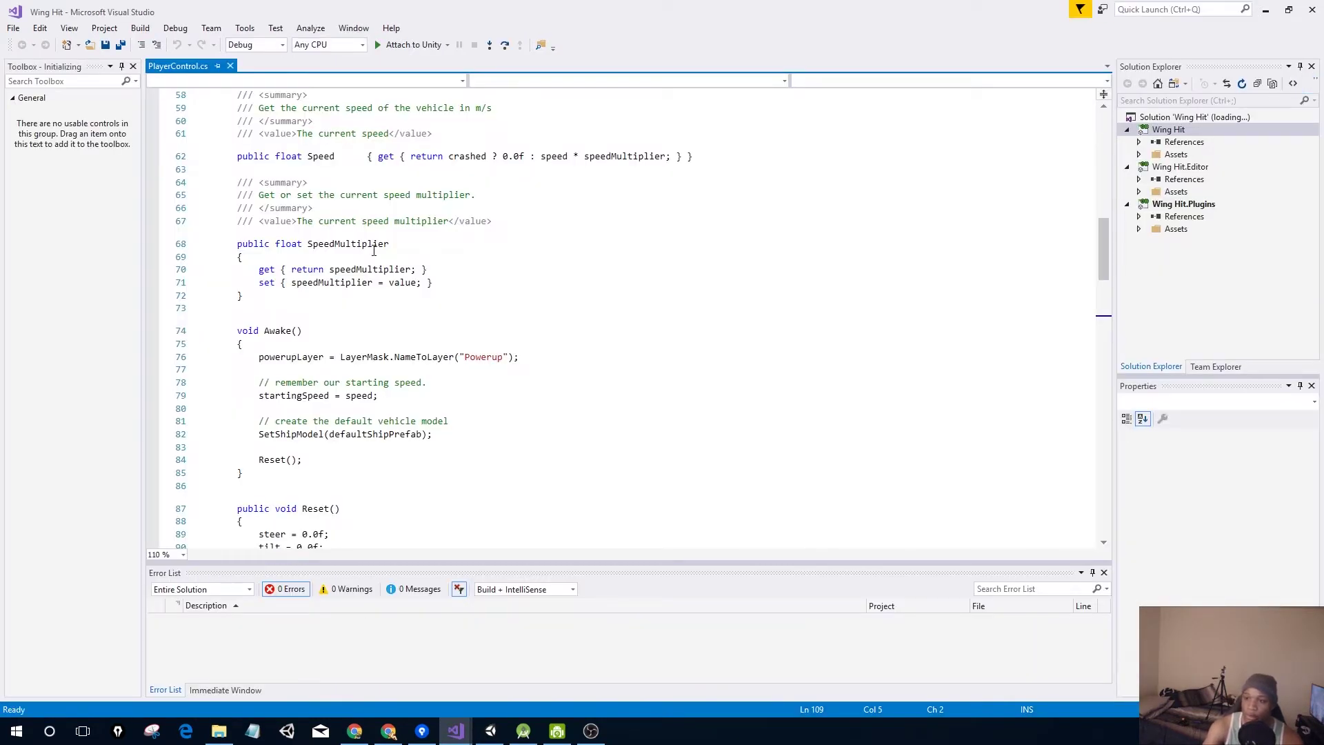
pyautogui.click(350, 244)
pyautogui.scroll(-4, 367, 252)
pyautogui.scroll(-9, 367, 252)
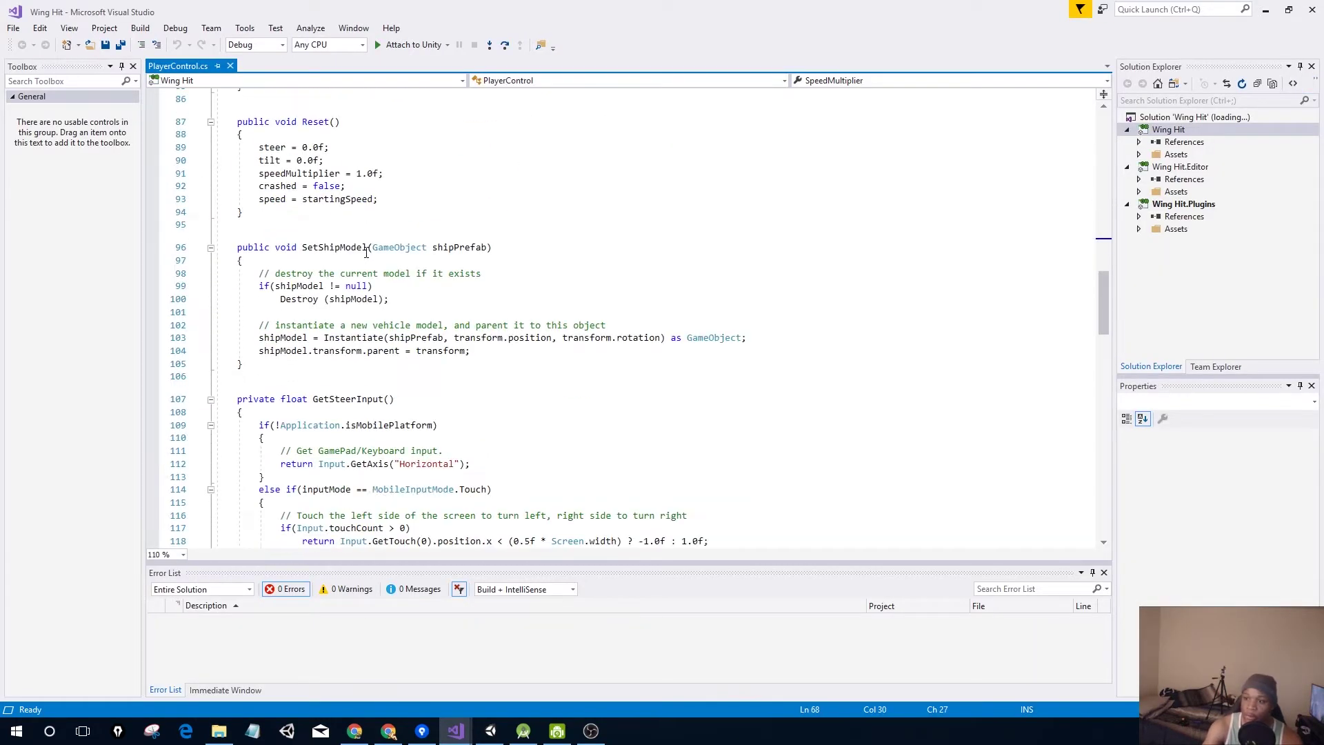
pyautogui.click(442, 232)
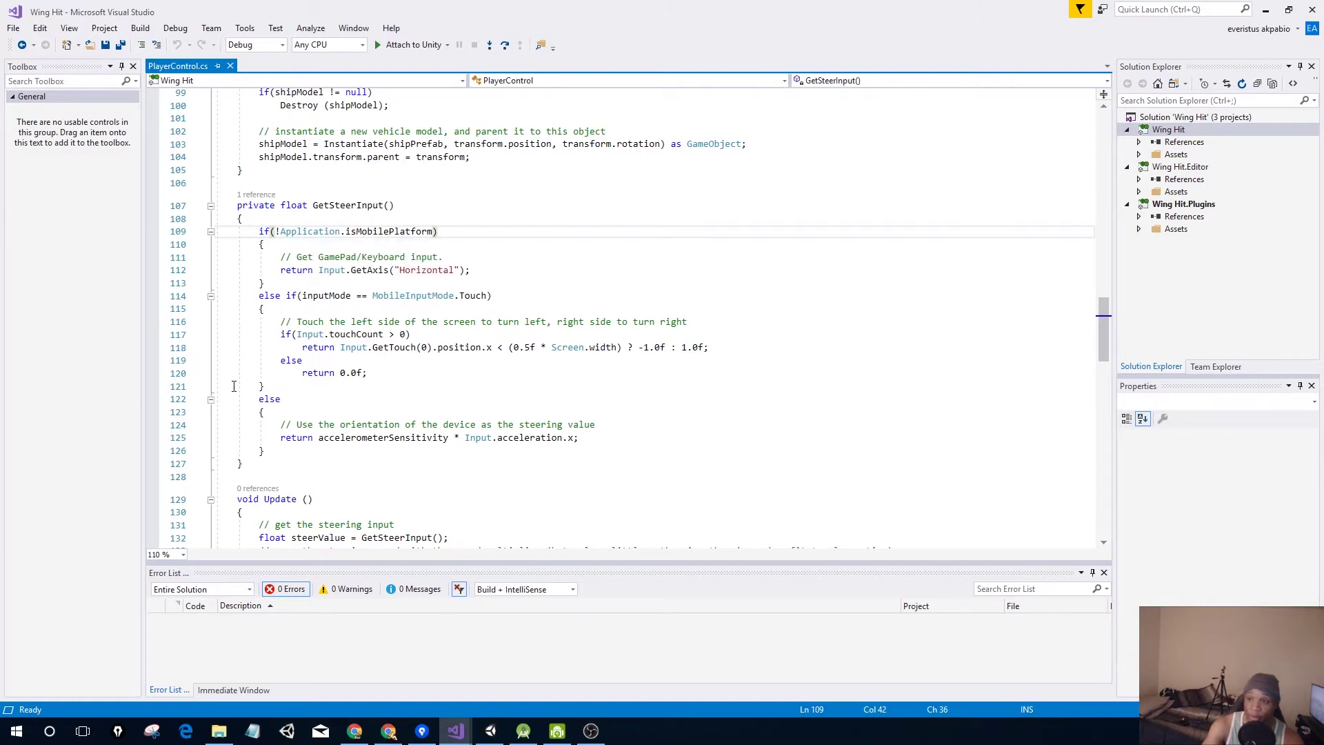
pyautogui.click(251, 231)
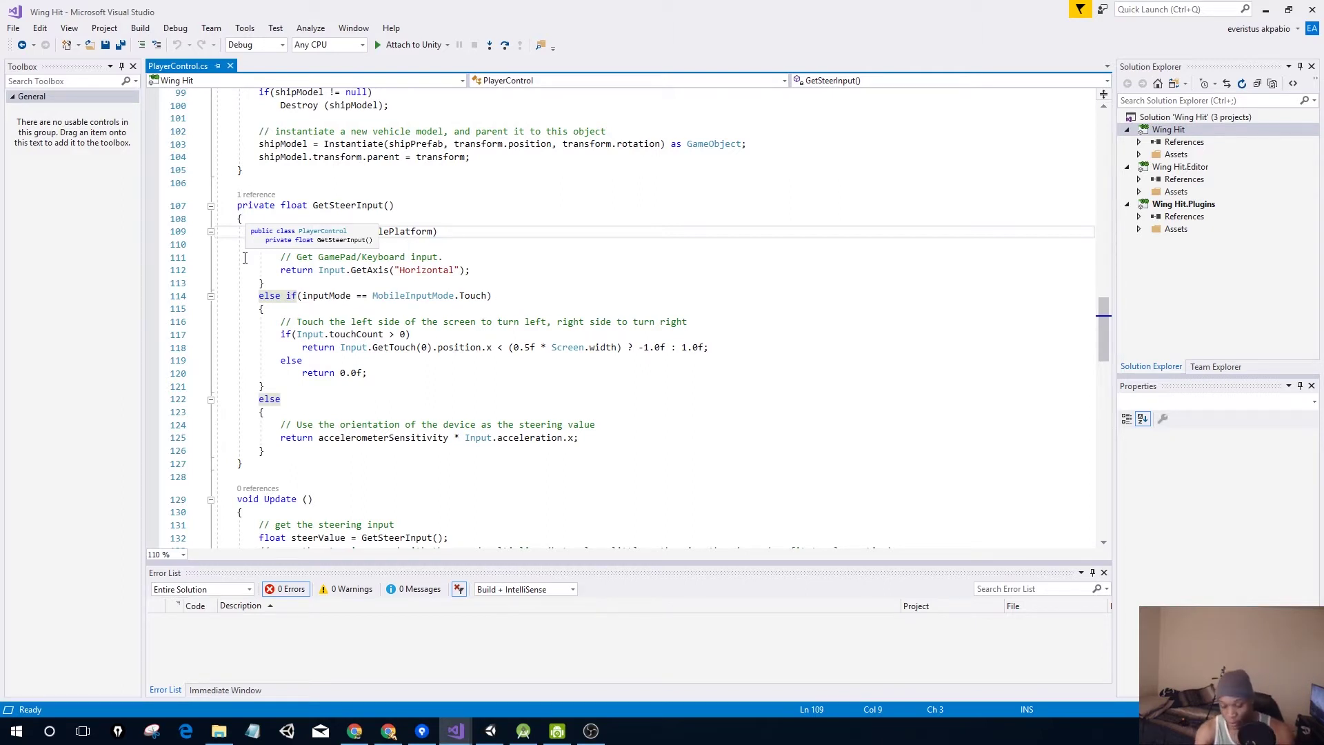
# Comment out GetSteerInput's platform branches on lines 109–126 with /* */.
pyautogui.write('{')
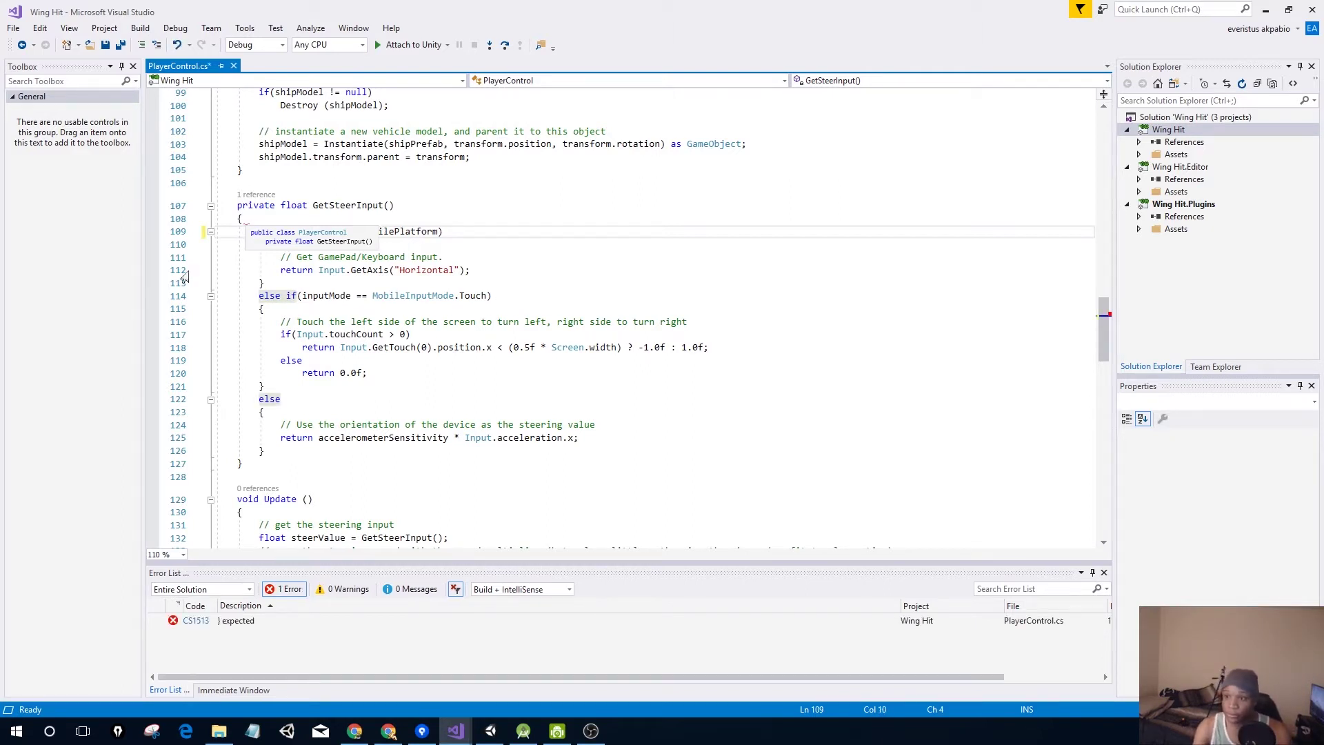
pyautogui.press('BackSpace')
pyautogui.write('/')
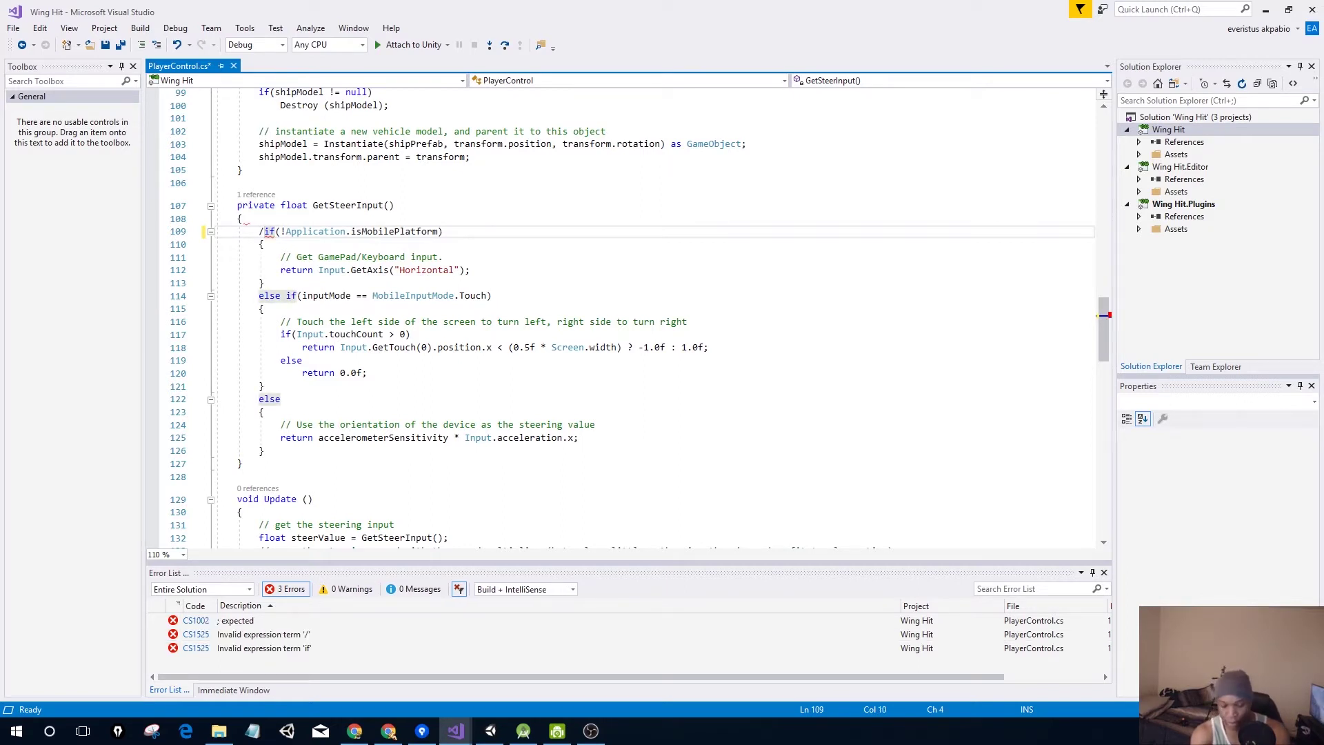
pyautogui.write('*')
pyautogui.click(286, 455)
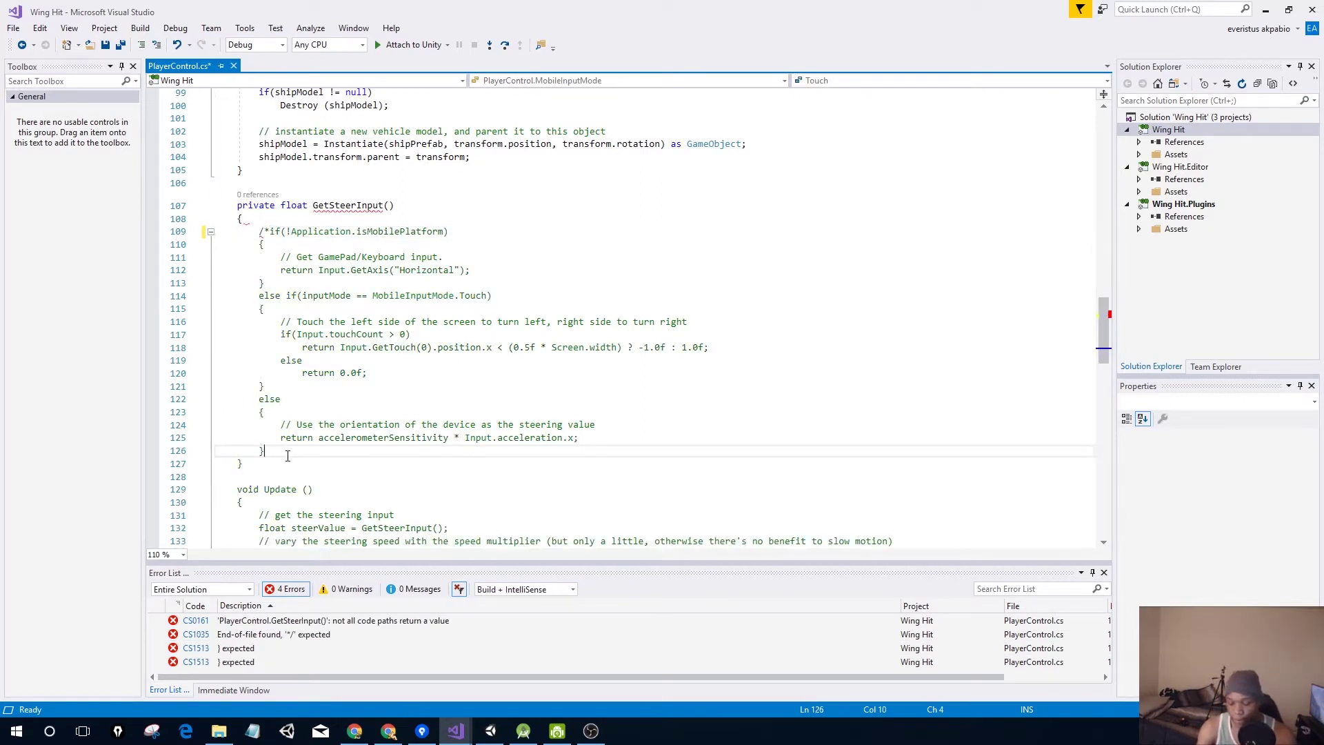
pyautogui.press('Return')
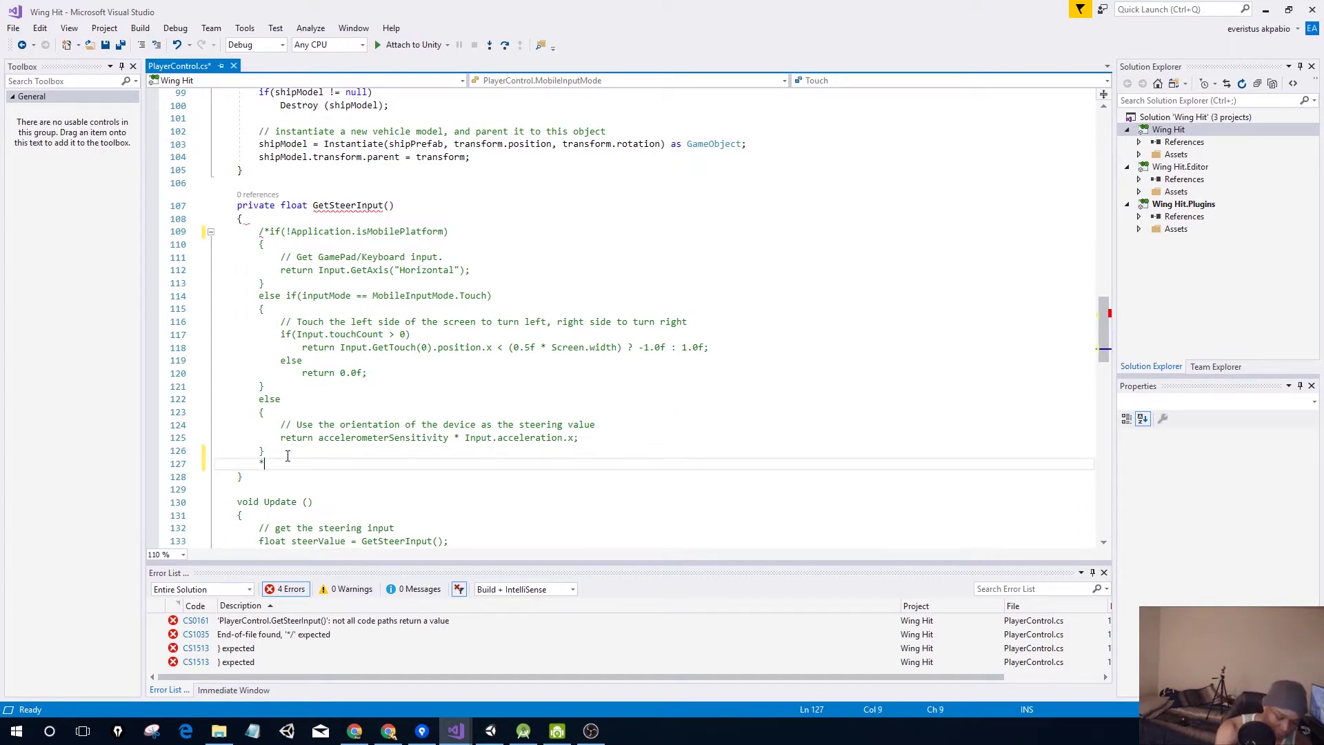
pyautogui.write('*/')
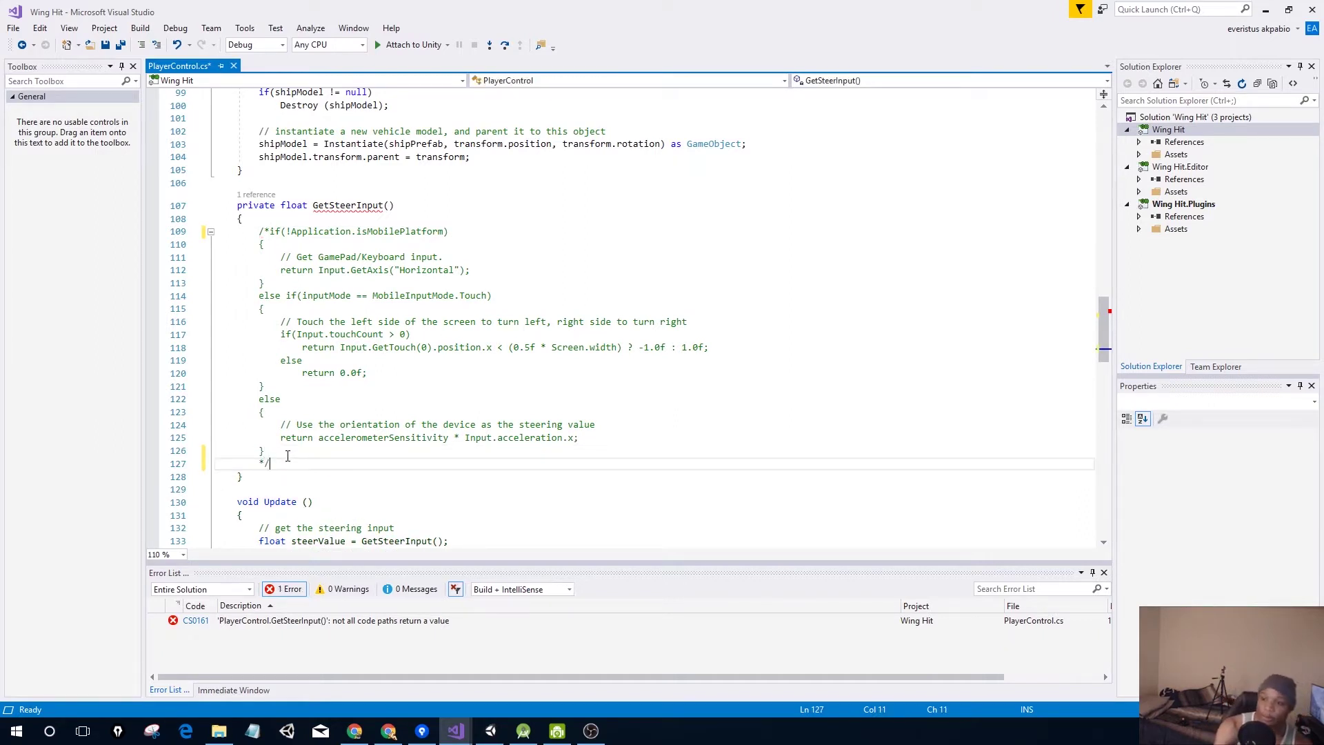
pyautogui.press('Return')
pyautogui.press('Return')
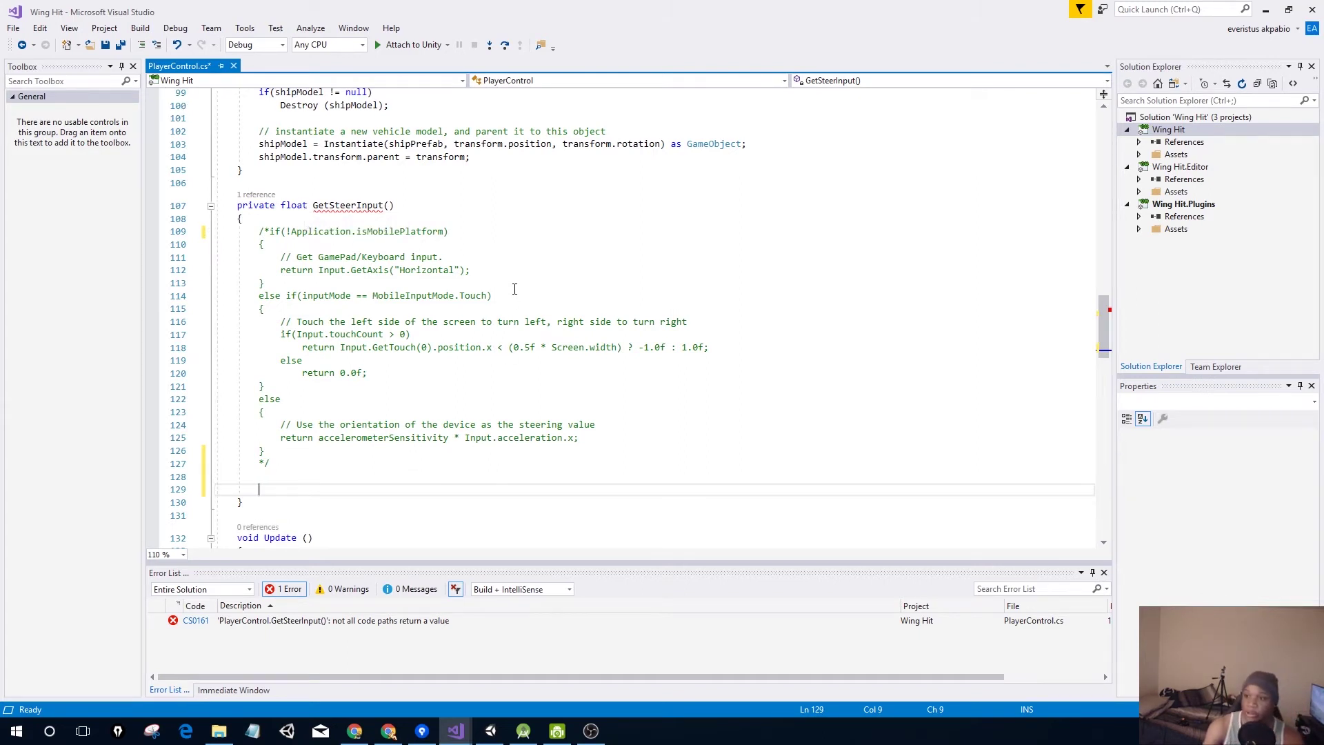
# Put return Input.GetAxis("Horizontal"); on line 128, then go back to Unity.
pyautogui.moveTo(470, 271); pyautogui.dragTo(279, 275)
pyautogui.hotkey('ctrl', 'c')
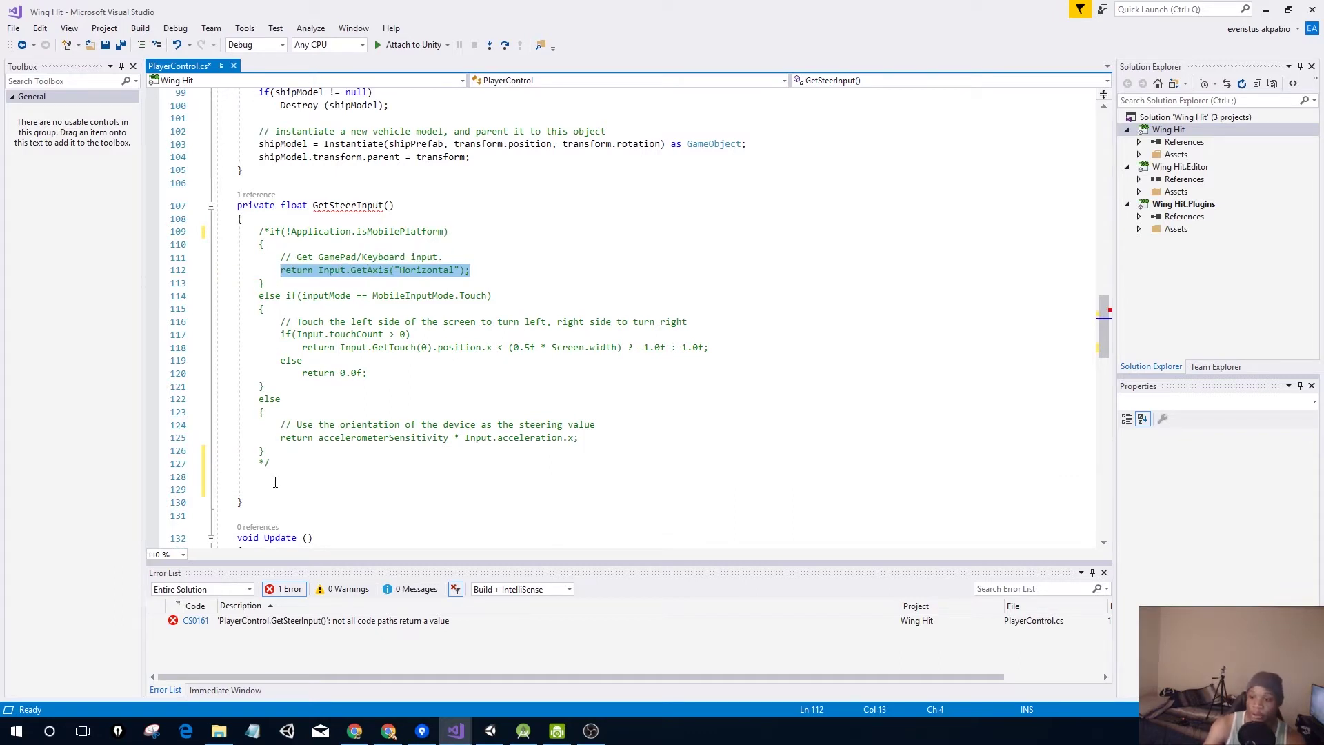
pyautogui.click(277, 478)
pyautogui.hotkey('ctrl', 'v')
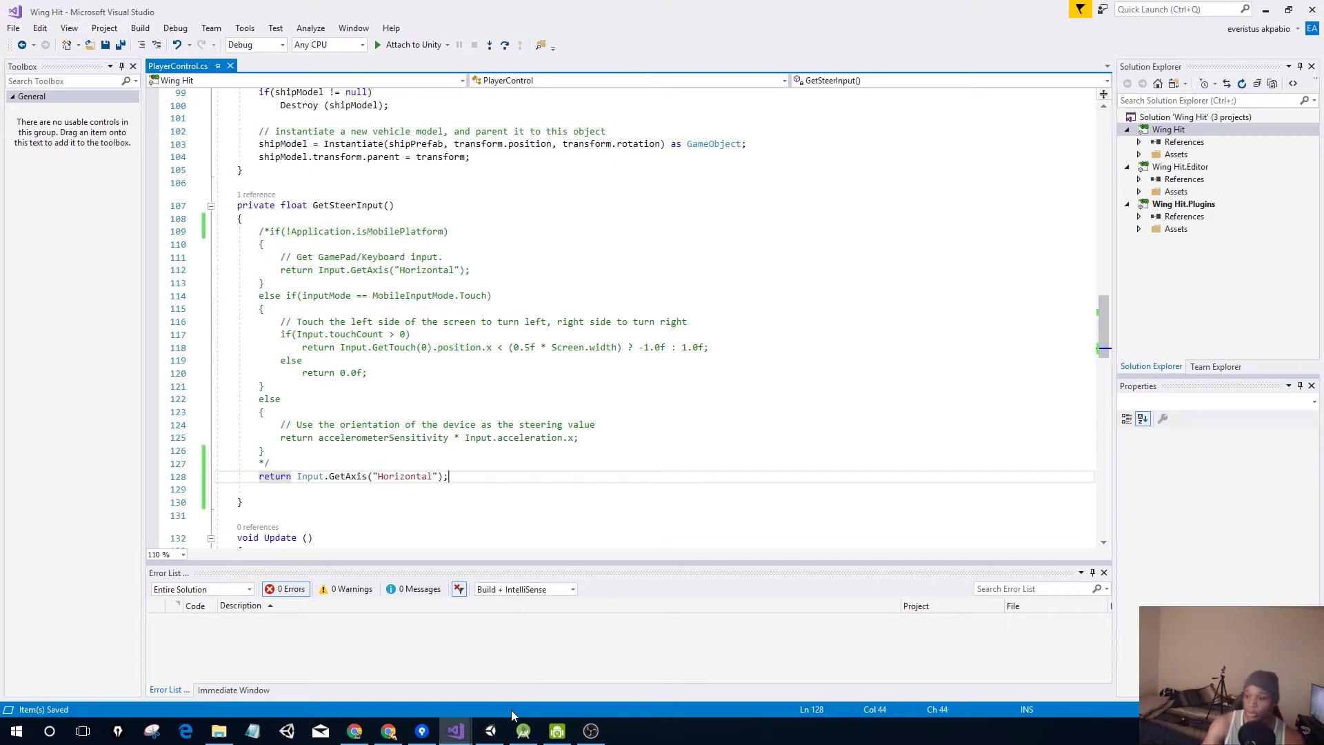
pyautogui.click(491, 731)
pyautogui.click(638, 41)
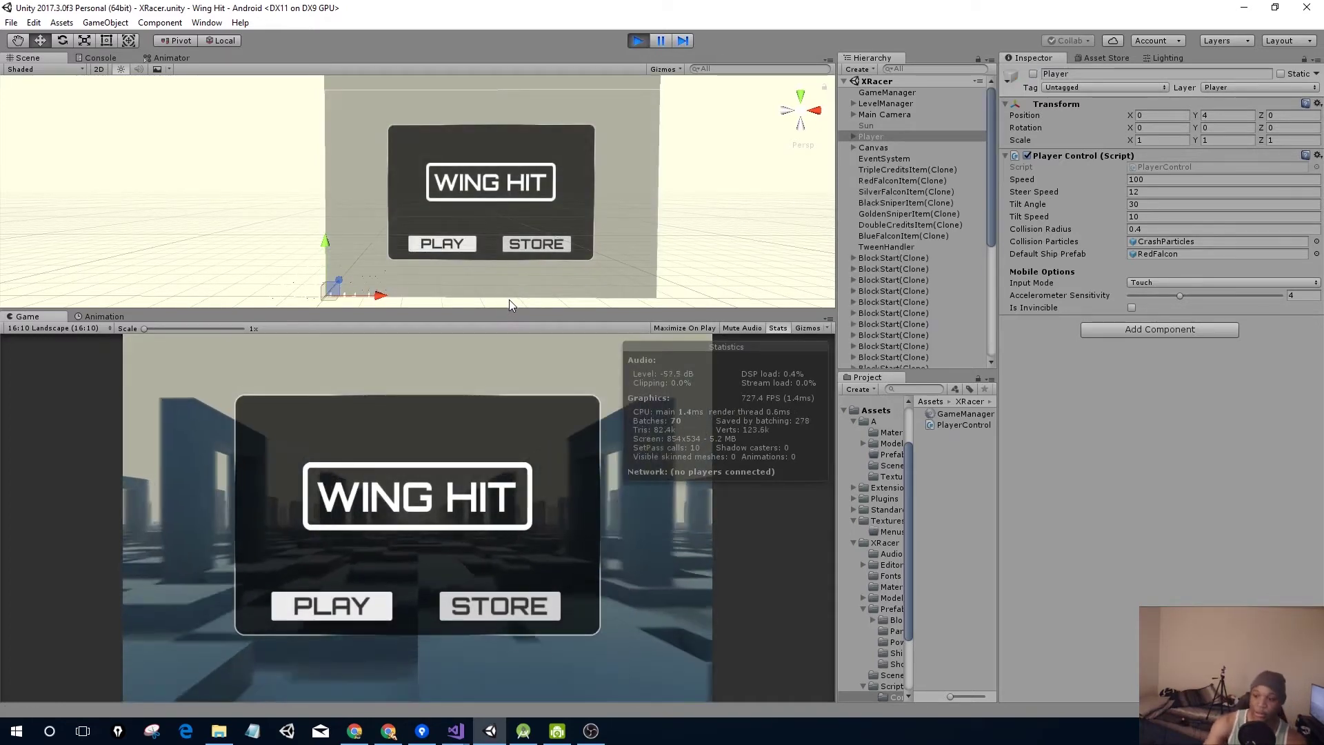
pyautogui.click(358, 607)
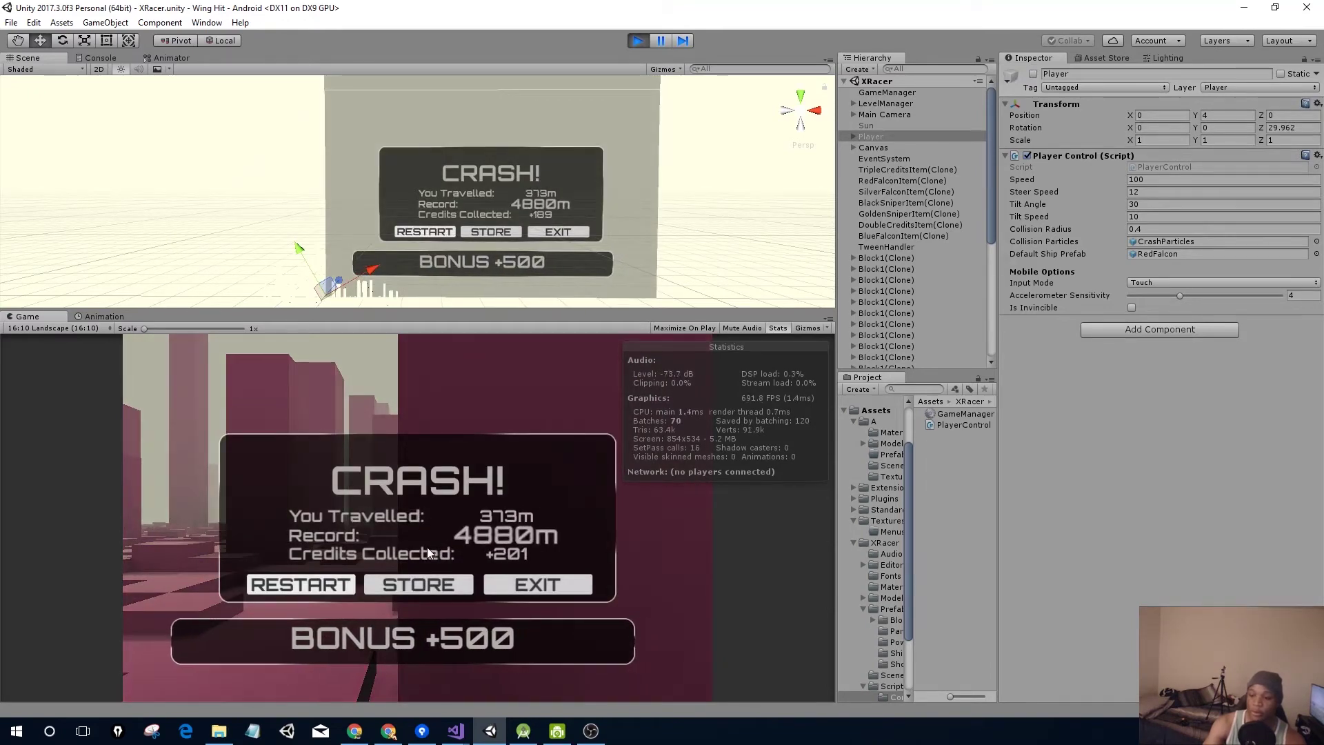
pyautogui.click(376, 585)
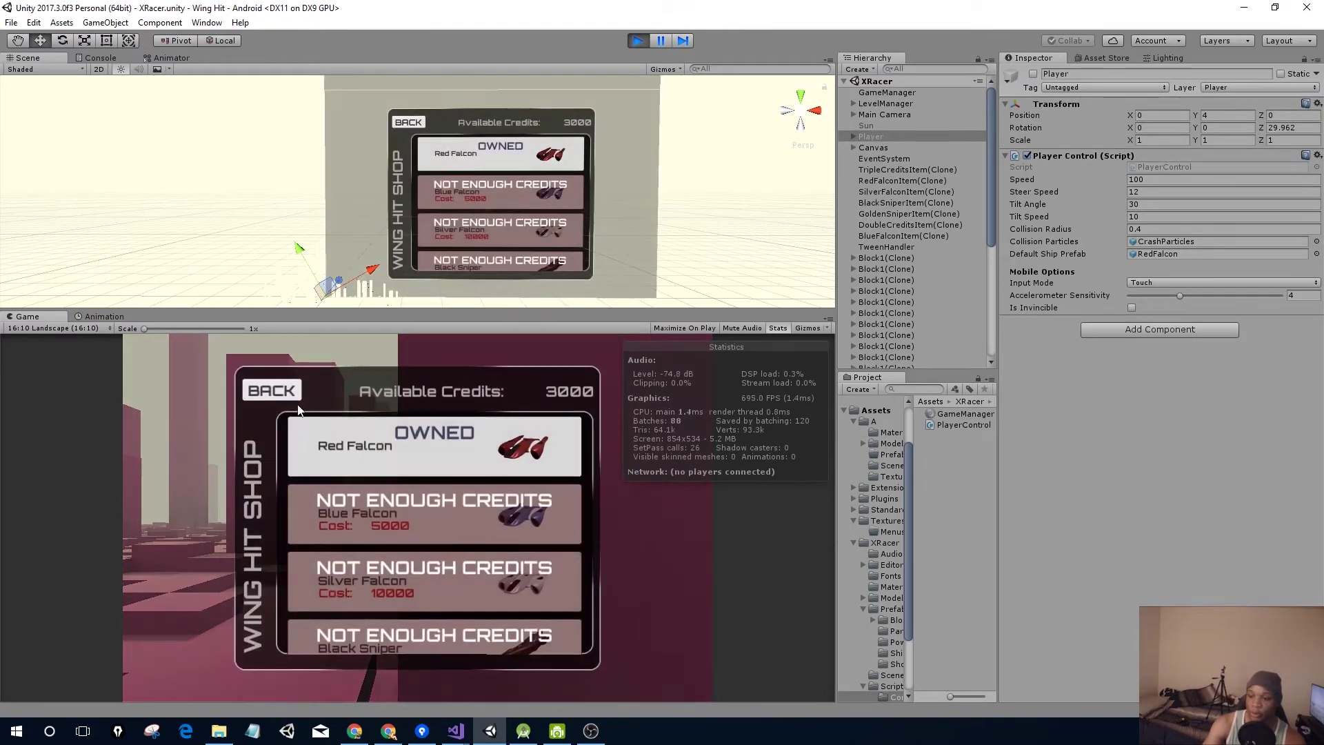
pyautogui.click(296, 404)
pyautogui.click(633, 41)
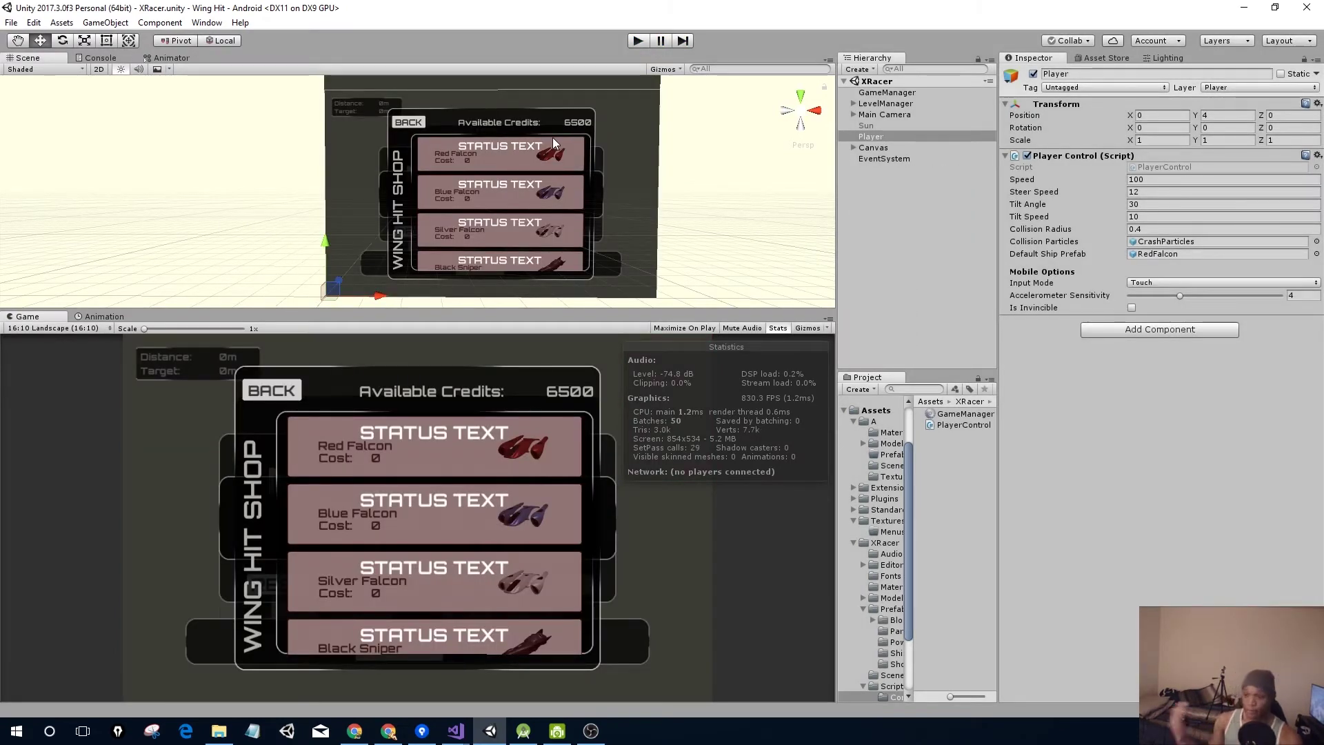
pyautogui.scroll(-1, 112, 165)
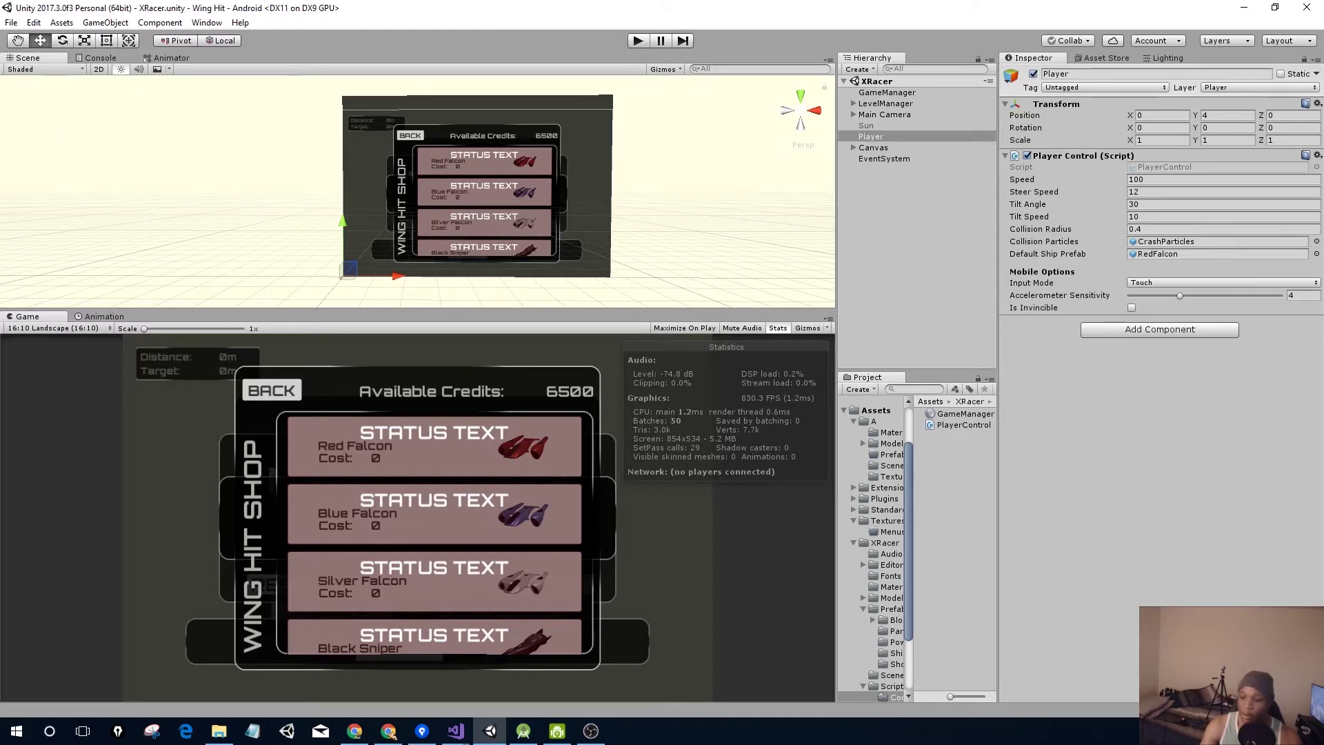
pyautogui.click(388, 731)
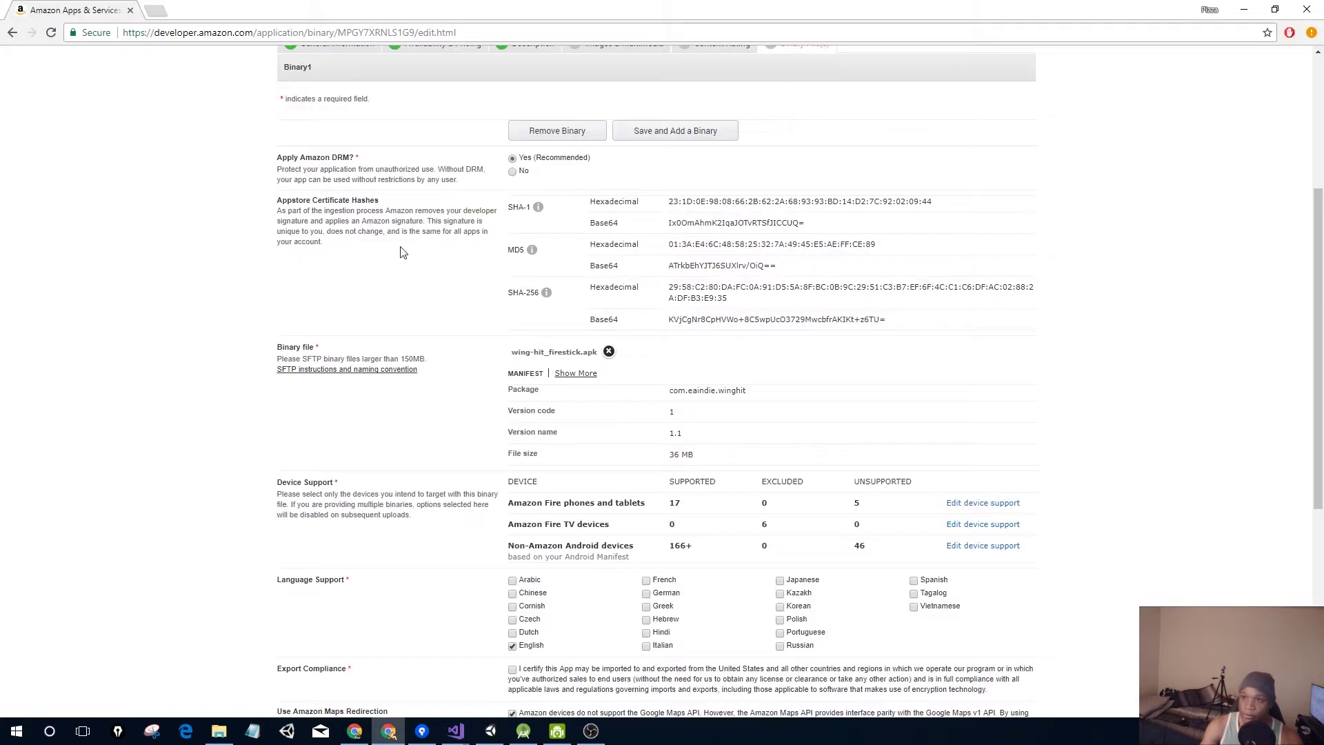
# Search for Amazon's developer docs and open the Controller Input with Unity page.
pyautogui.click(159, 11)
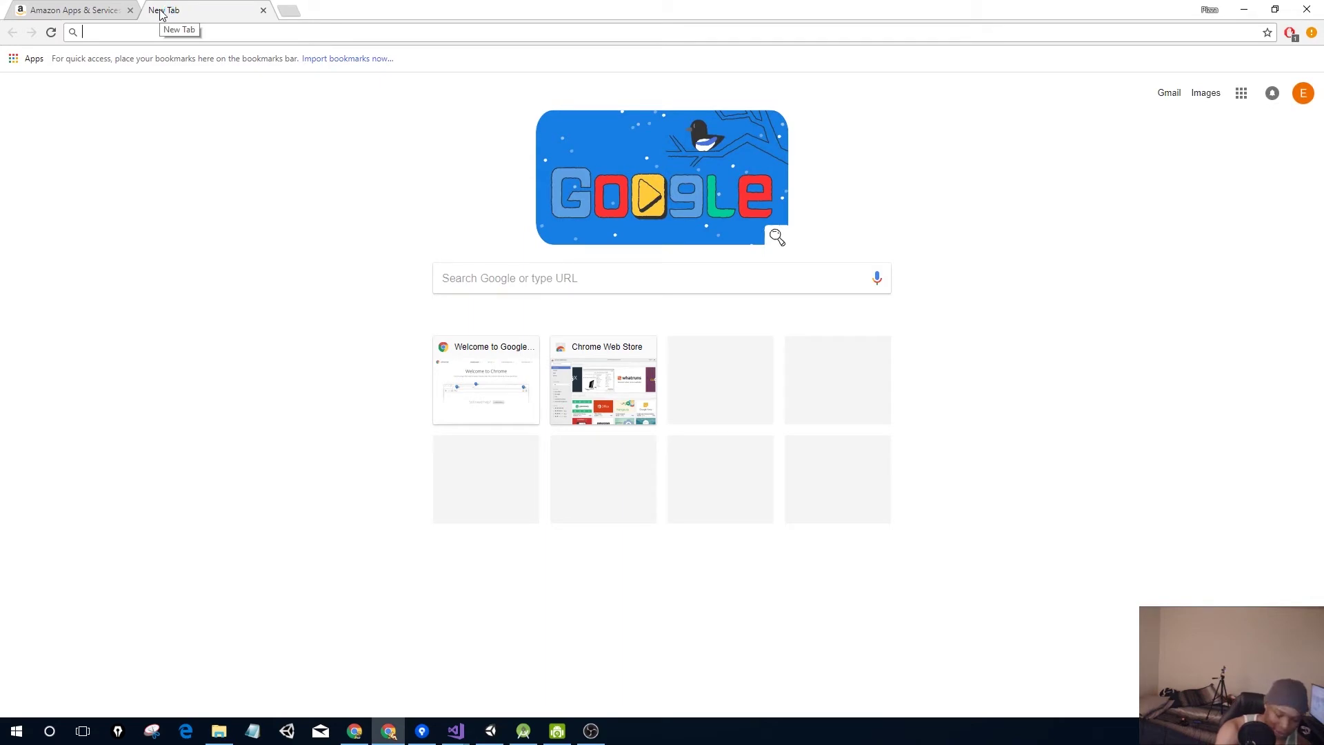
pyautogui.write('amazon devloper input')
pyautogui.press('Return')
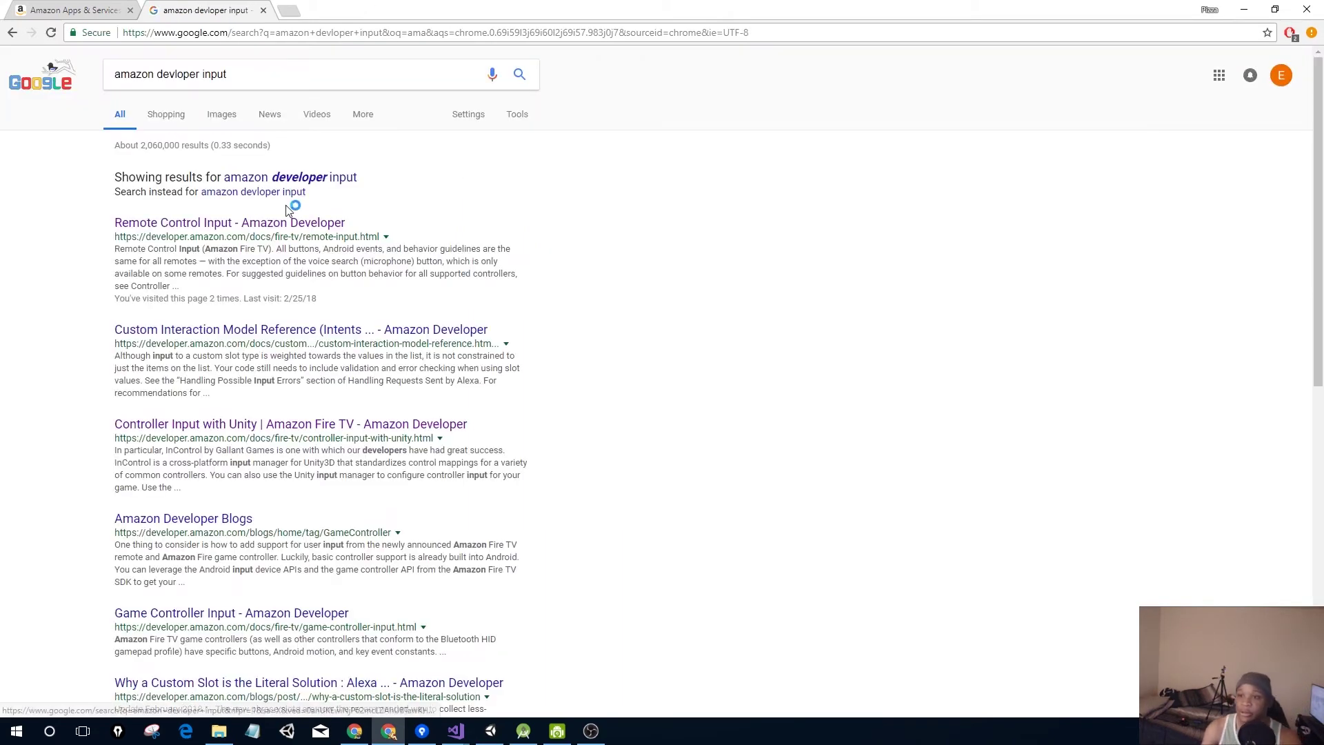
pyautogui.click(266, 223)
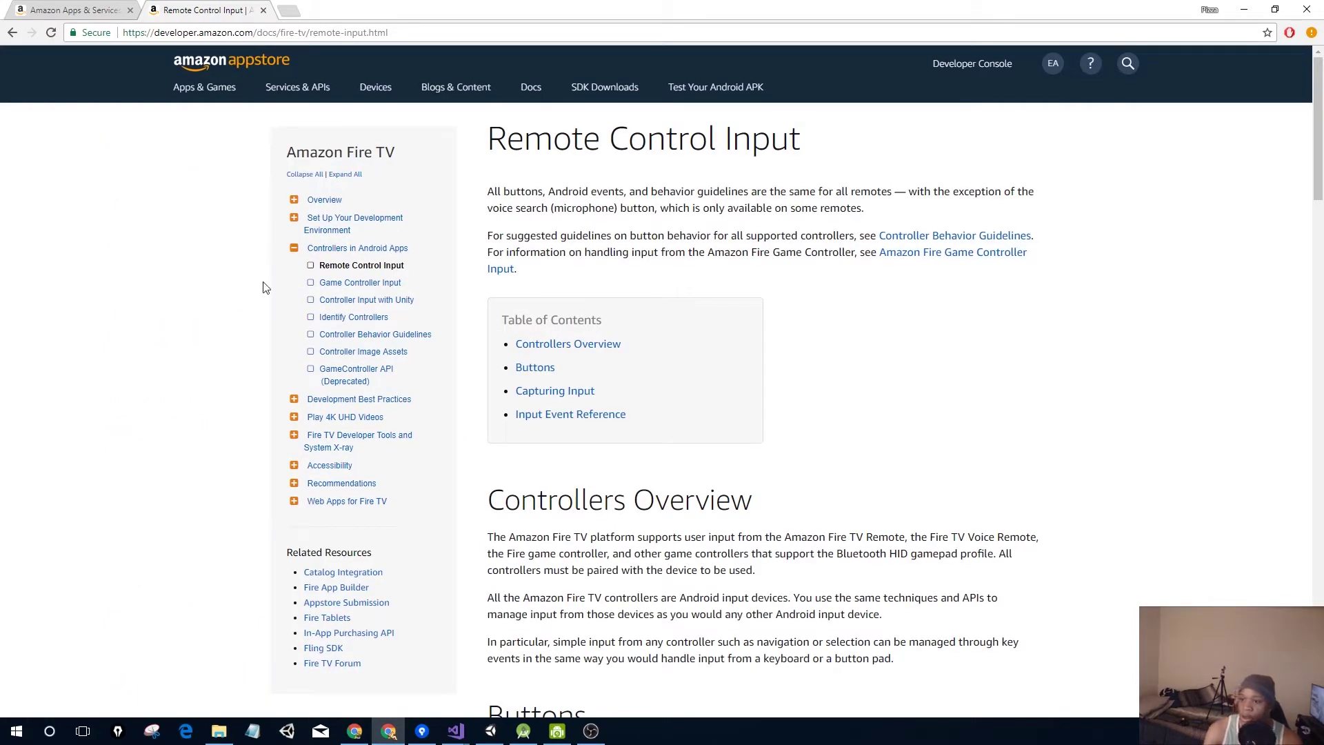
pyautogui.click(360, 301)
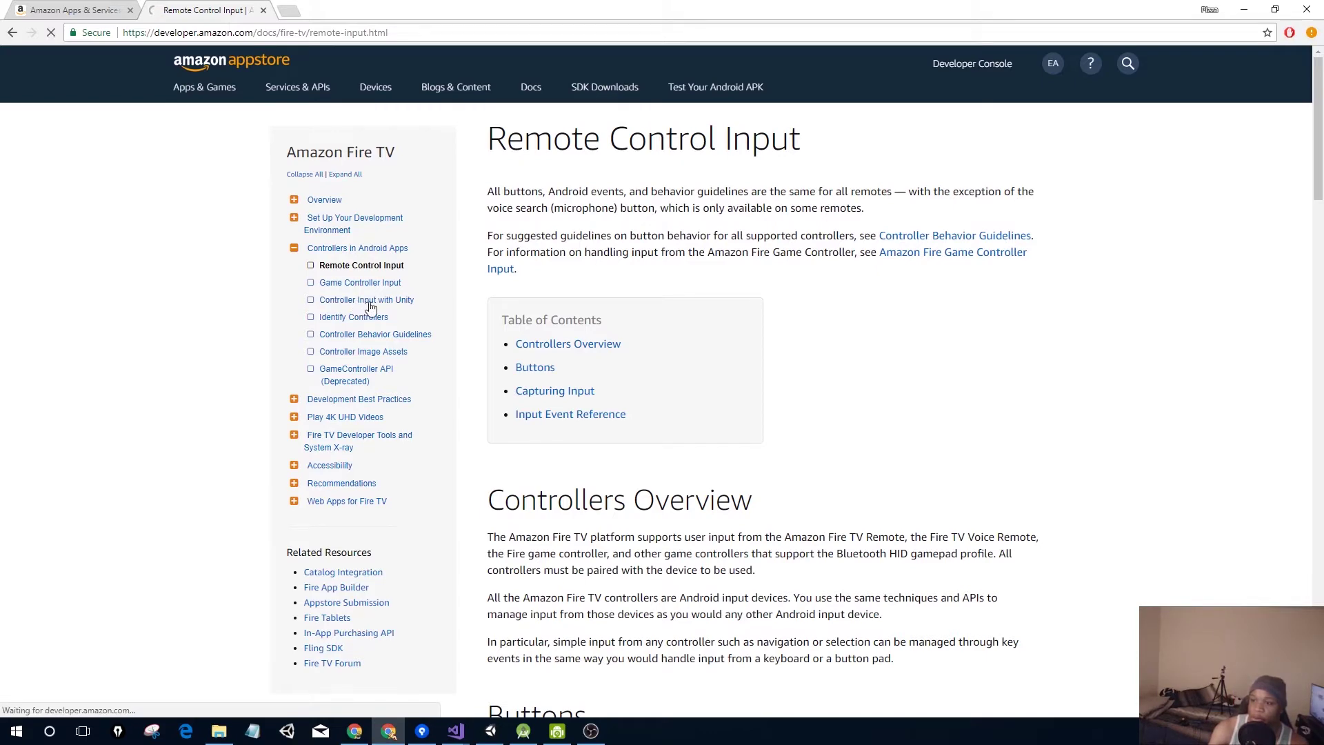
# Read the Fire TV remote mappings, highlighting the Home to Microphone rows, then return to Unity.
pyautogui.scroll(-6, 587, 285)
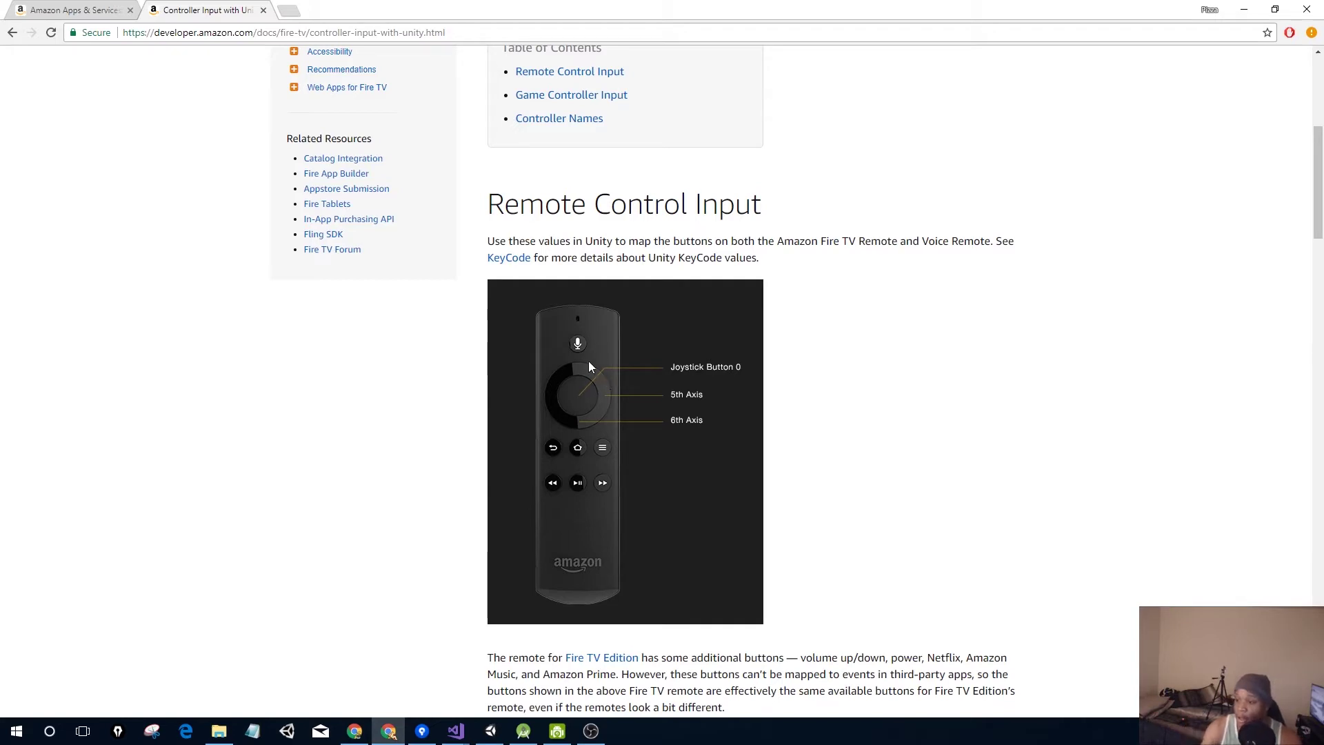
pyautogui.scroll(-10, 594, 365)
pyautogui.scroll(3, 628, 366)
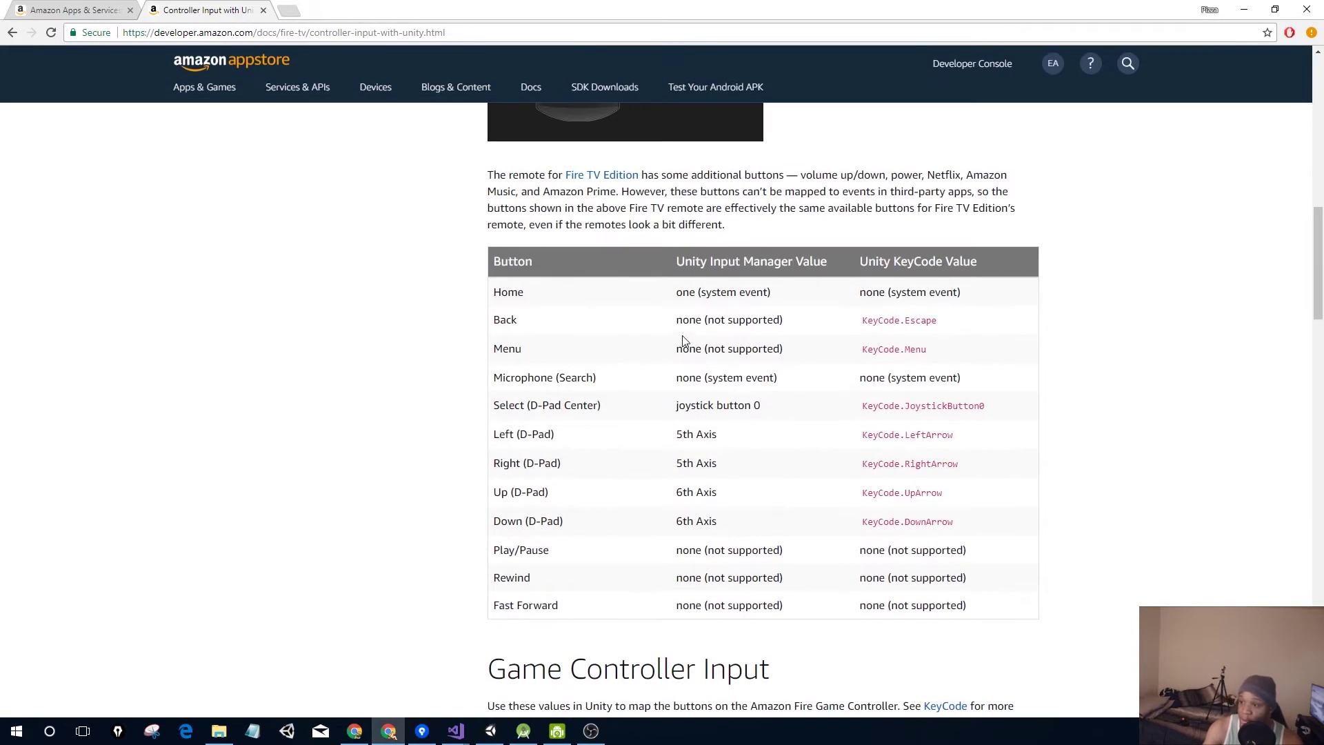
pyautogui.moveTo(677, 293); pyautogui.dragTo(783, 384)
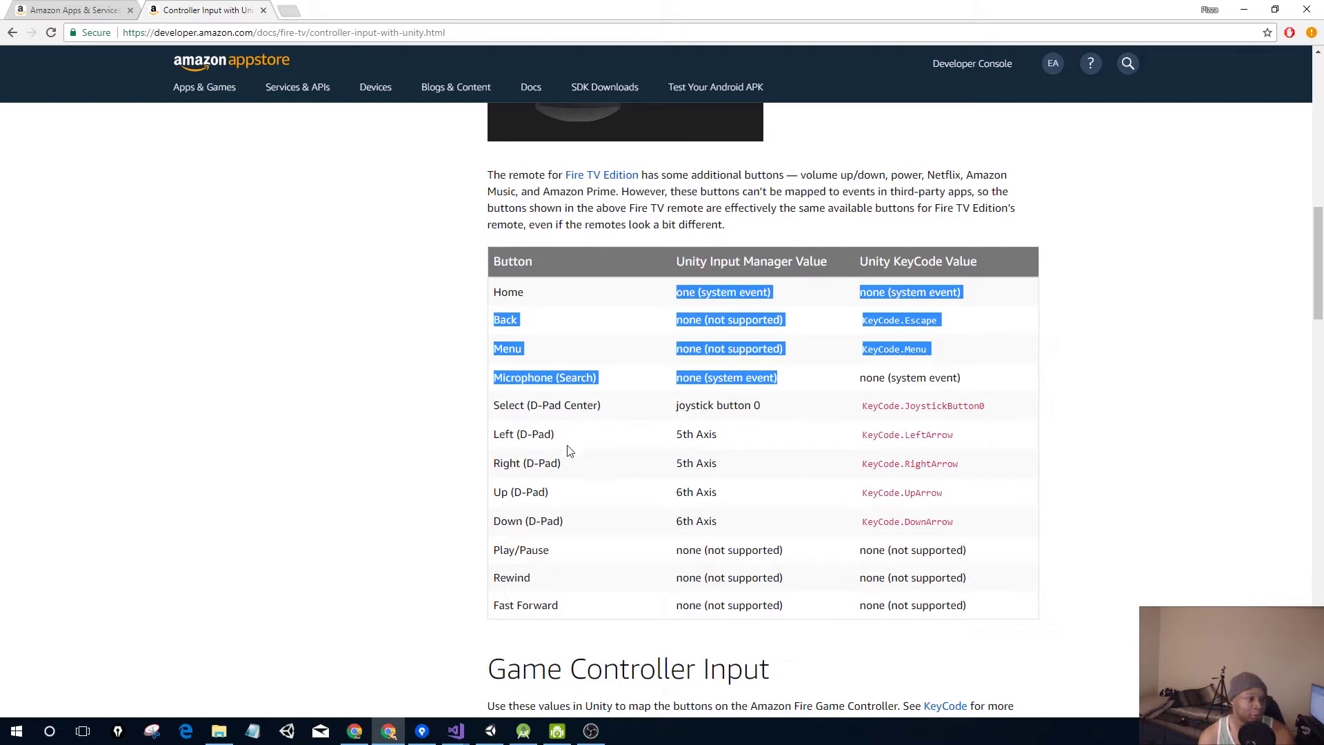
pyautogui.scroll(-7, 568, 450)
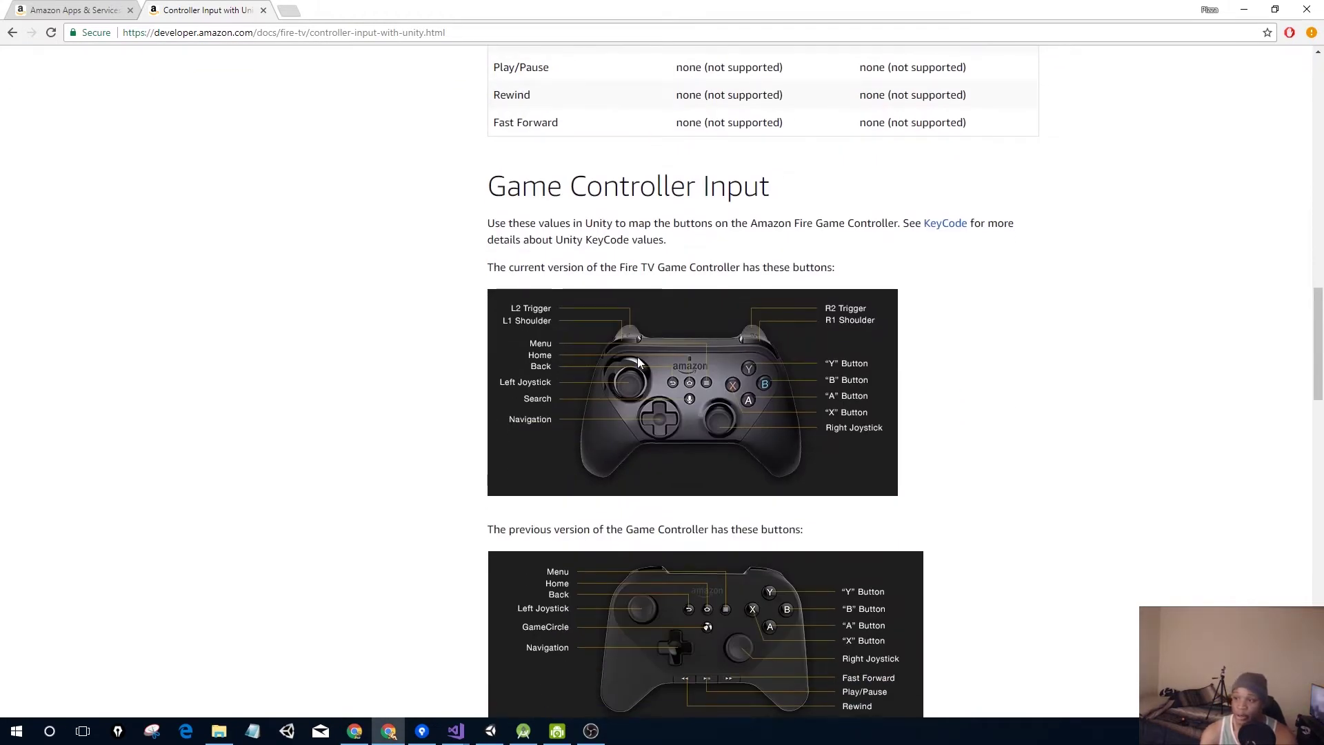
pyautogui.scroll(-8, 640, 370)
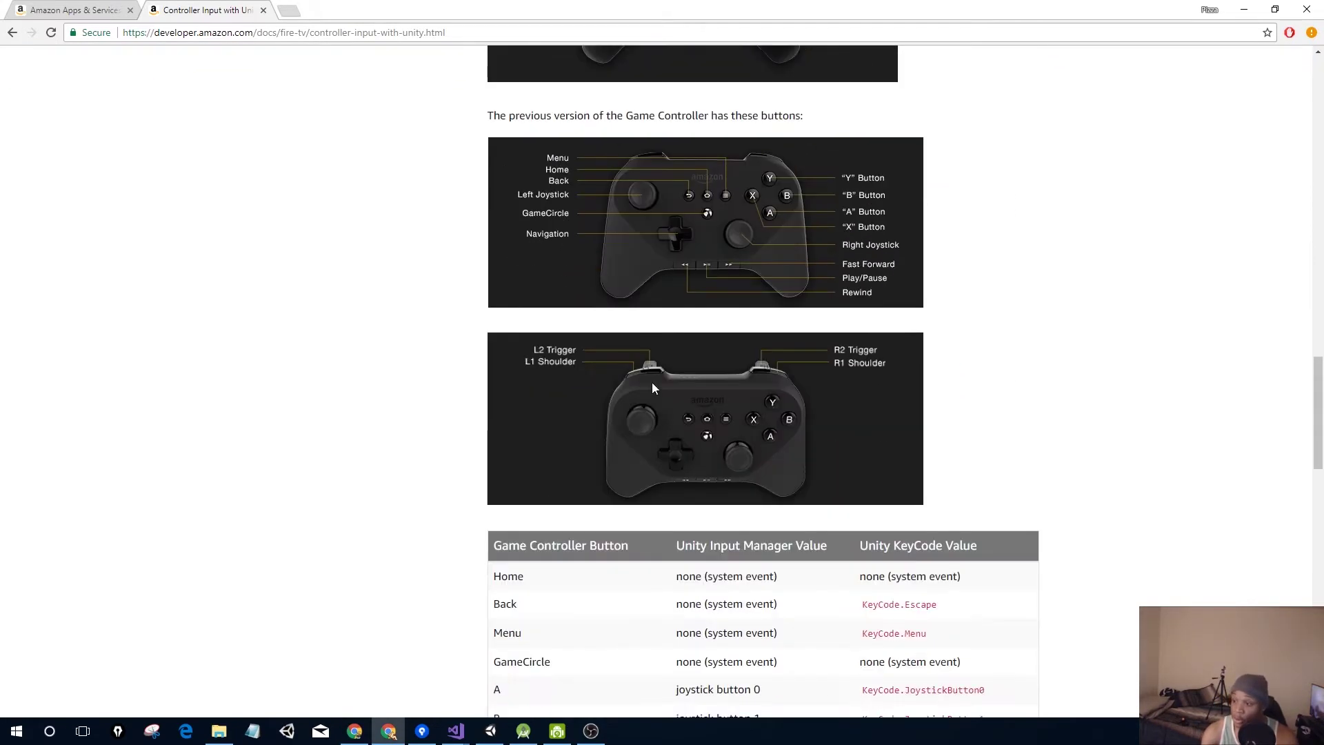
pyautogui.scroll(-5, 681, 452)
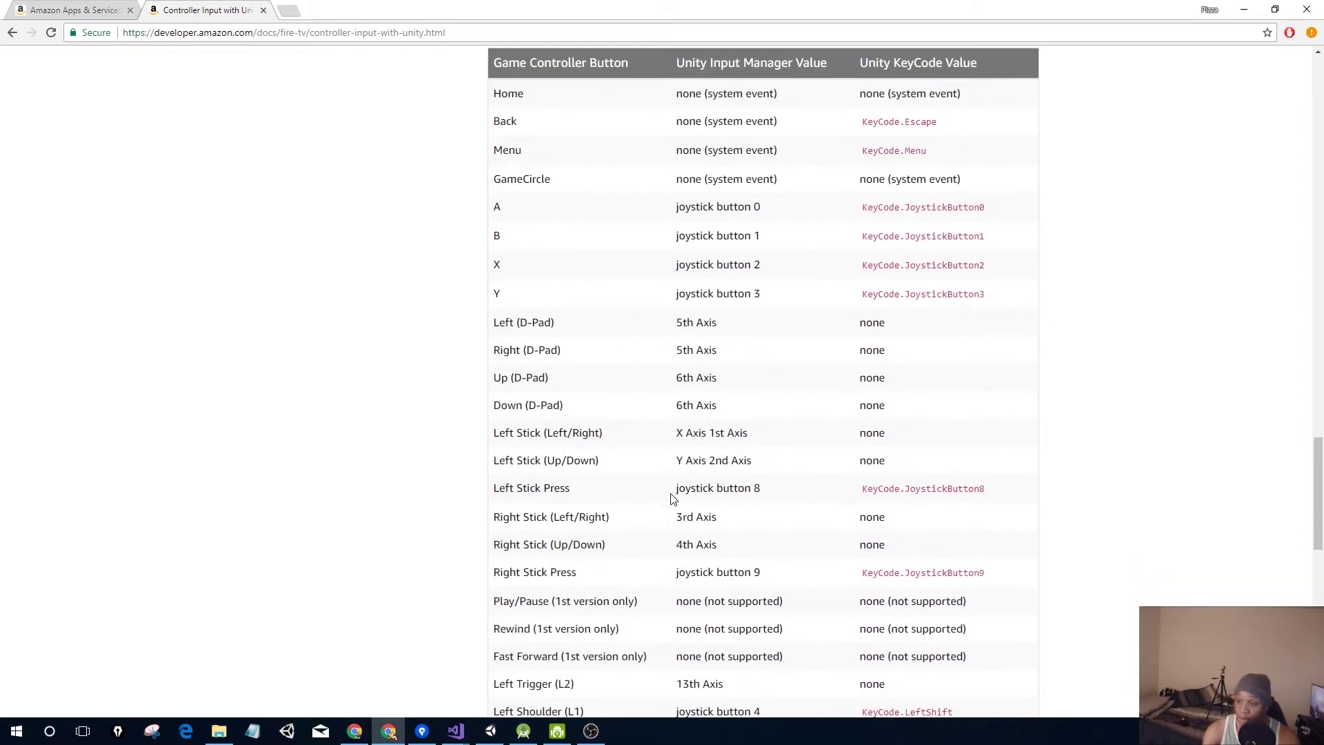
pyautogui.scroll(-5, 673, 497)
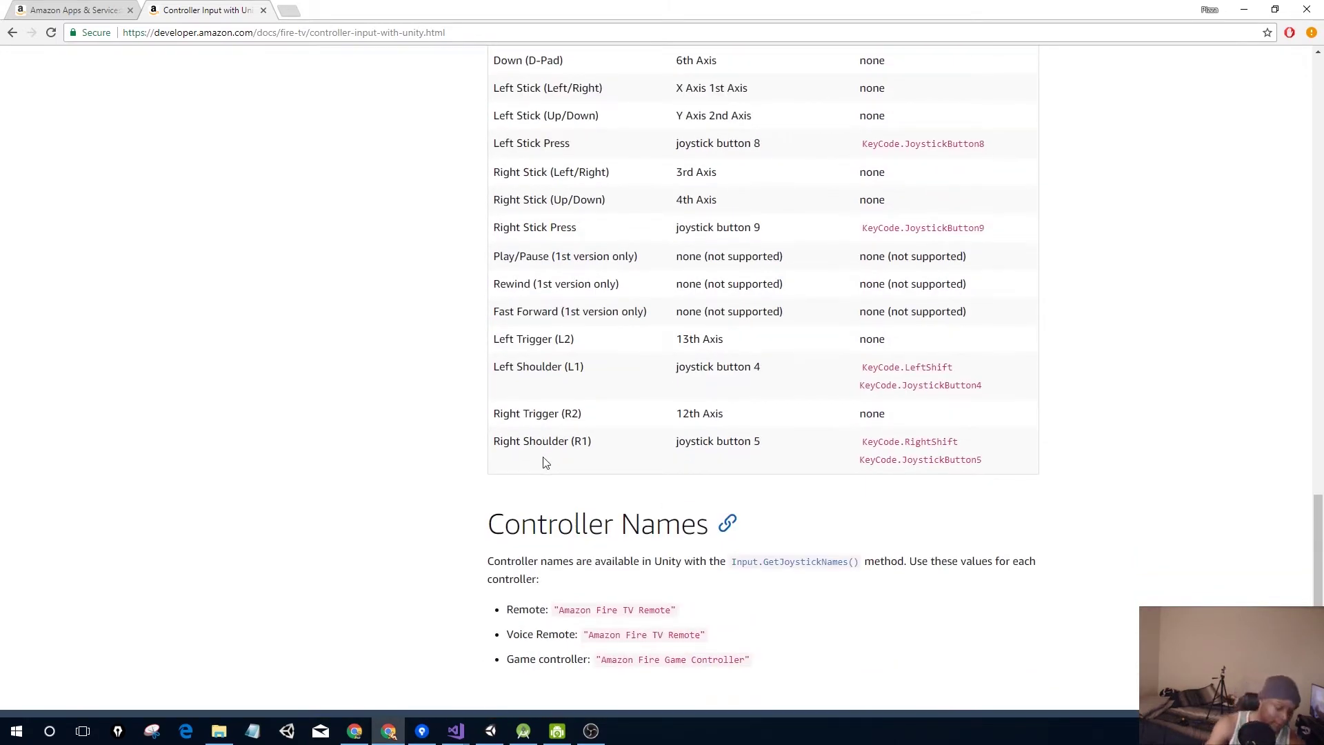
pyautogui.hotkey('alt', 'Tab')
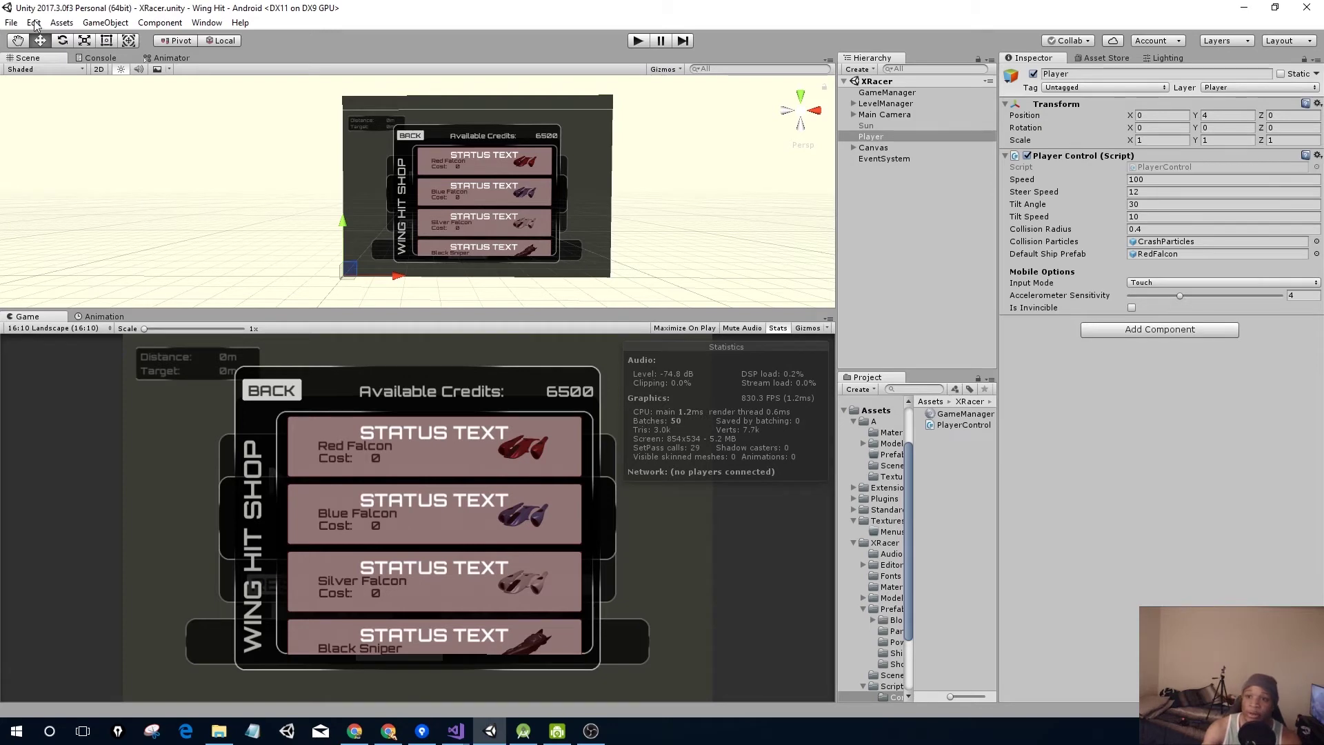
# Open Project Settings > Input and inspect both Horizontal axes' Type fields, keeping Key or Mouse Button.
pyautogui.click(12, 23)
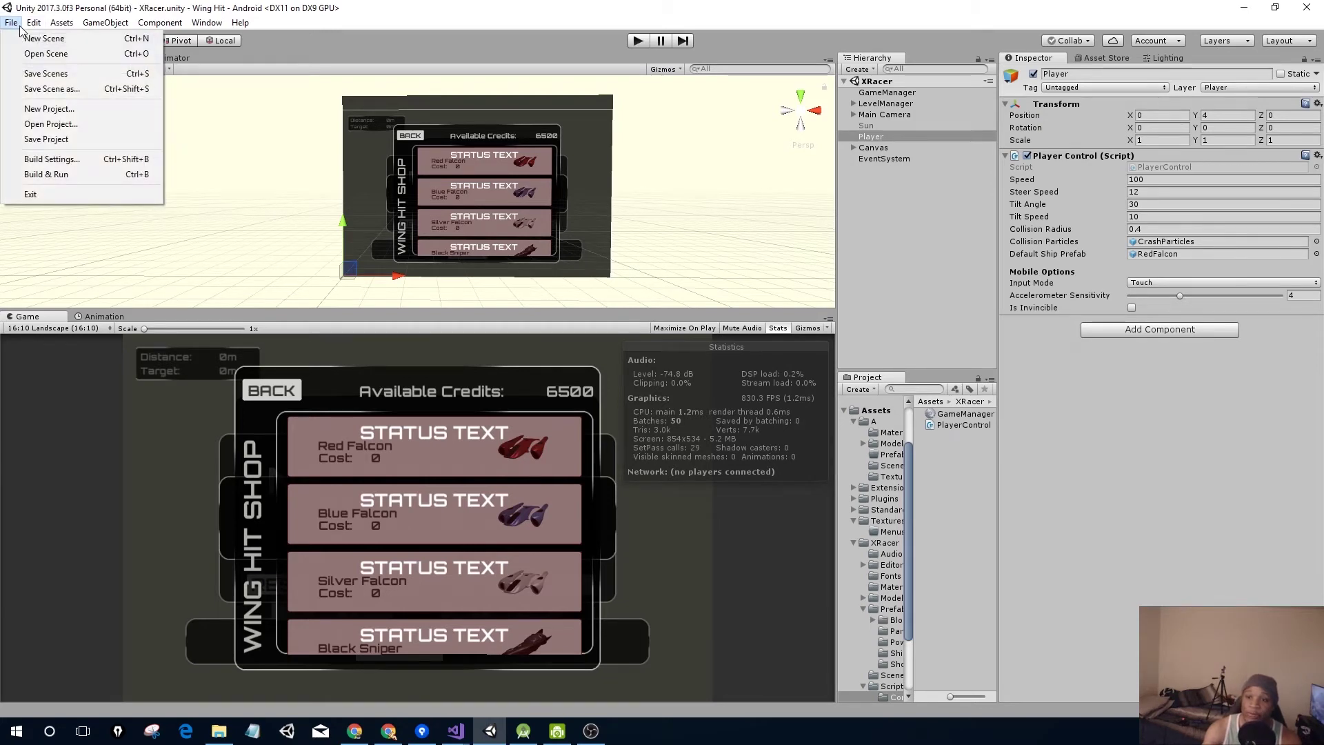
pyautogui.moveTo(33, 22)
pyautogui.moveTo(110, 366)
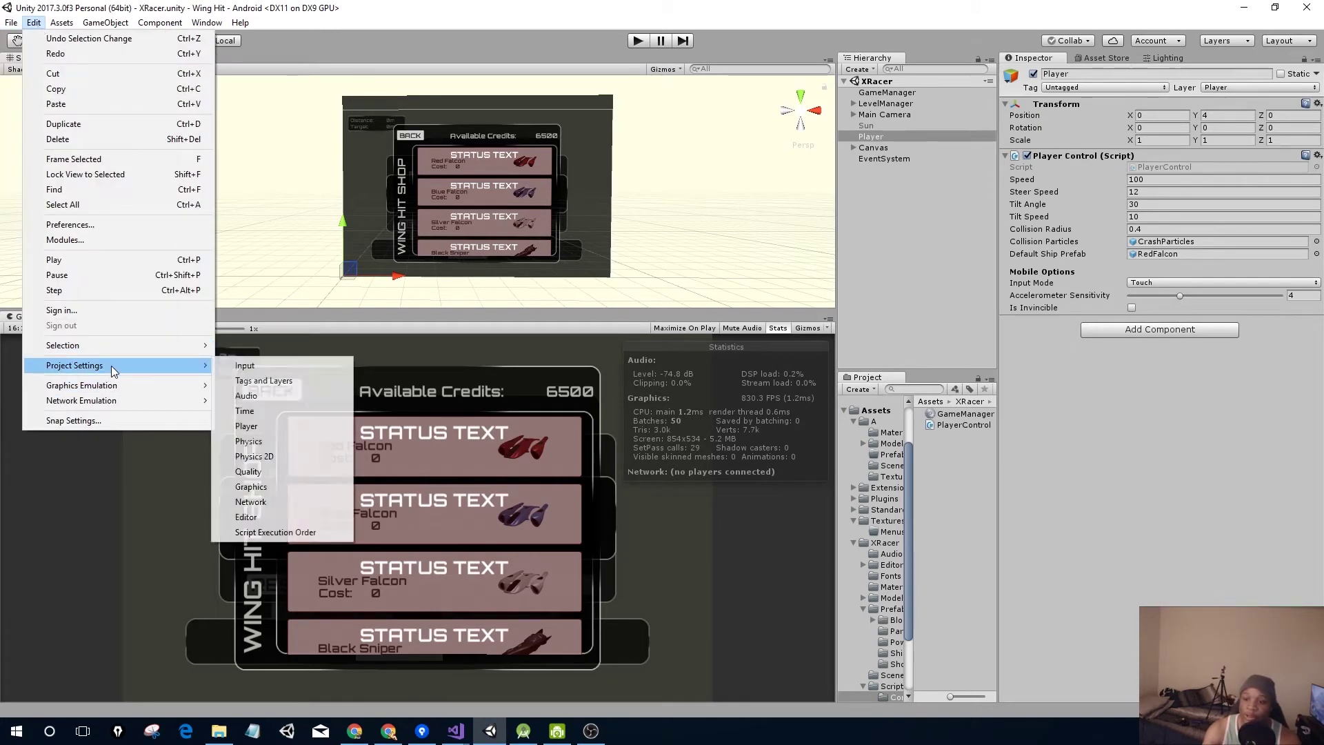
pyautogui.click(333, 365)
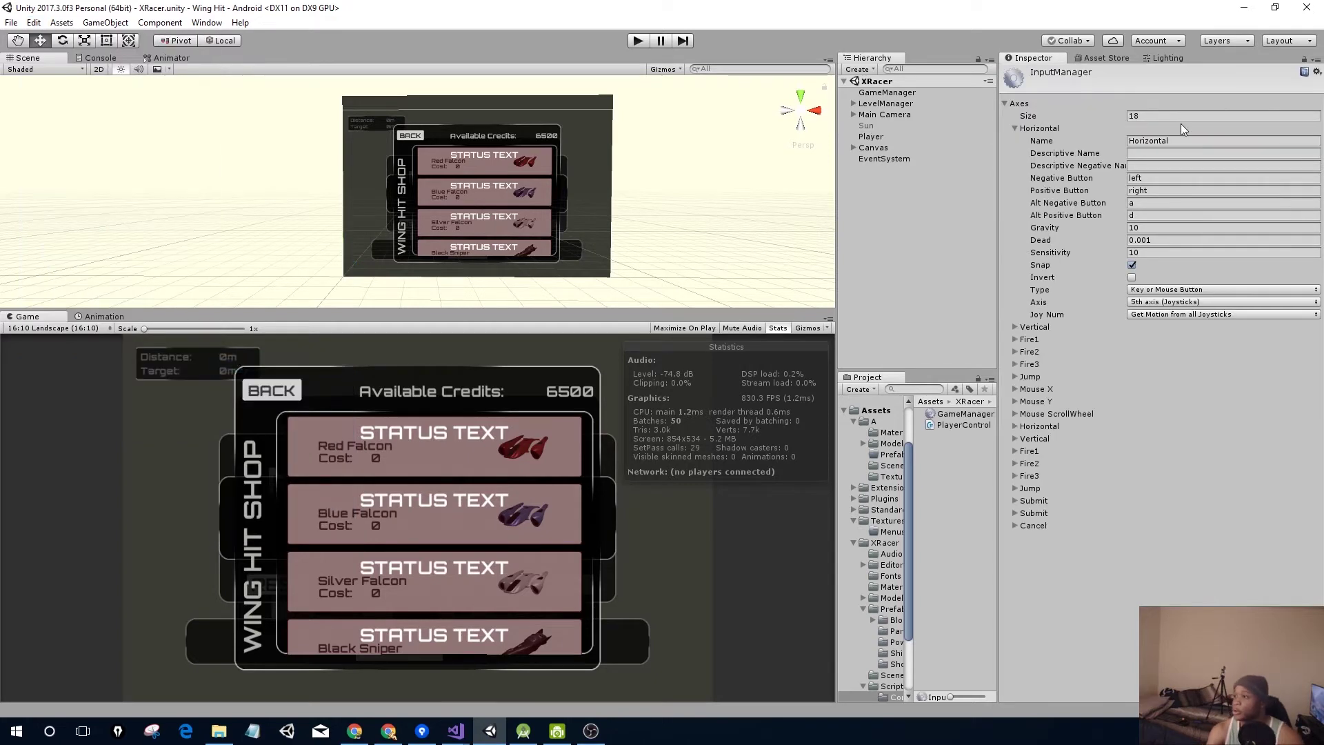
pyautogui.click(1016, 426)
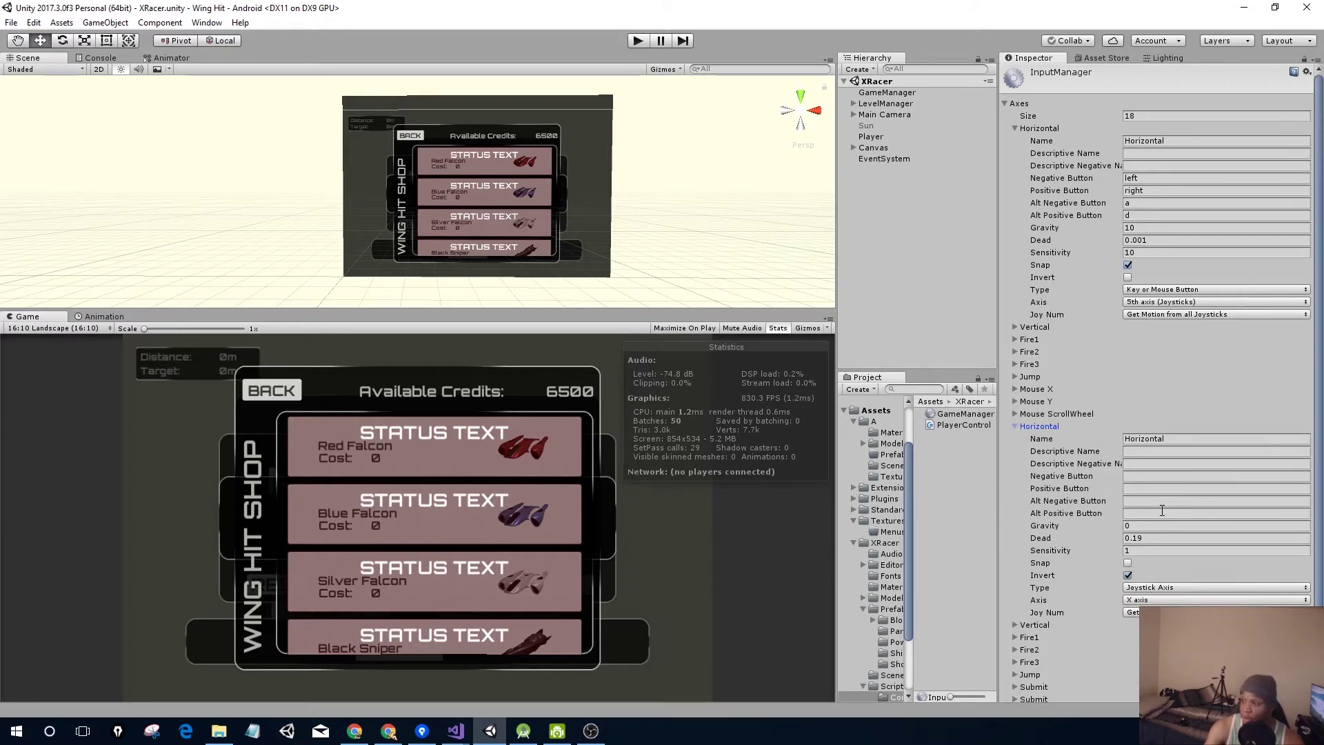
pyautogui.click(1142, 588)
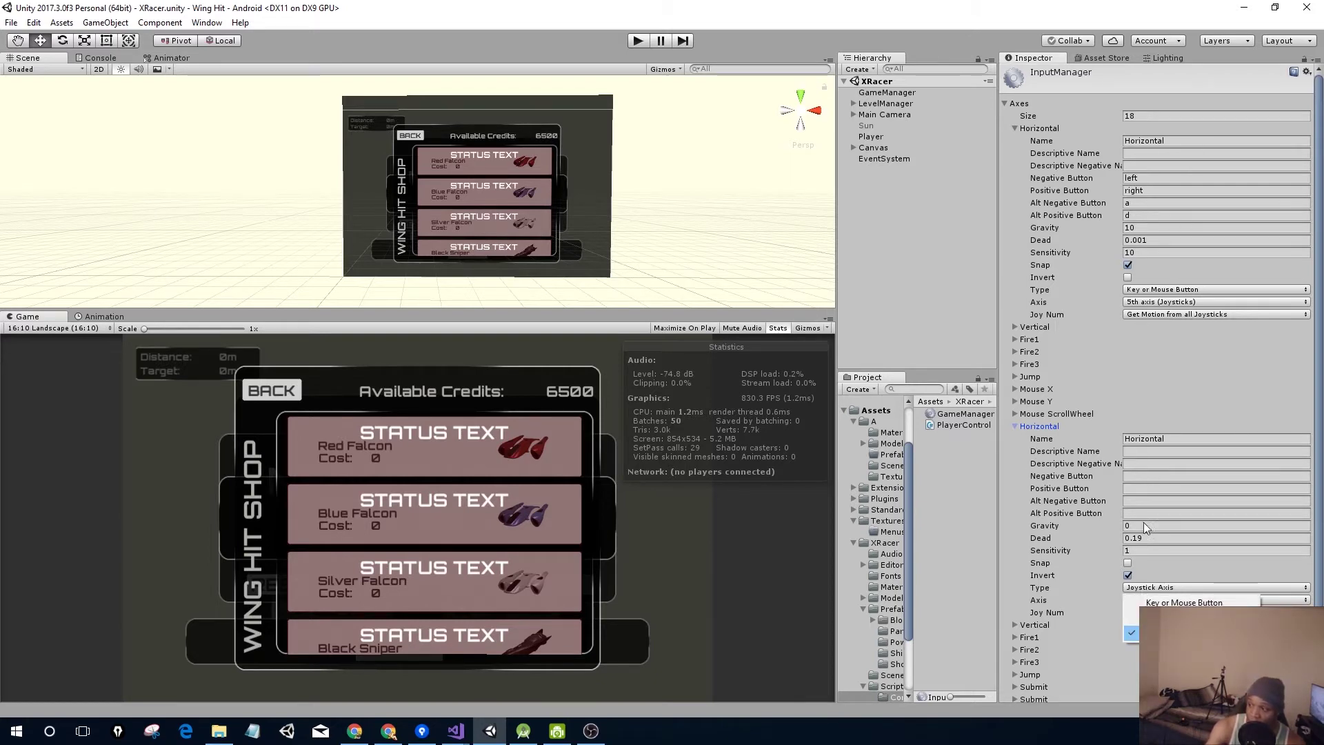
pyautogui.click(1015, 426)
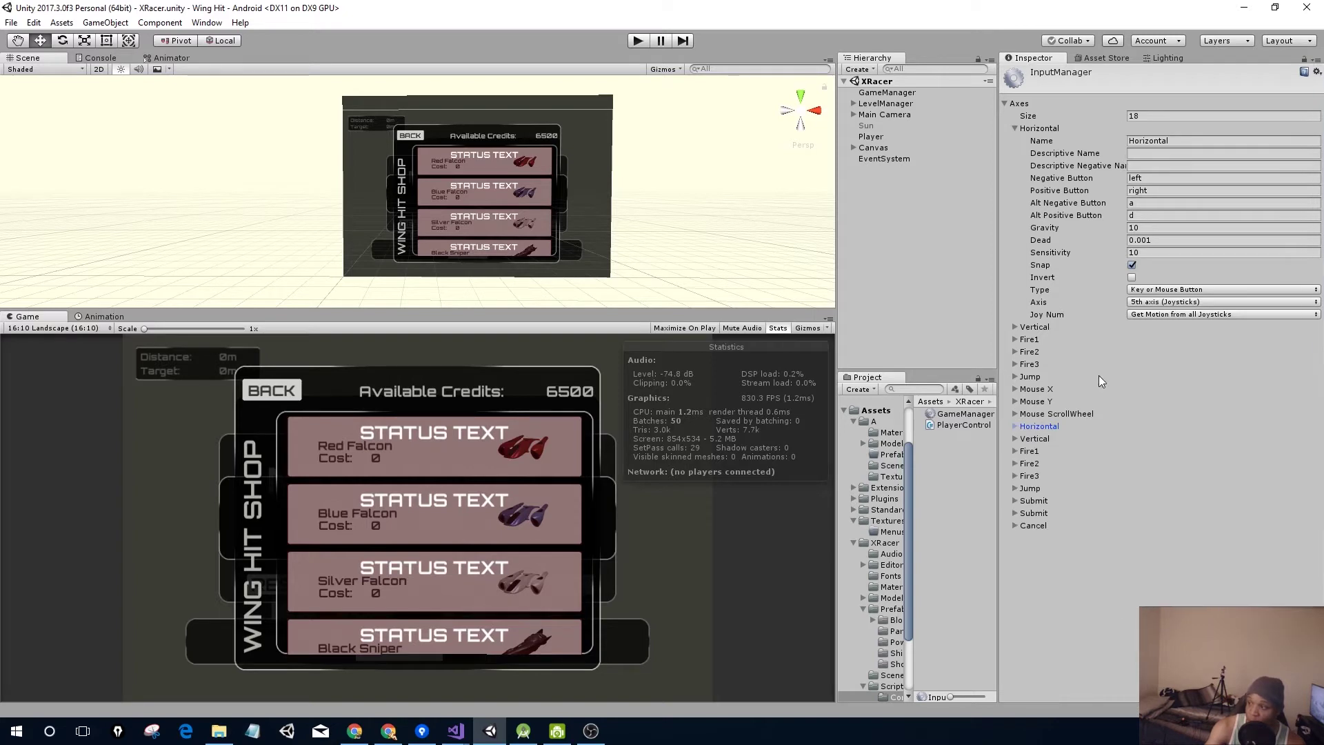
pyautogui.click(1159, 290)
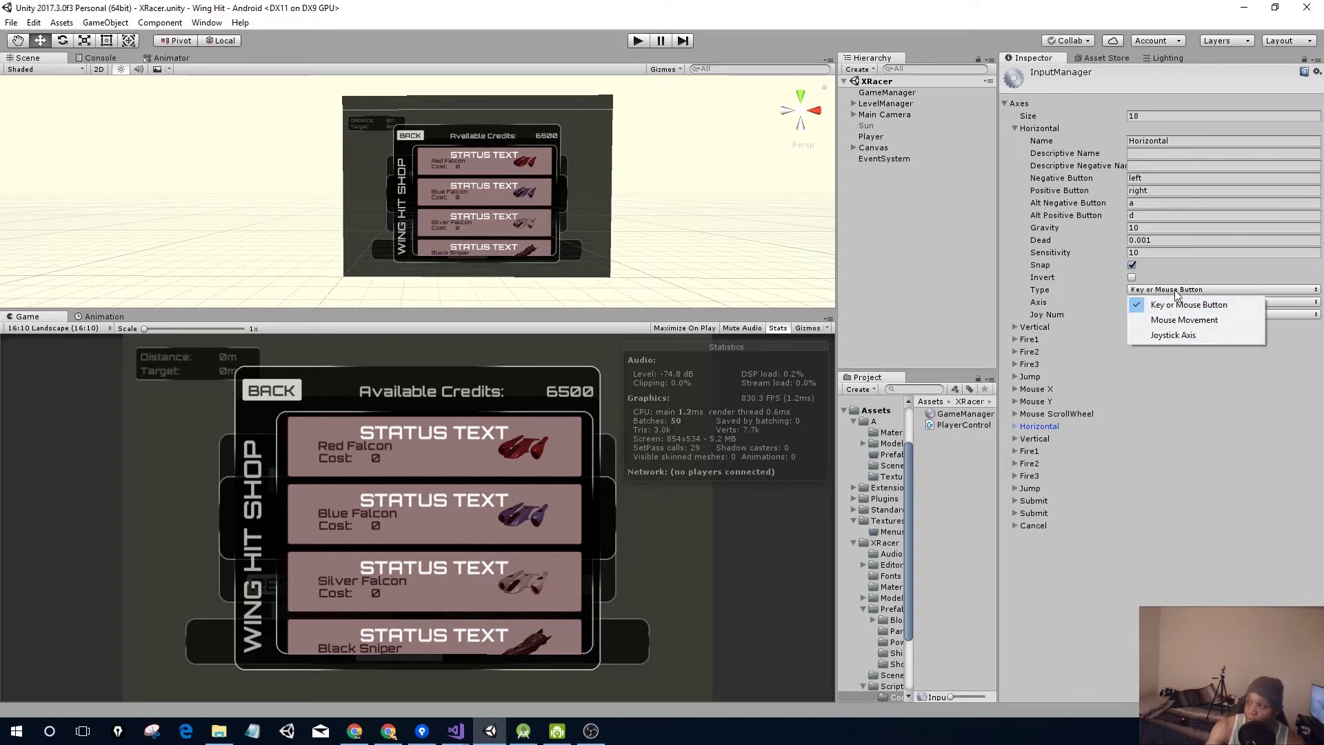
pyautogui.click(1178, 304)
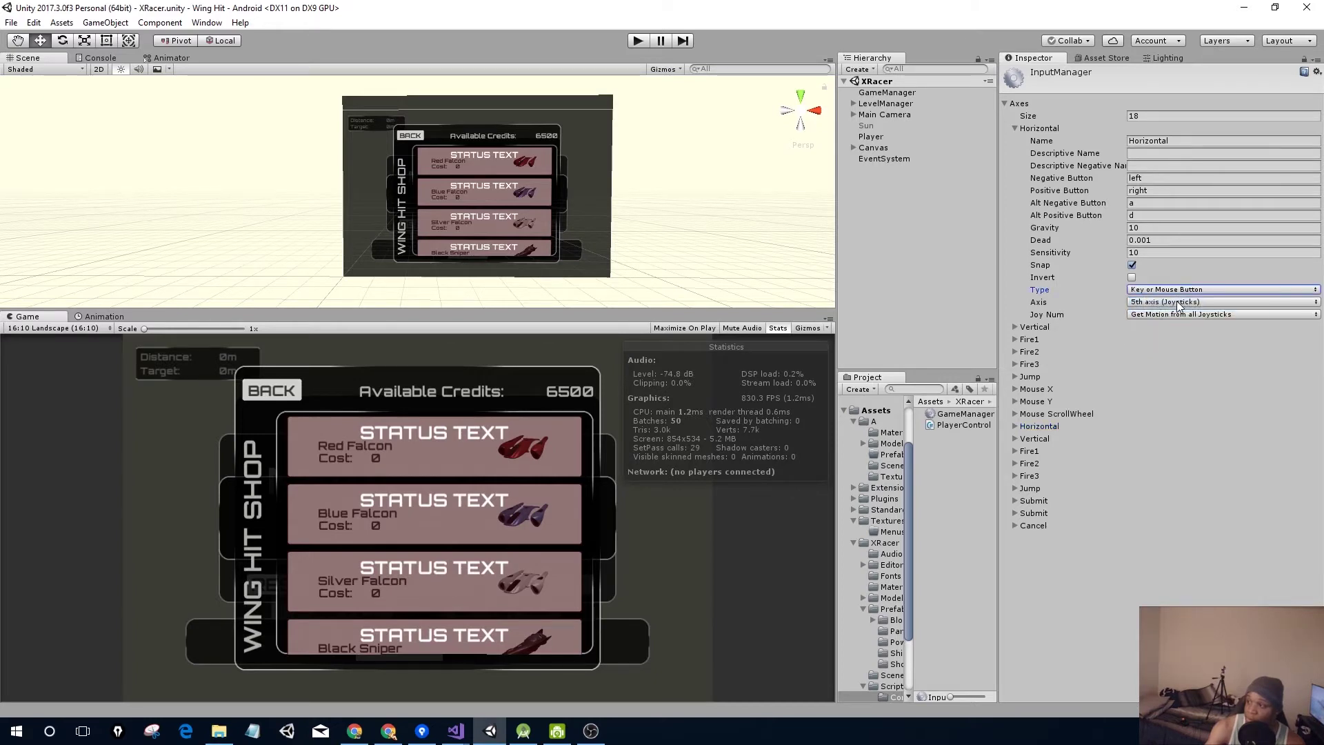
pyautogui.click(1153, 215)
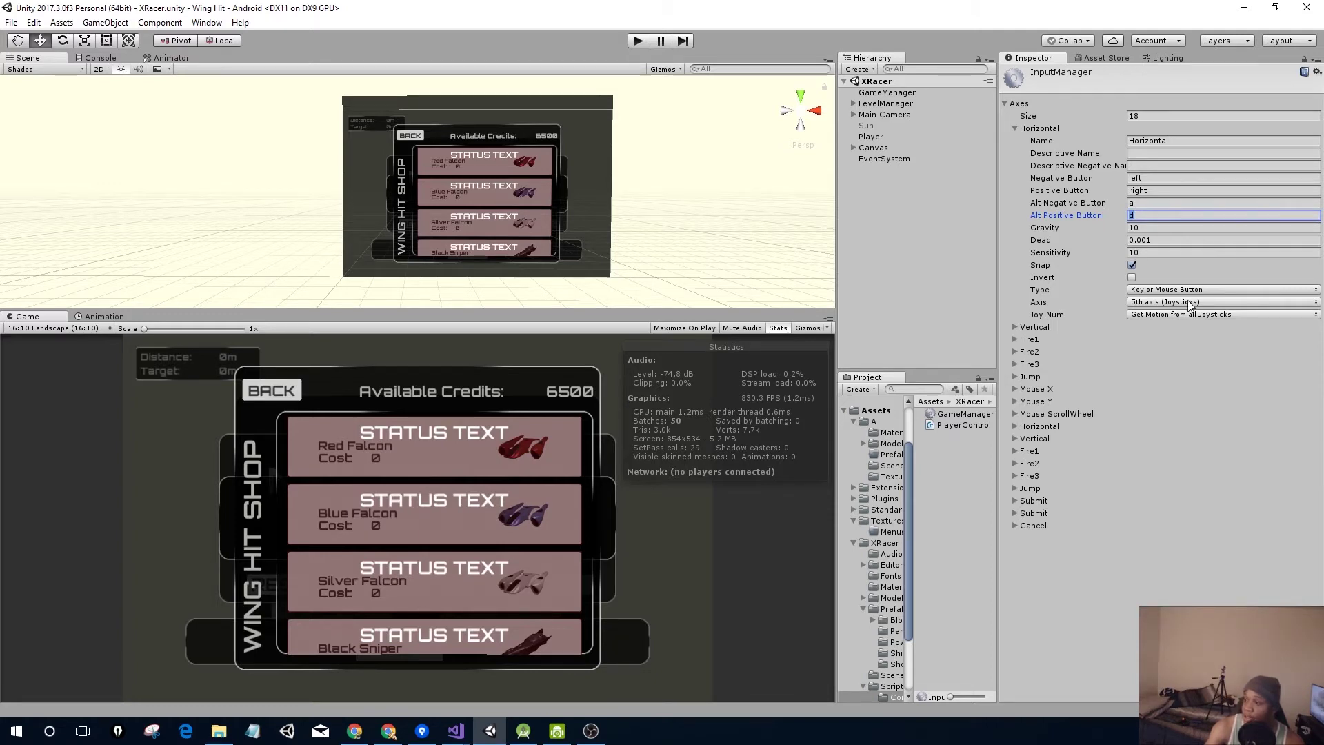
# Highlight 5th Axis for the D-Pad Right row in the controller docs, then return to Unity.
pyautogui.click(391, 736)
pyautogui.scroll(20, 621, 521)
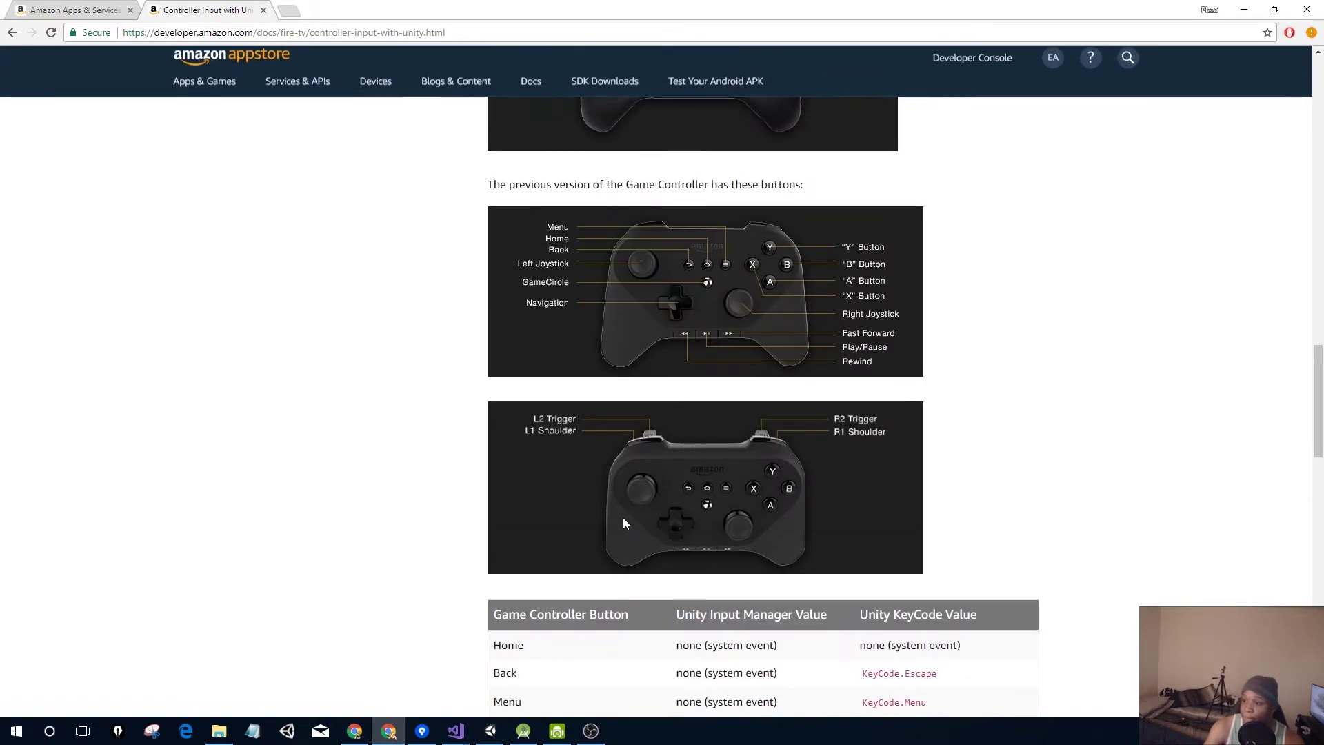
pyautogui.scroll(6, 619, 523)
pyautogui.scroll(-3, 635, 522)
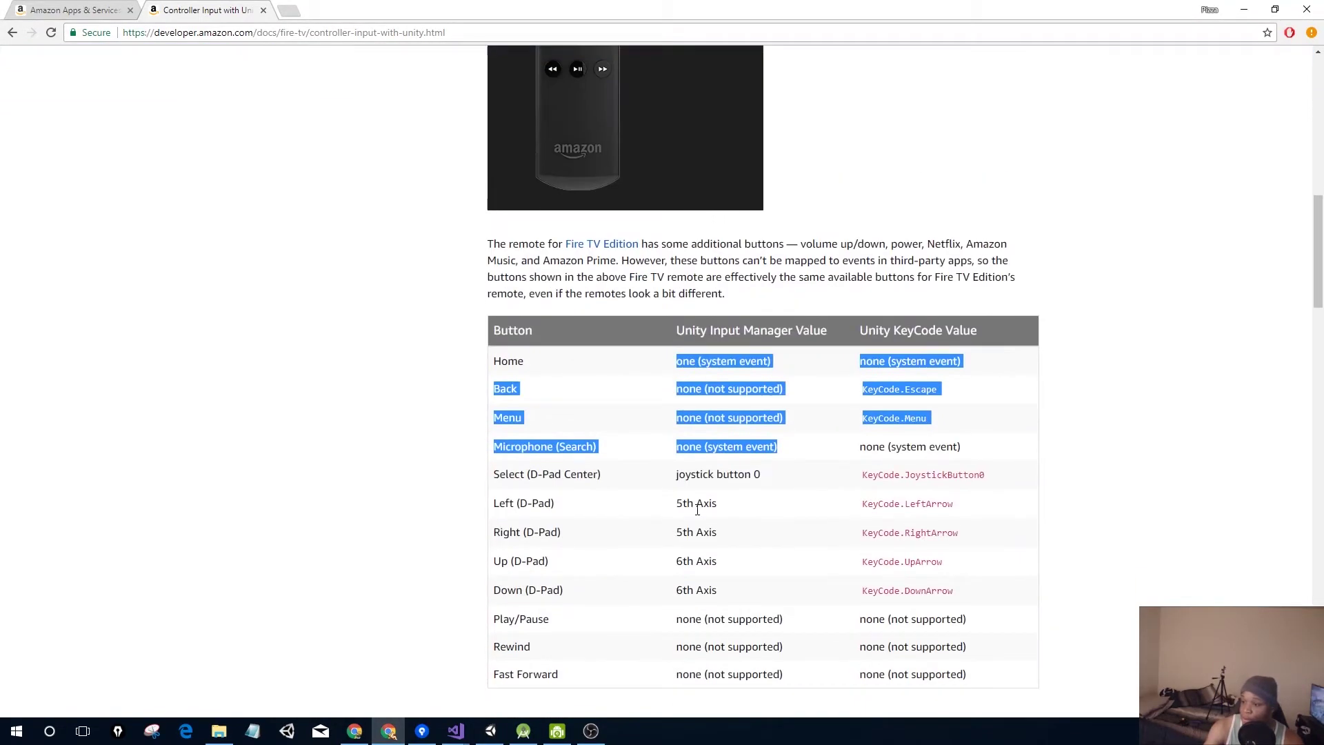
pyautogui.click(673, 513)
pyautogui.moveTo(676, 533); pyautogui.dragTo(717, 532)
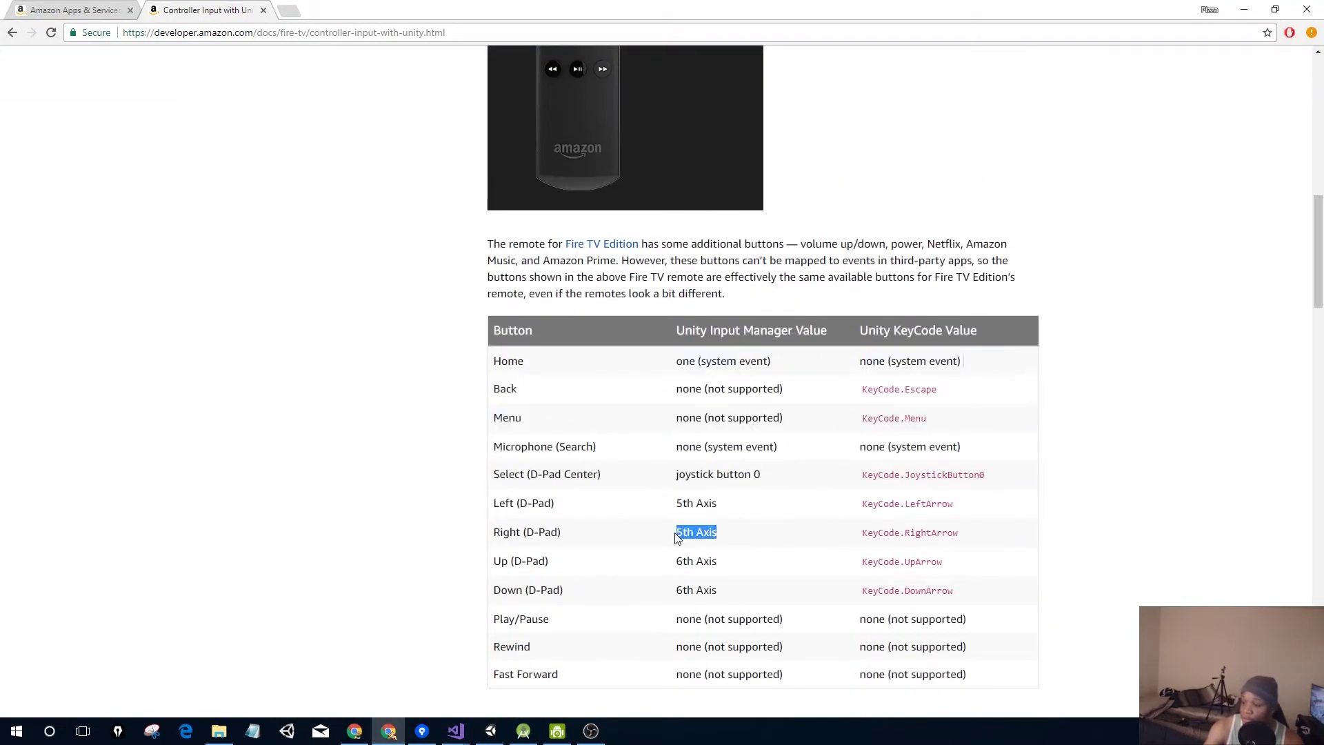
pyautogui.click(490, 731)
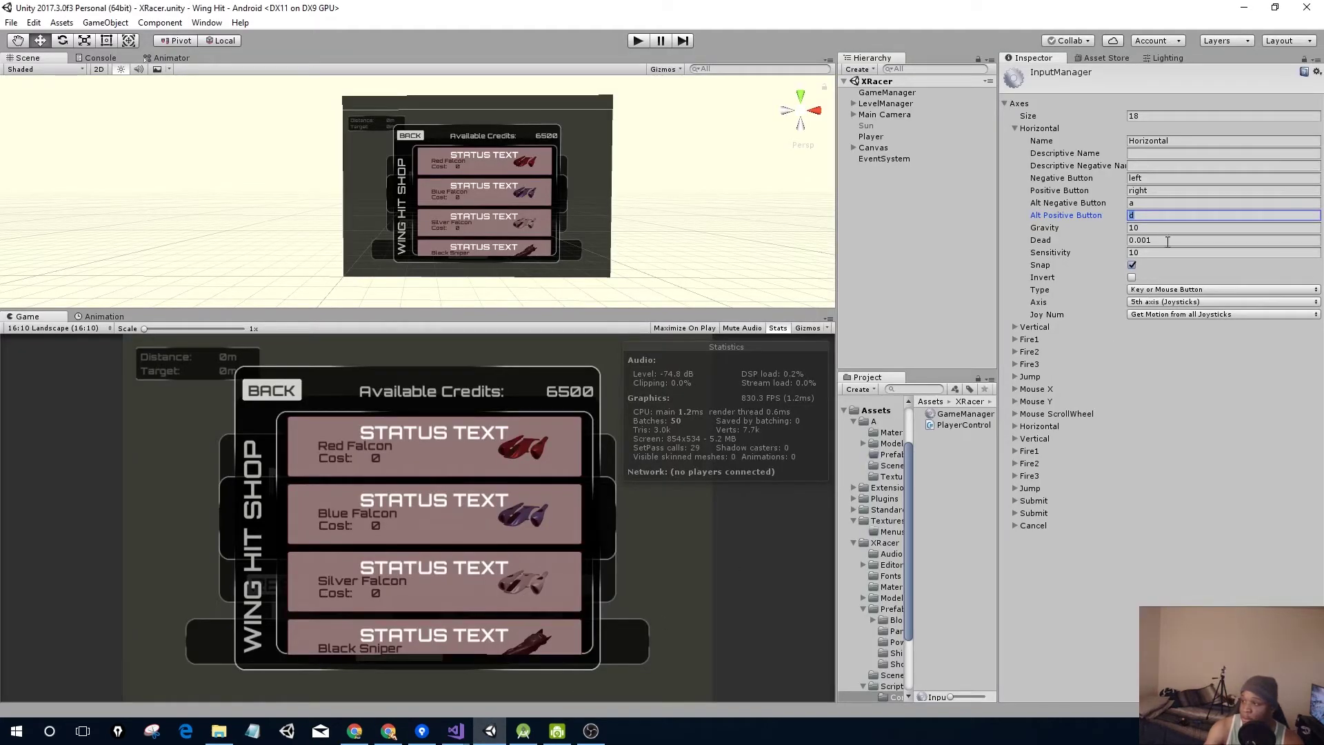
pyautogui.click(1161, 302)
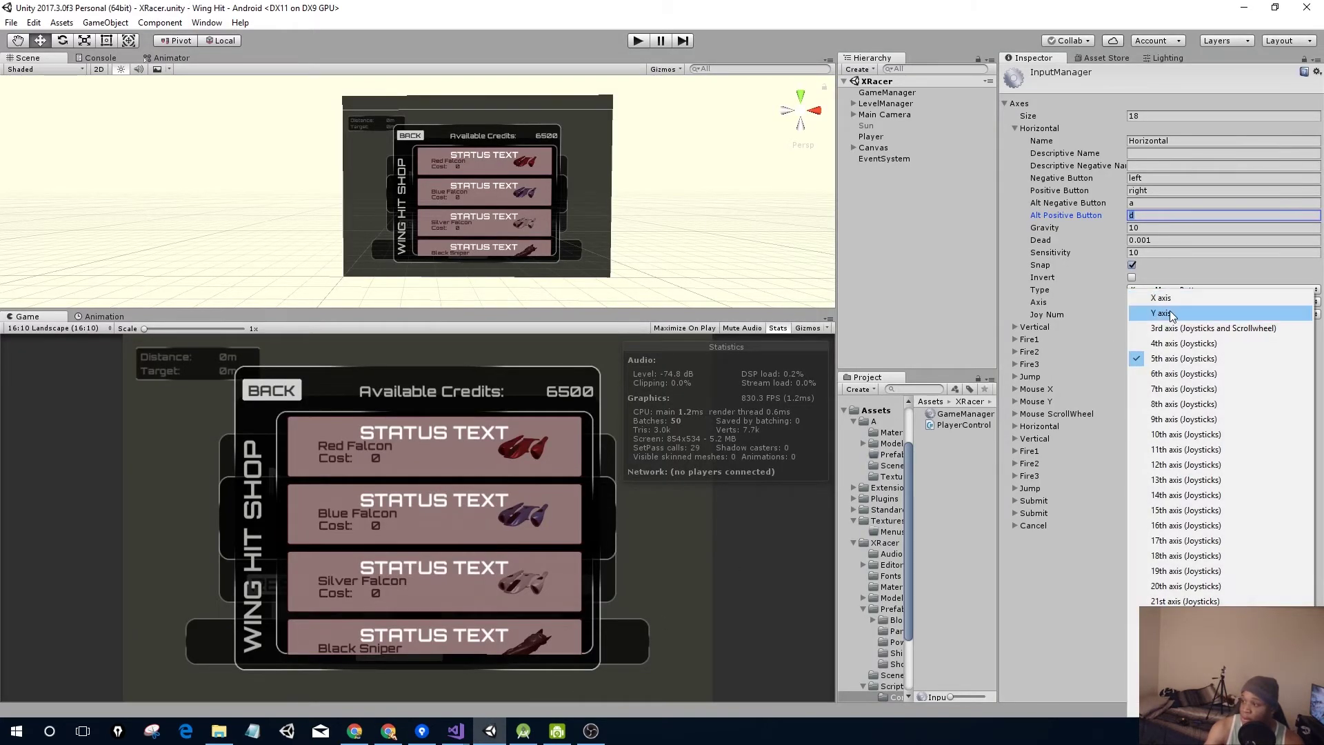
pyautogui.click(1174, 299)
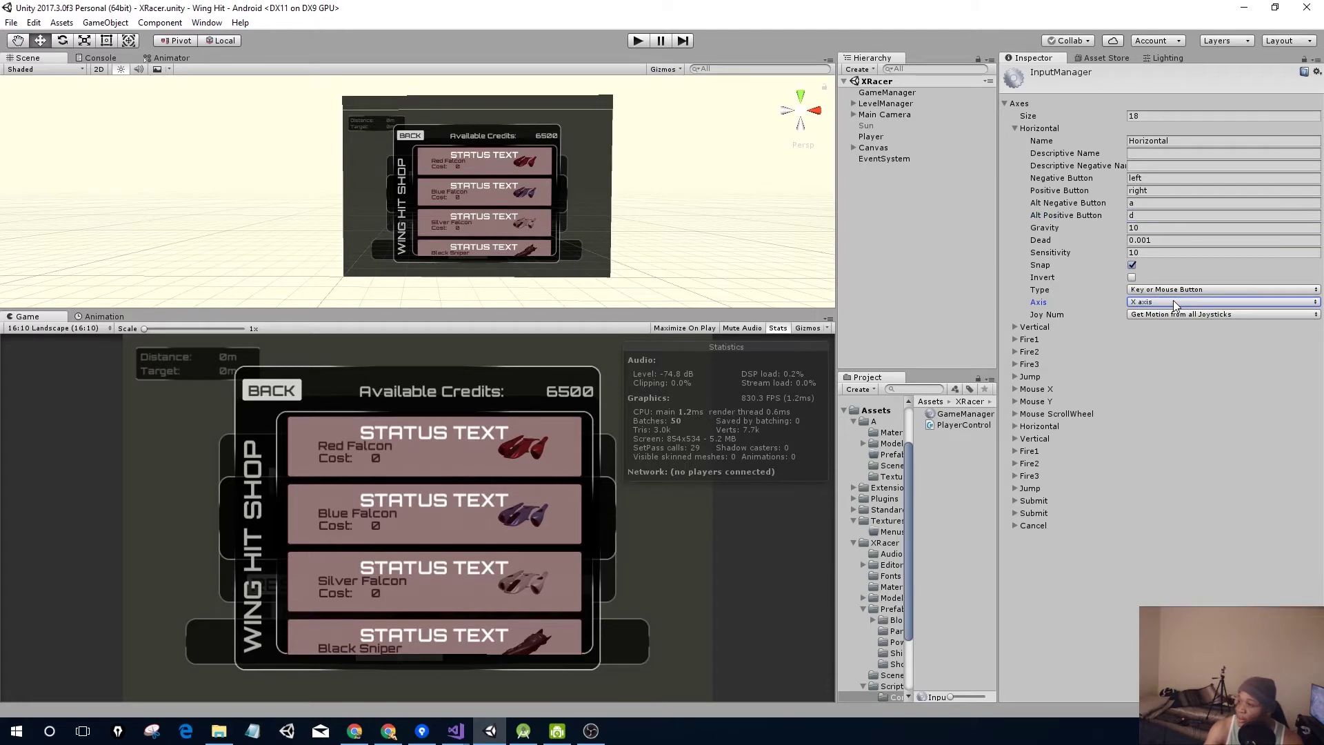
pyautogui.click(1173, 301)
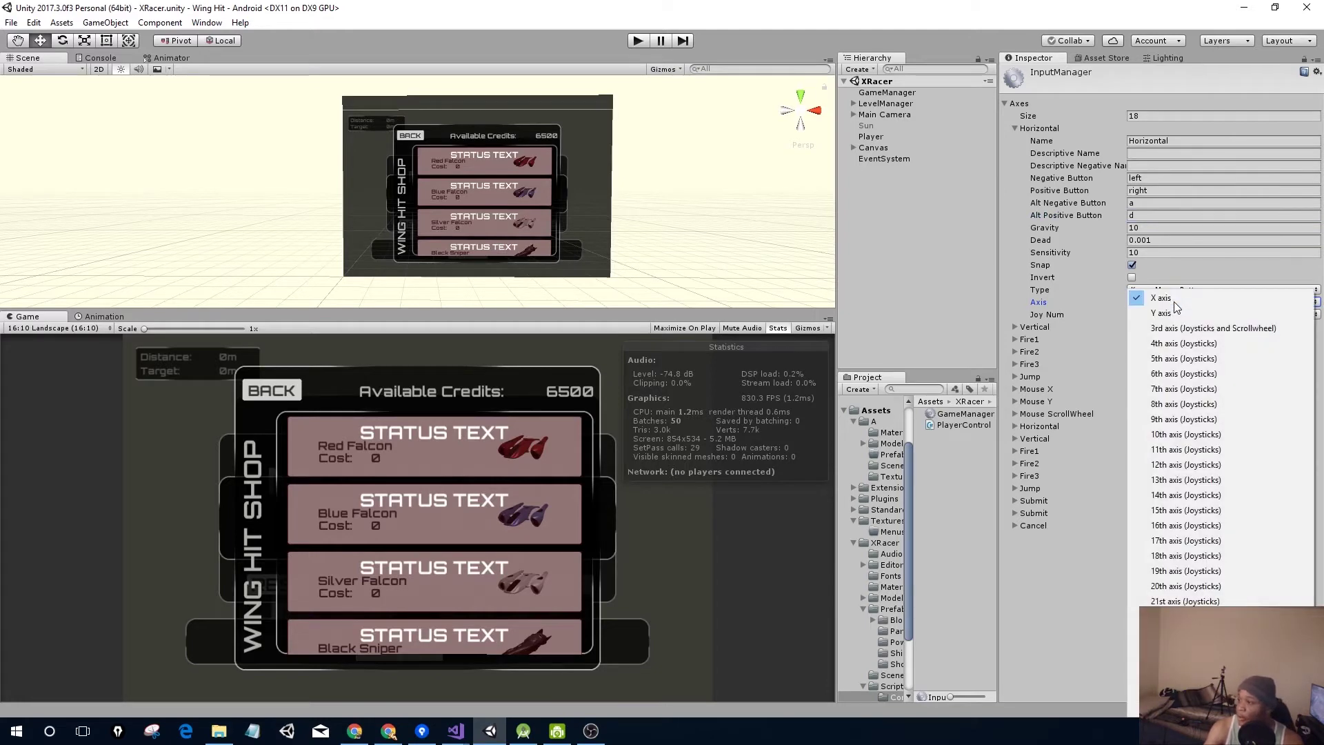
pyautogui.click(1174, 358)
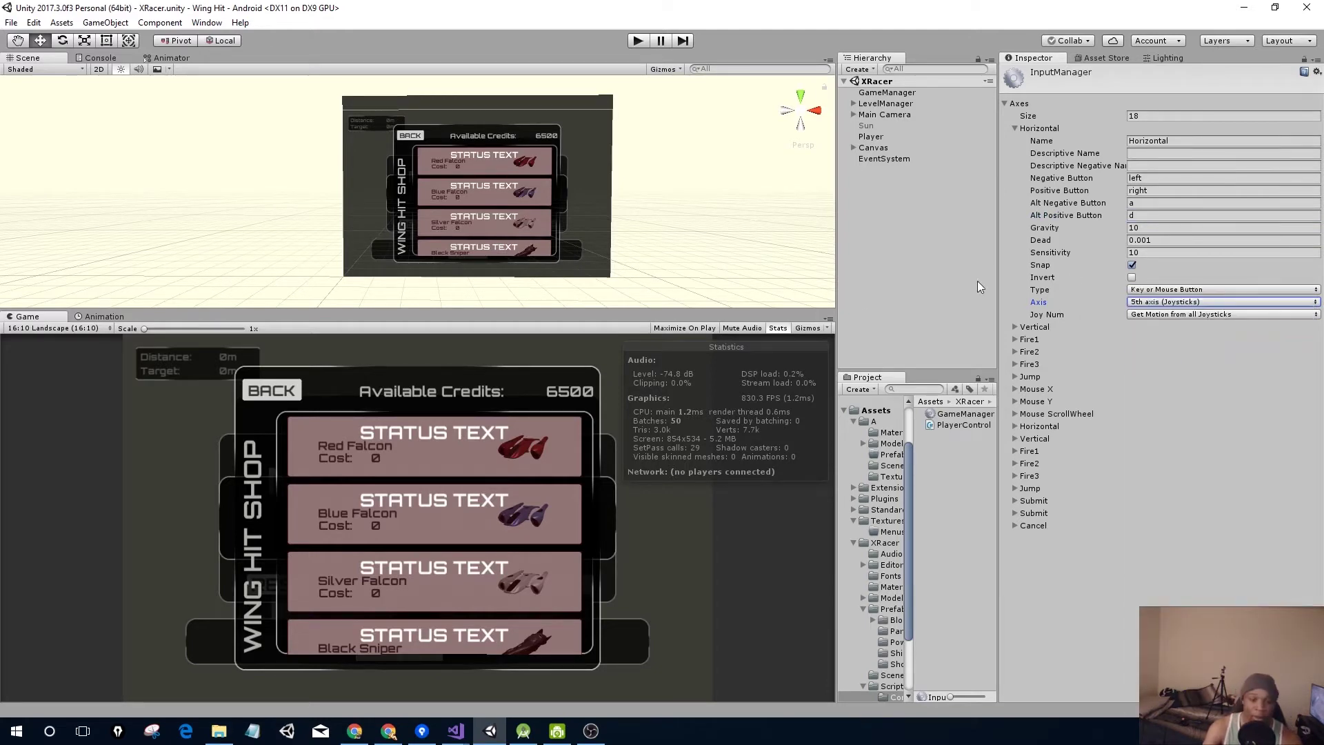
pyautogui.moveTo(508, 219); pyautogui.dragTo(460, 218, button='middle')
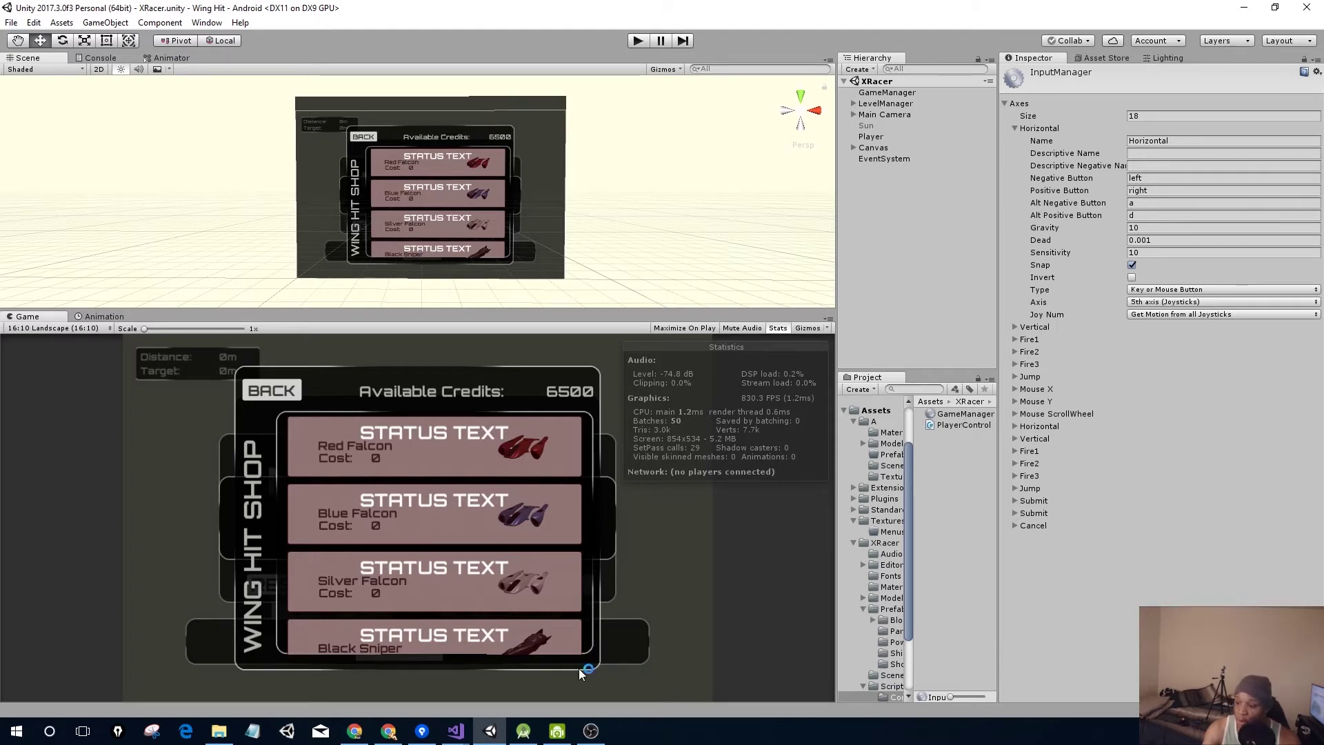
pyautogui.click(456, 733)
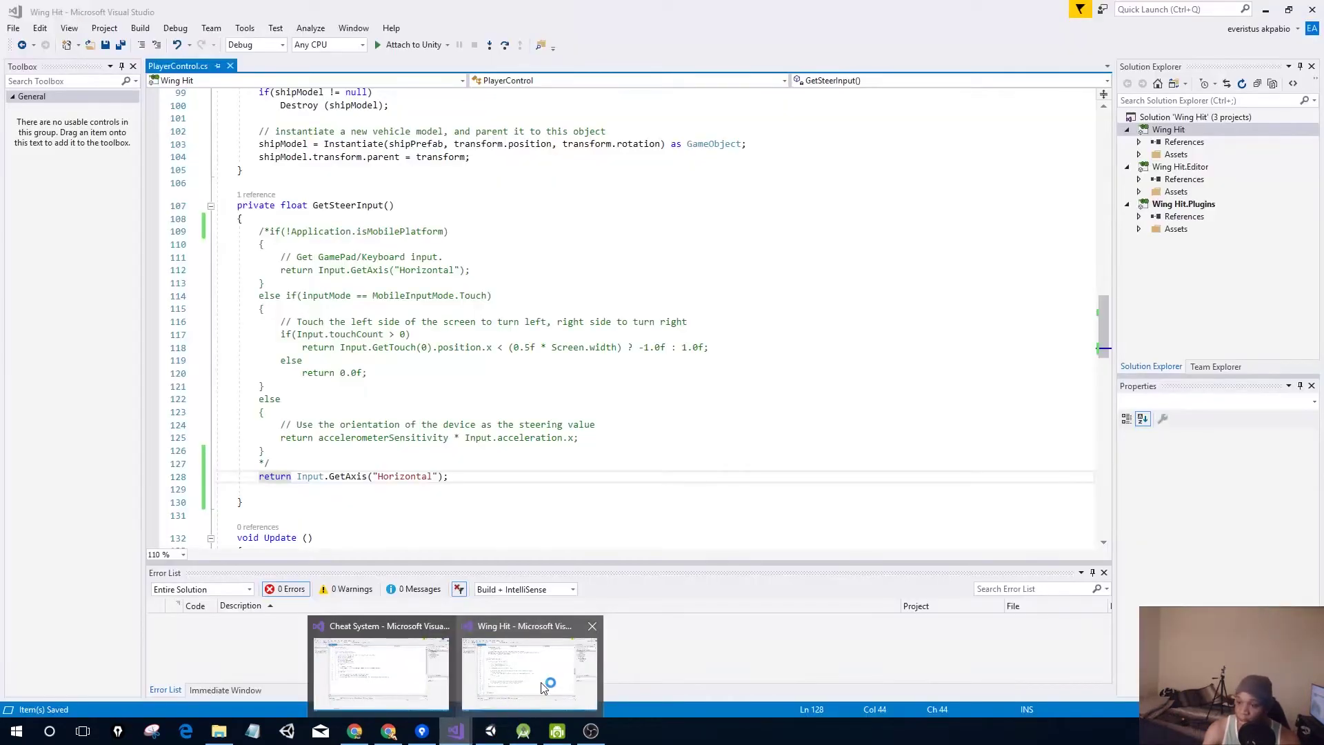
pyautogui.click(518, 668)
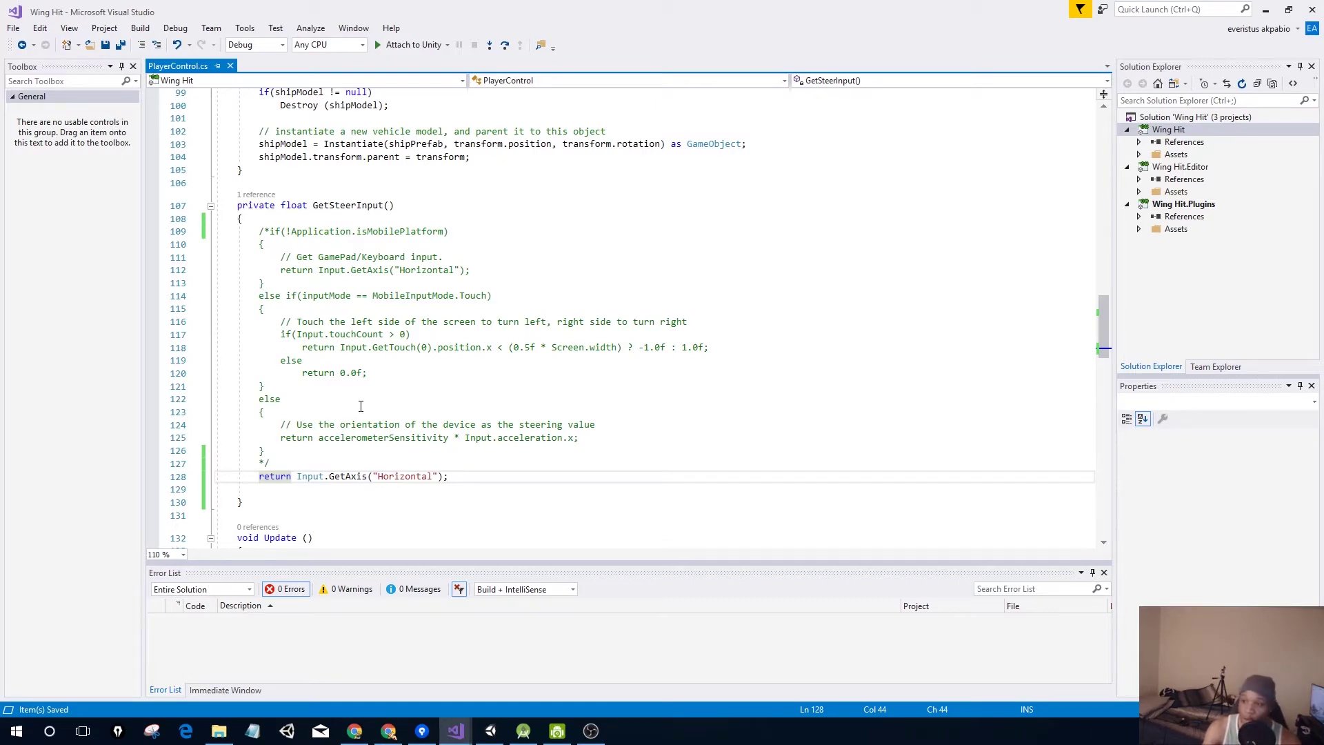
pyautogui.click(491, 730)
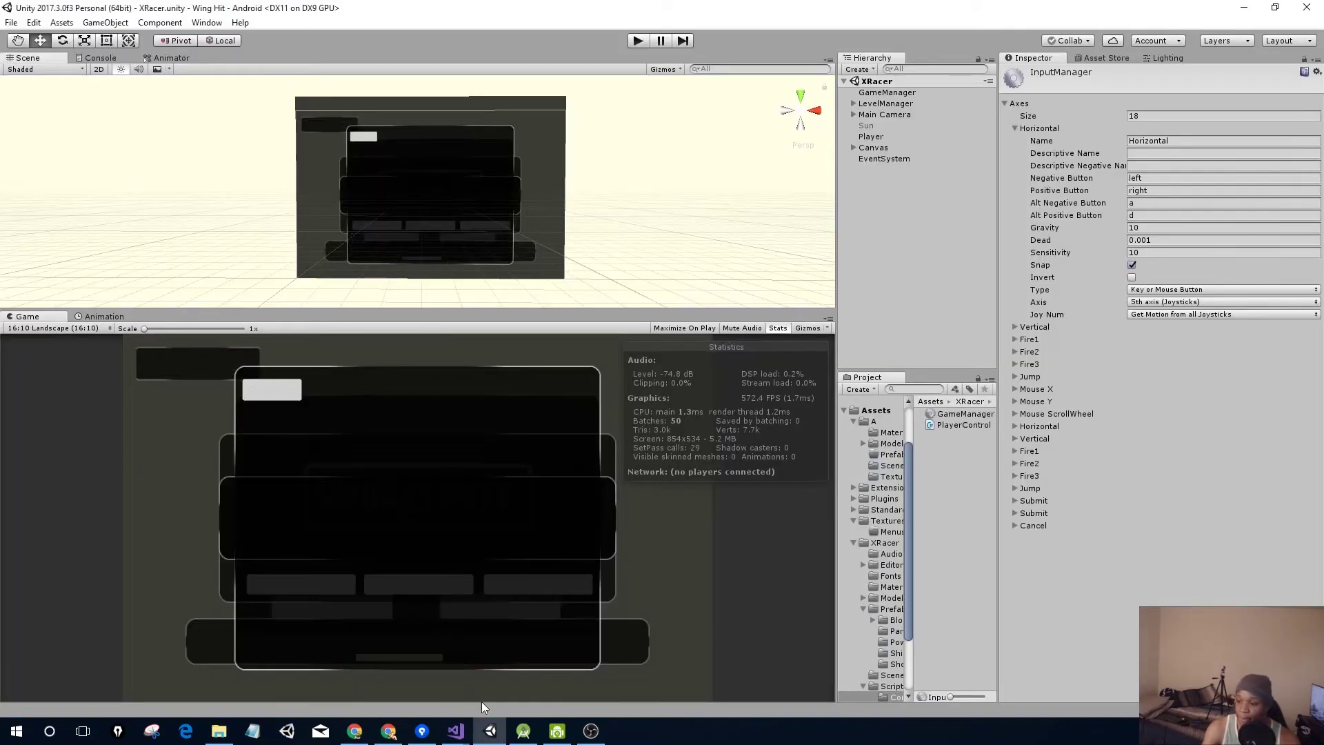
# Play-test a Wing Hit level from the title menu, then stop play mode with Ctrl+P.
pyautogui.click(639, 40)
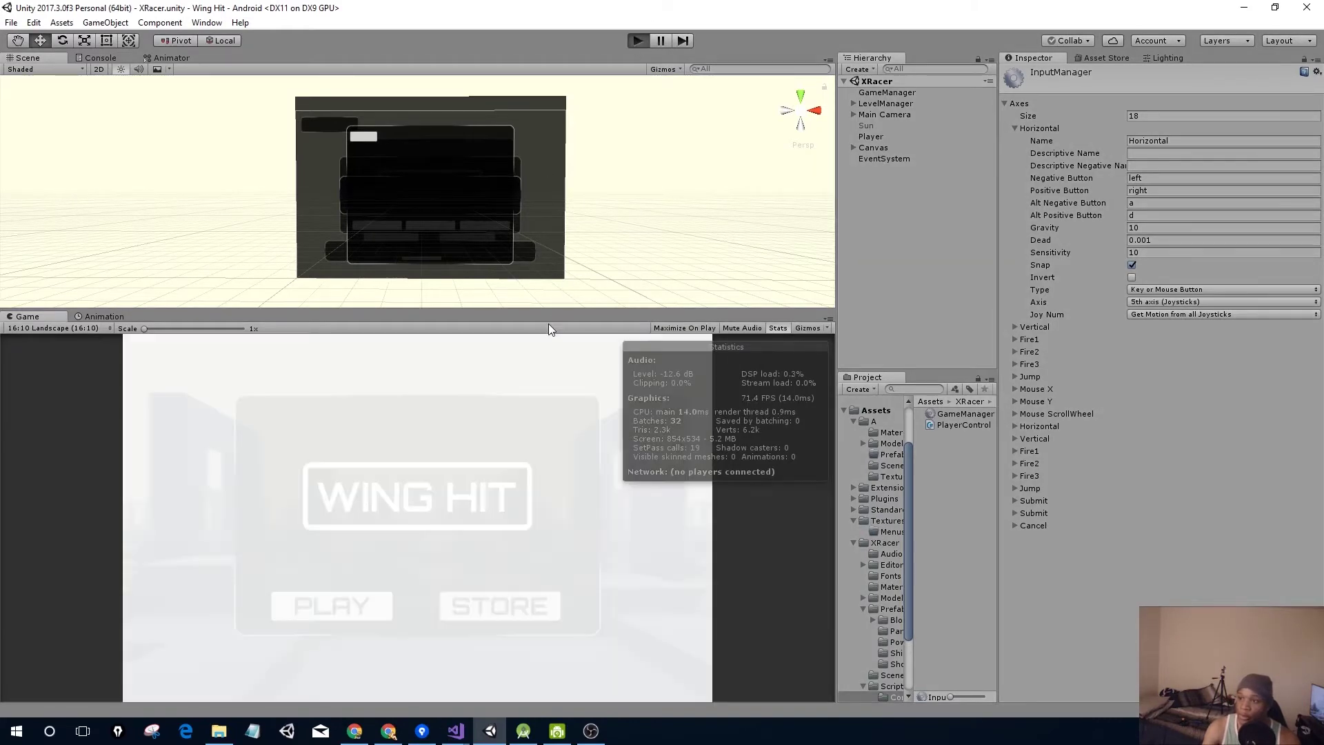
pyautogui.click(339, 603)
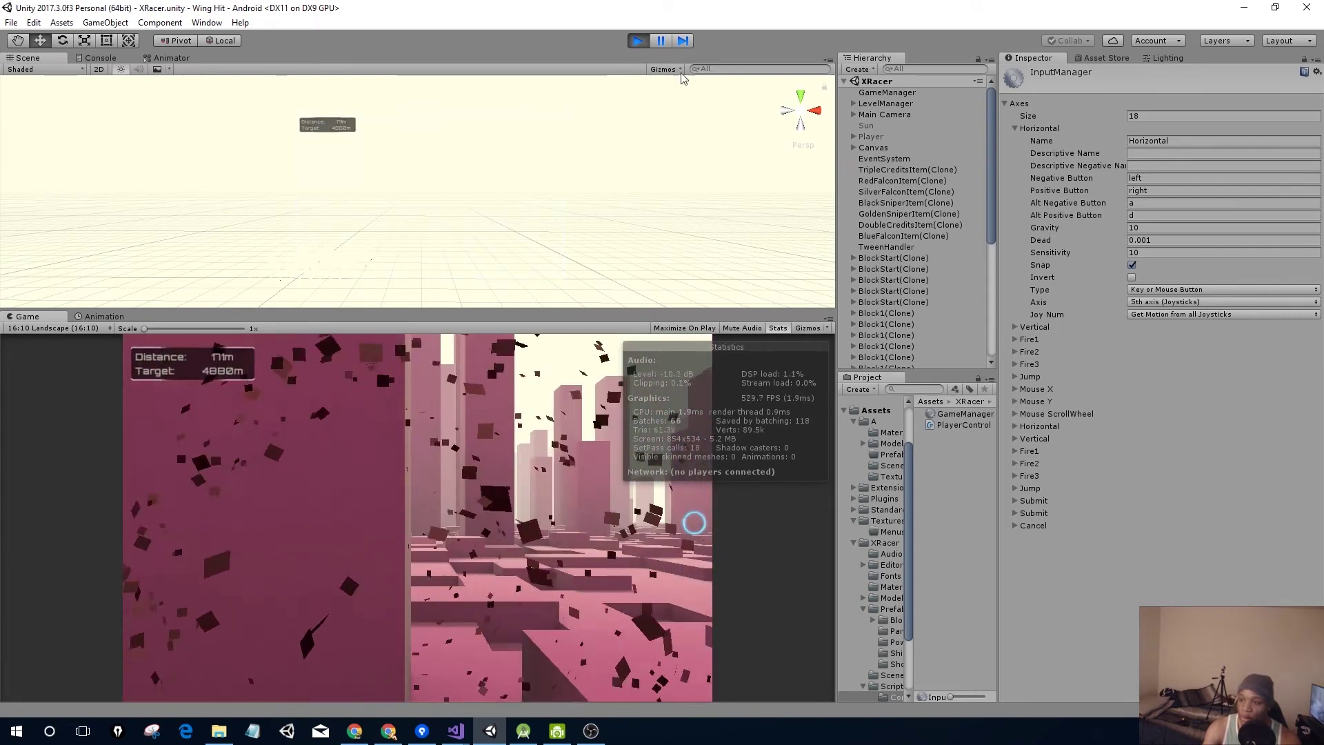
pyautogui.hotkey('ctrl', 'p')
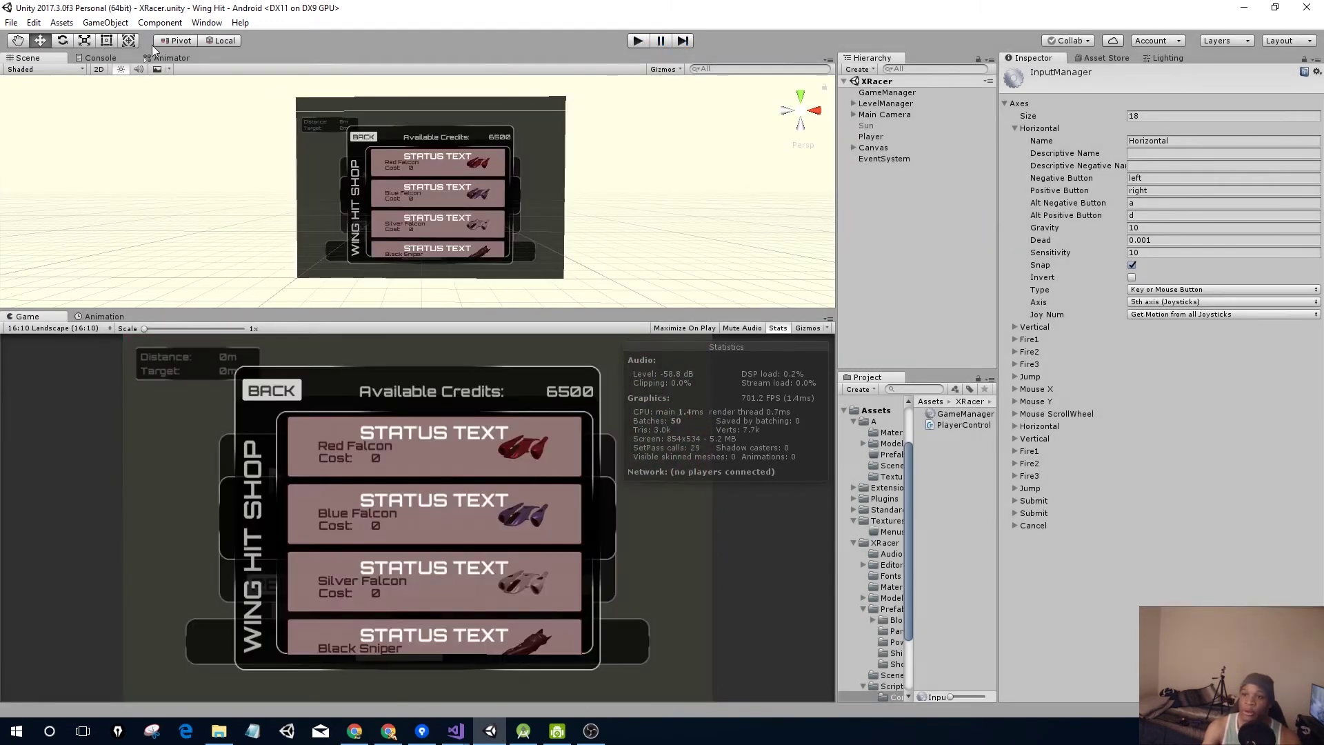
# Build the Android APK as wing-hit_firestick, replacing the existing file in Pre-Prod.
pyautogui.click(34, 22)
pyautogui.moveTo(4, 20)
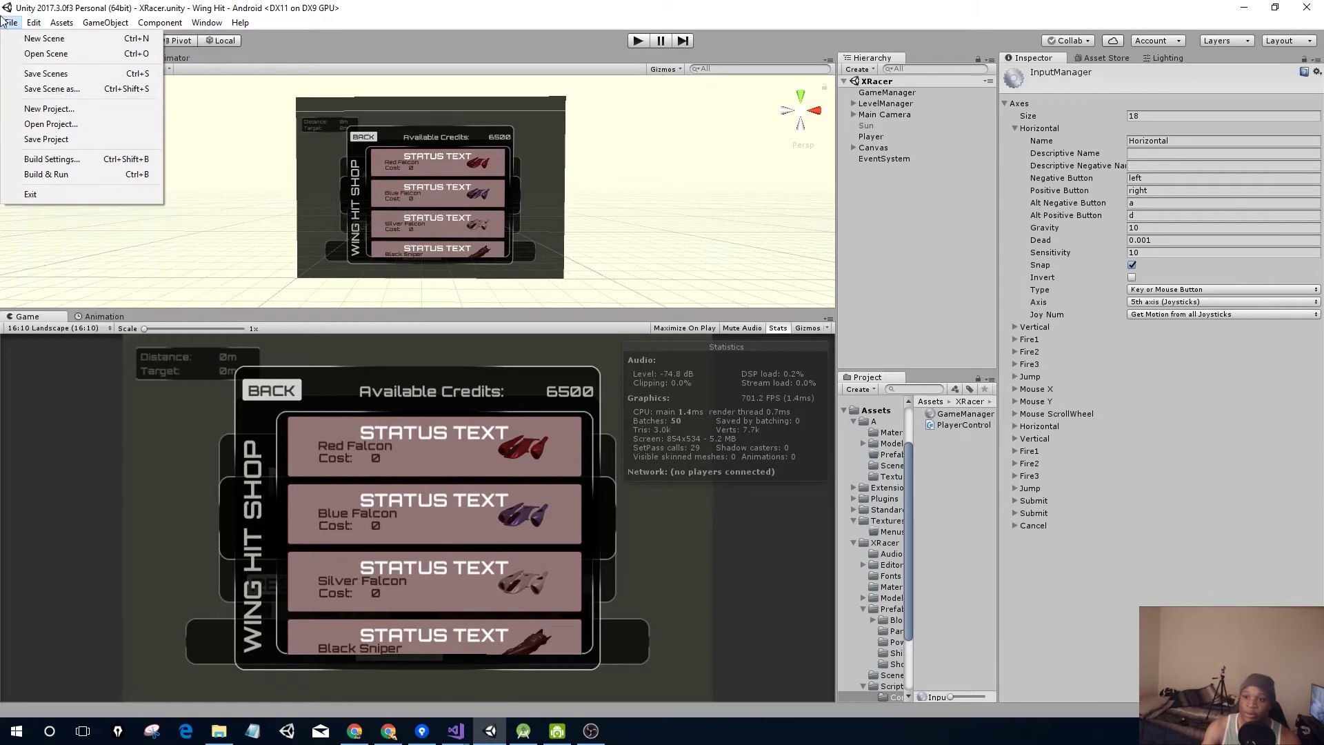
pyautogui.click(52, 158)
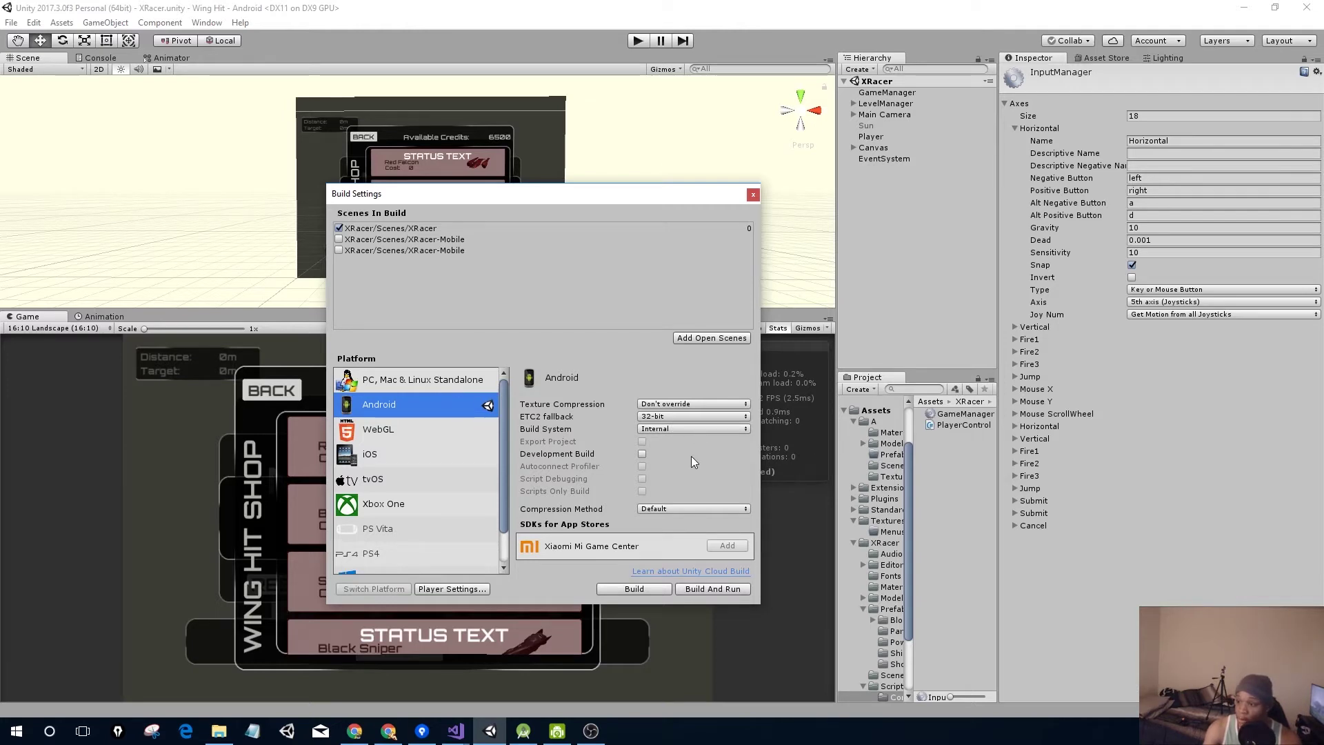
pyautogui.click(627, 590)
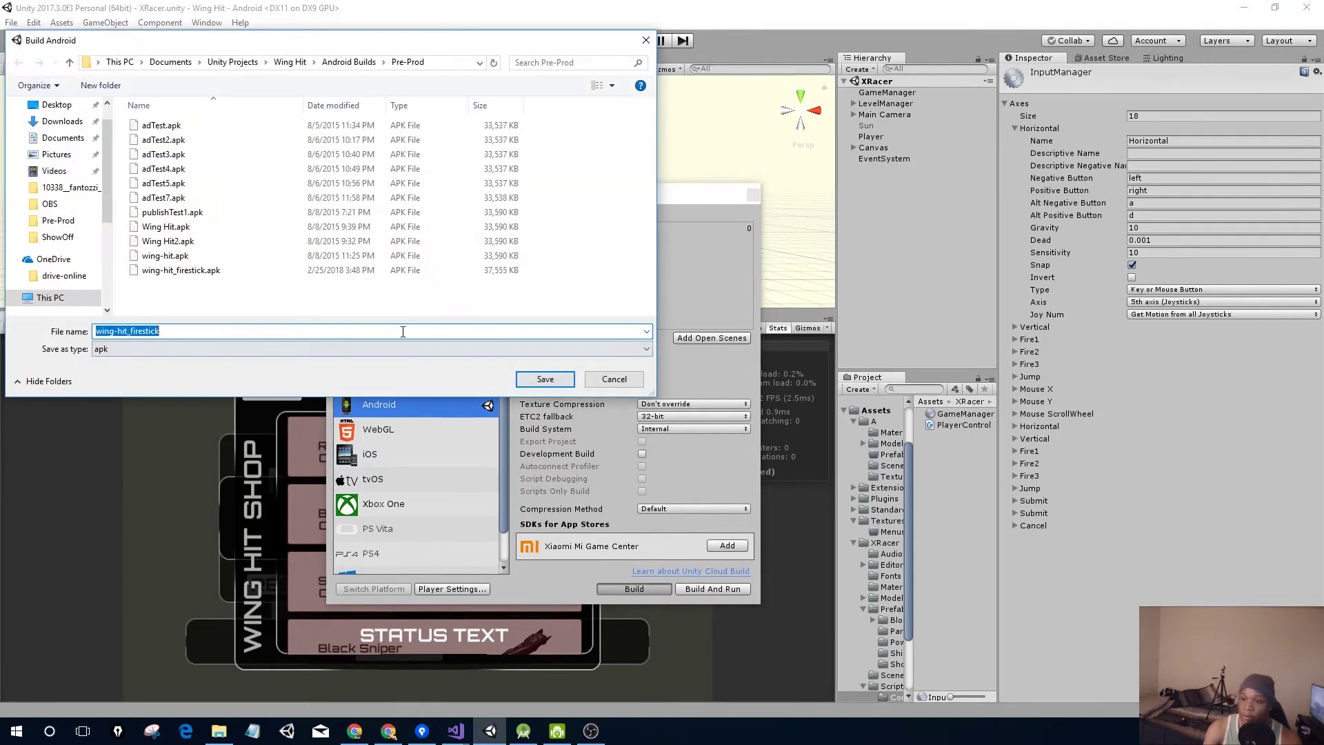
pyautogui.click(554, 380)
pyautogui.click(696, 365)
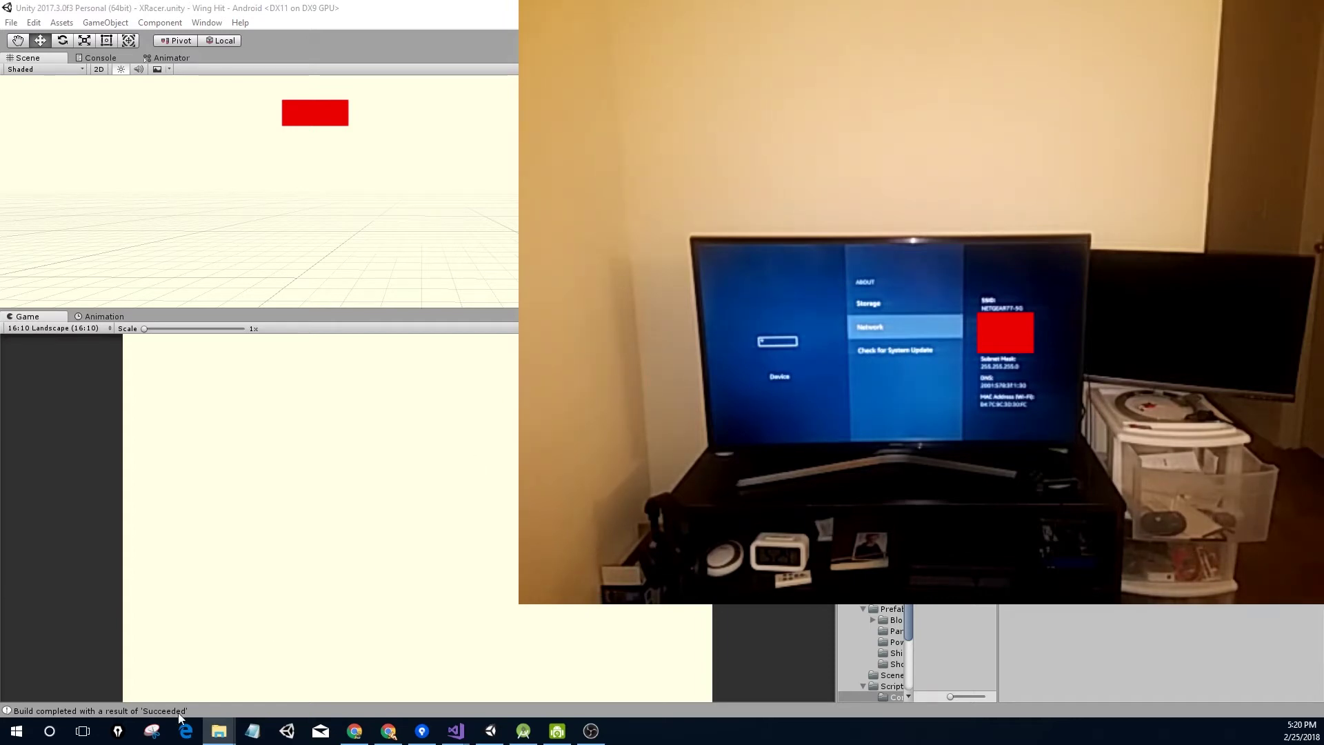
# Open a blank Notepad document on the PC for noting the Fire TV's IP address.
pyautogui.click(254, 734)
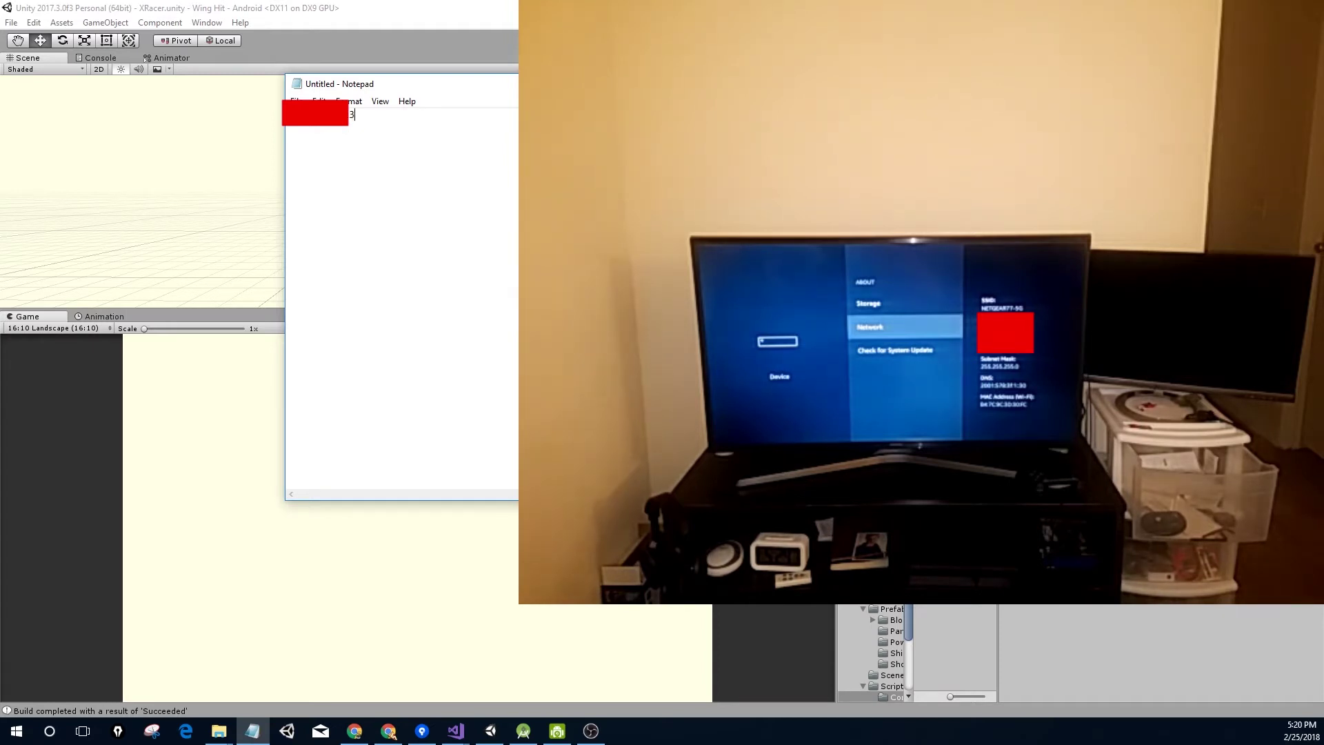
# Minimize Notepad and close Unity's Build Settings dialog.
pyautogui.press('super+Down')
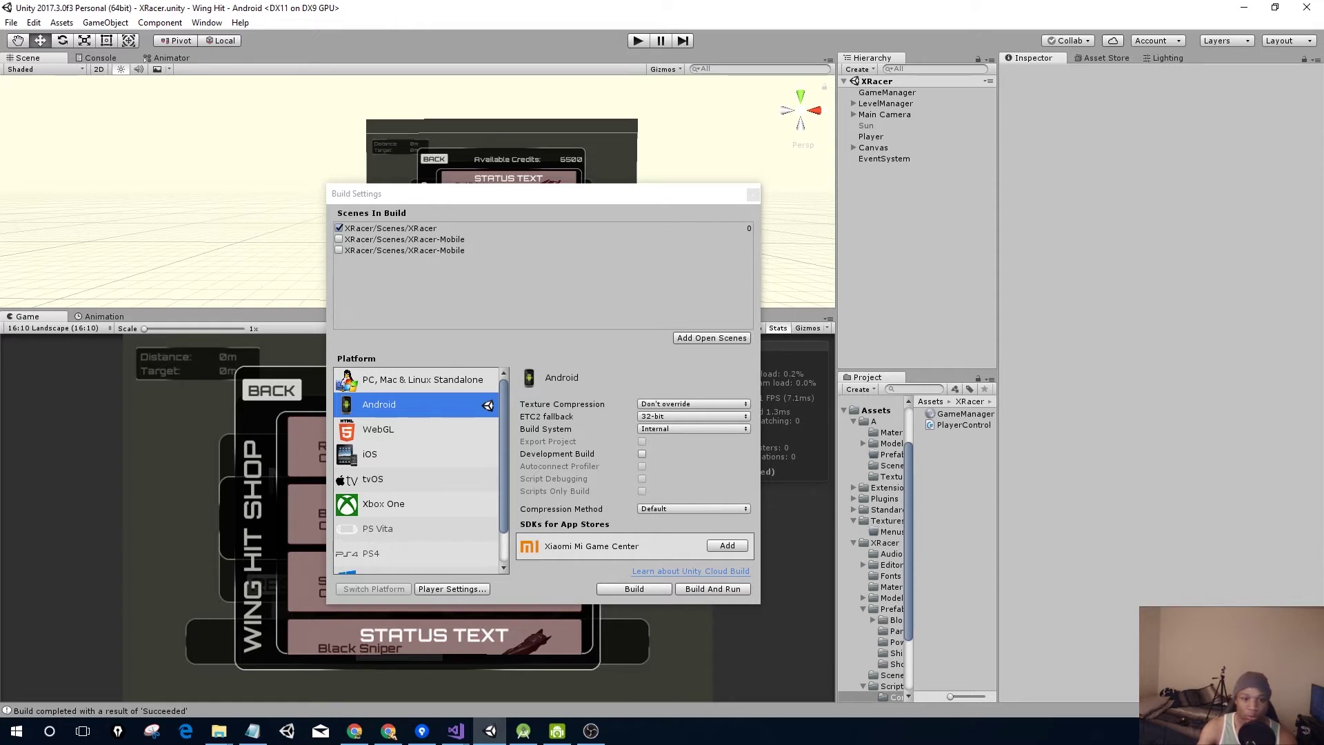
pyautogui.click(753, 196)
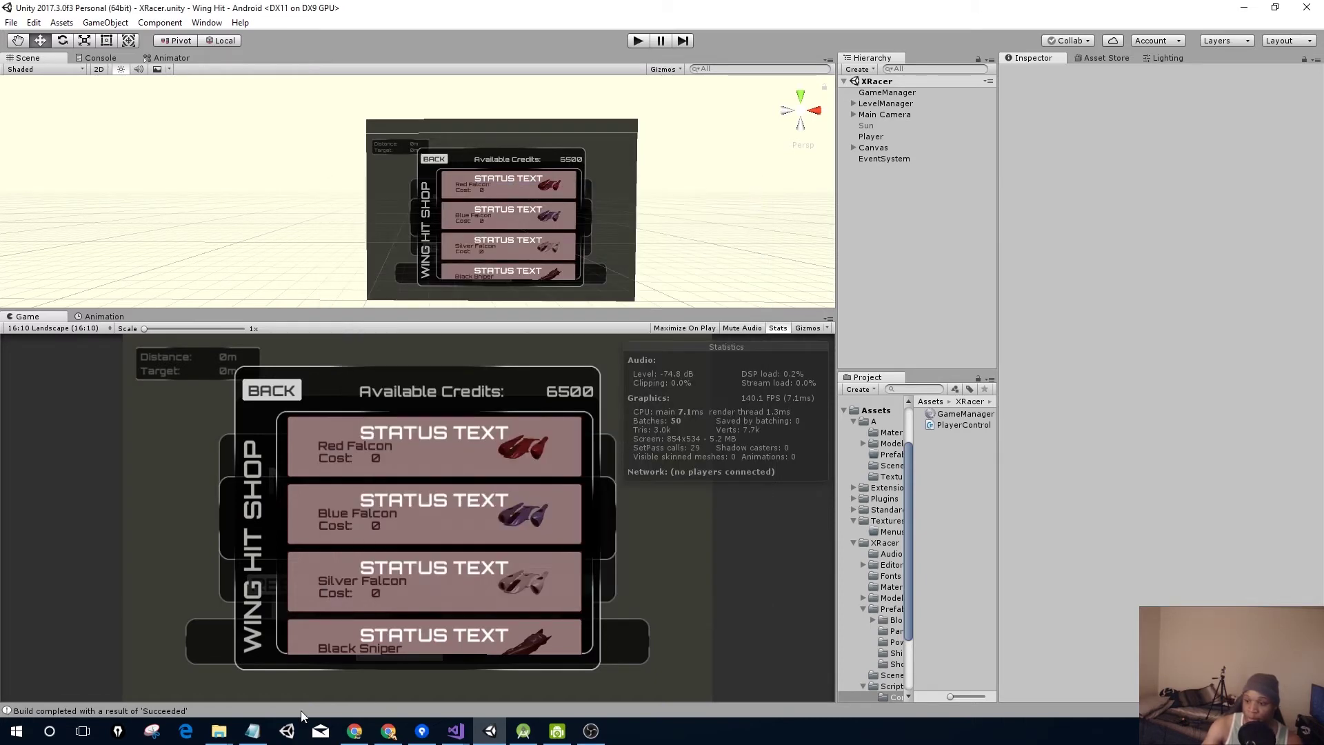
# Navigate the Amazon Developer Portal to the Fire TV documentation, briefly highlighting the Android App paragraph.
pyautogui.click(388, 731)
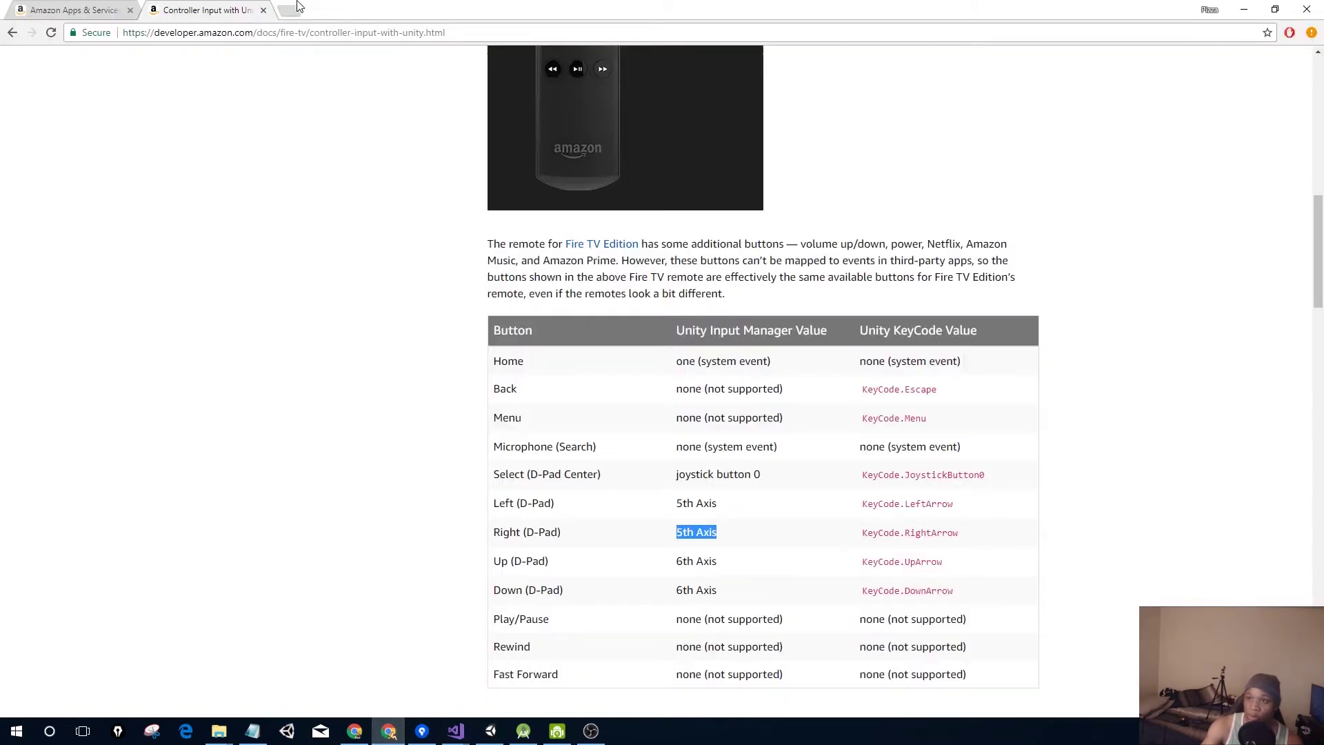
pyautogui.scroll(7, 166, 150)
pyautogui.scroll(5, 166, 150)
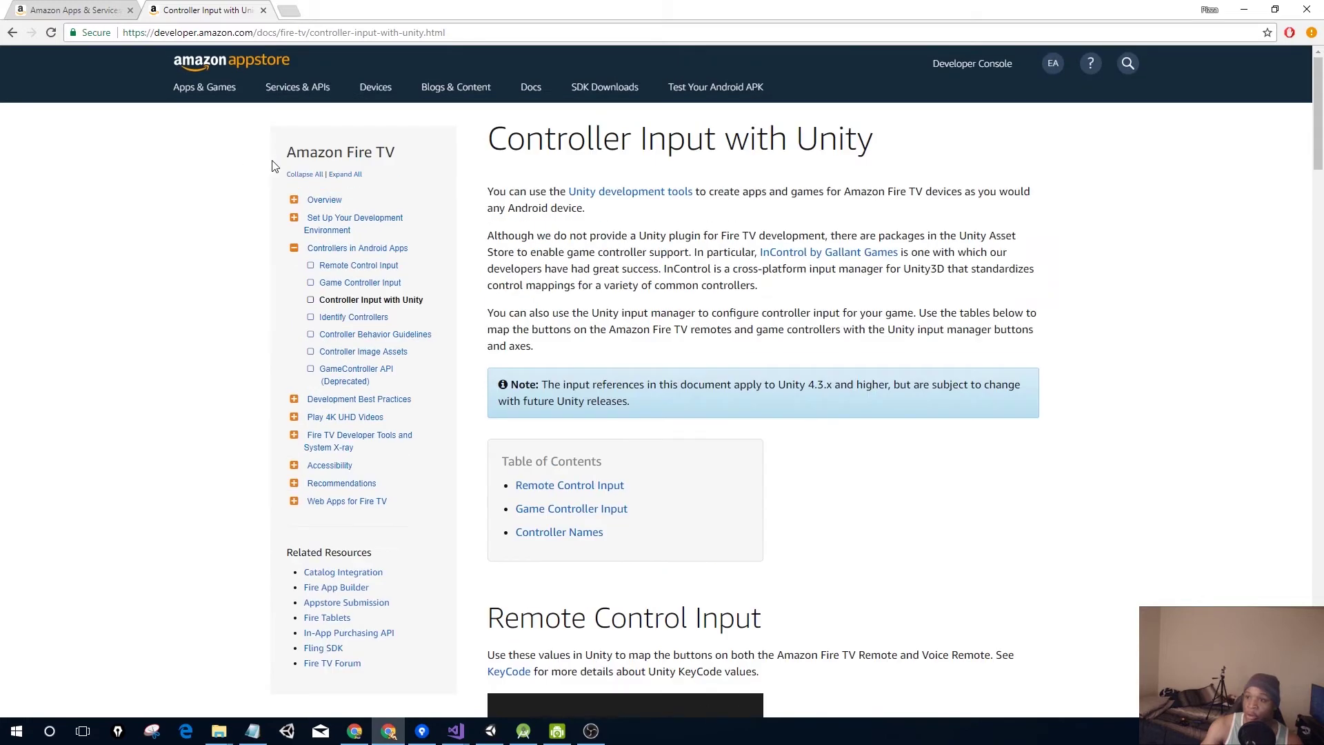
pyautogui.click(15, 35)
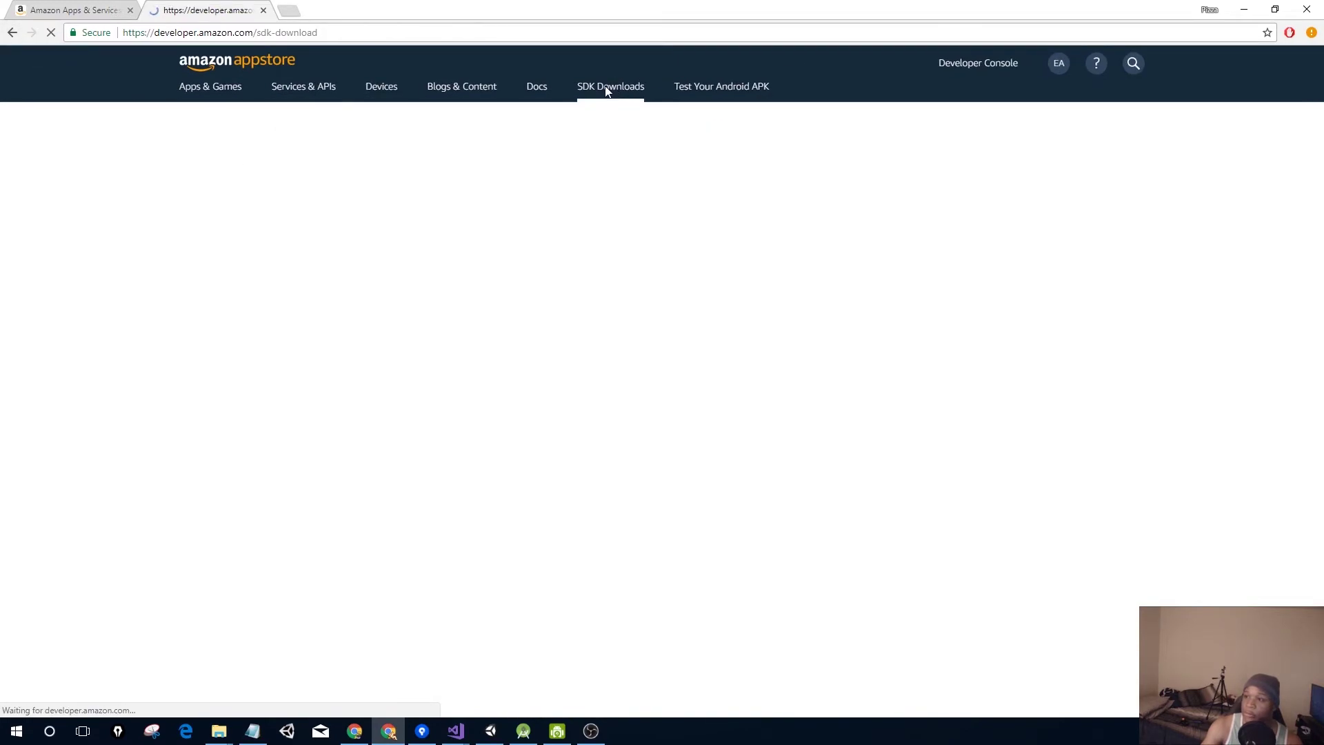
pyautogui.moveTo(227, 94)
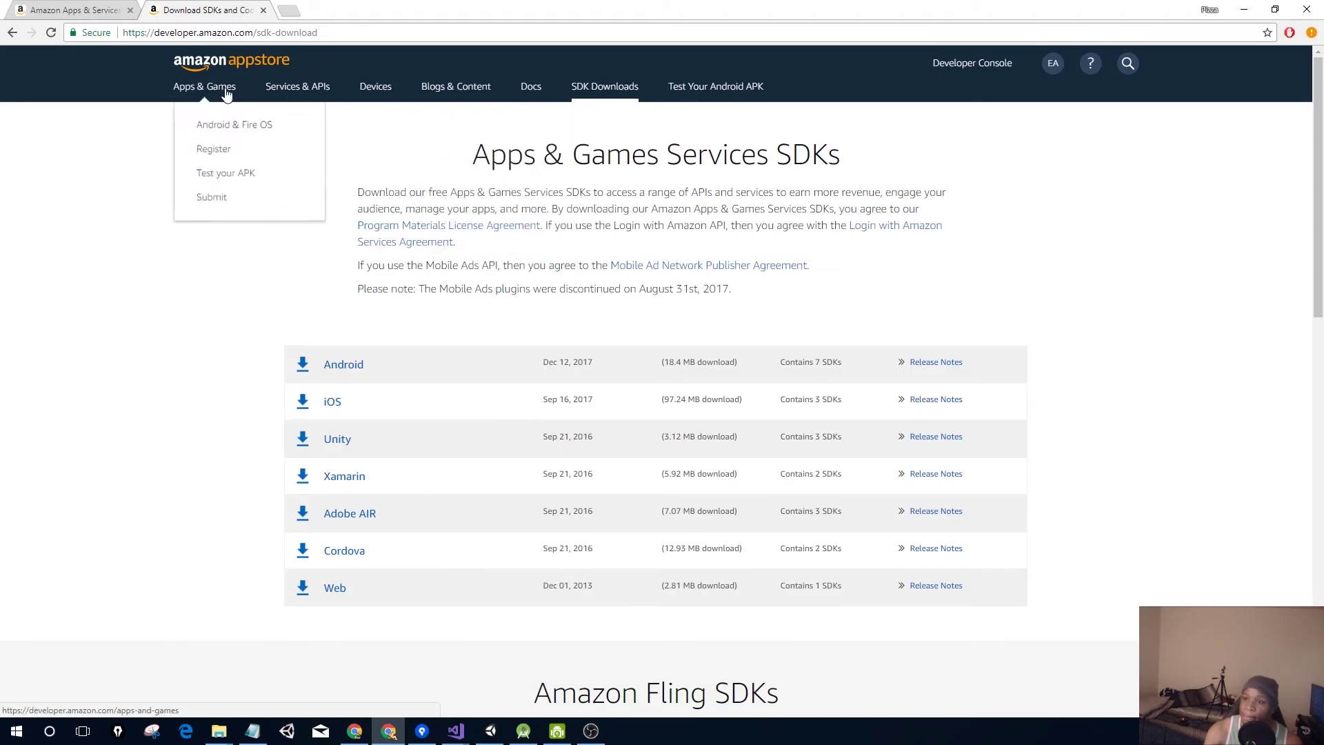
pyautogui.moveTo(285, 95)
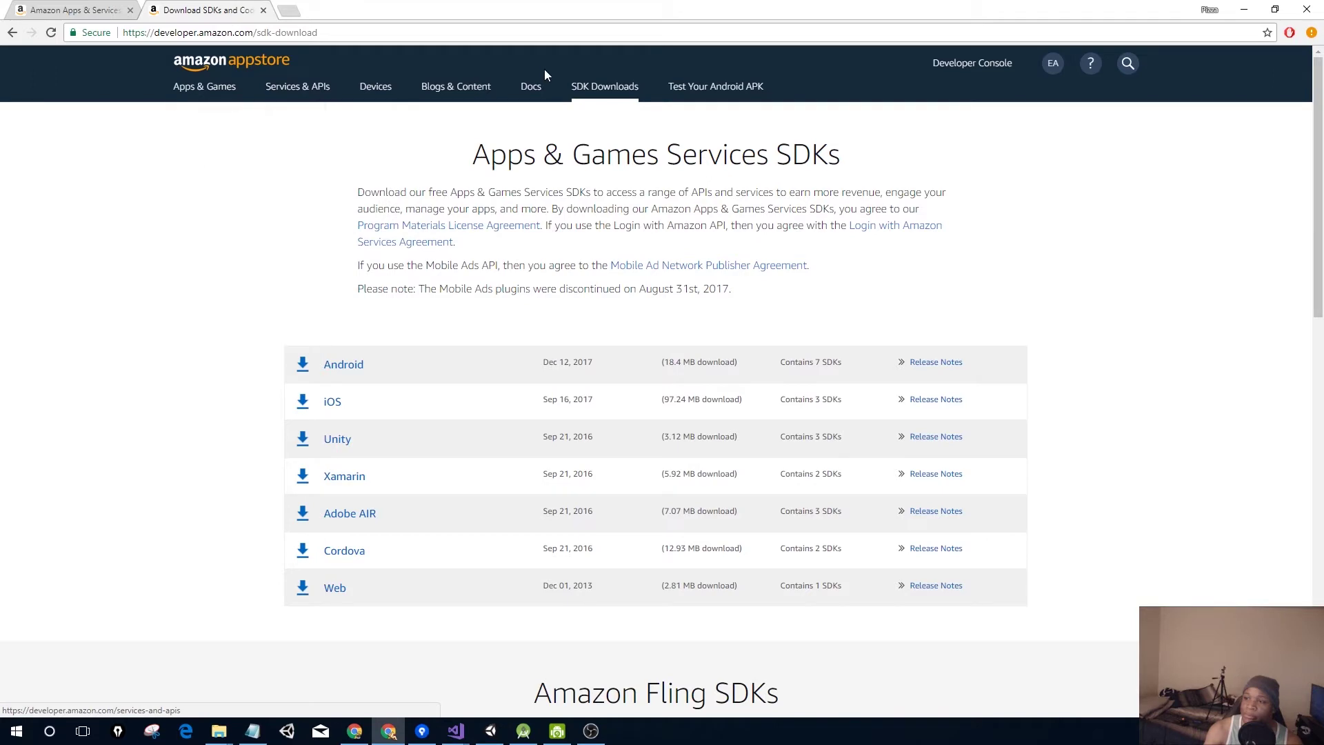
pyautogui.click(531, 89)
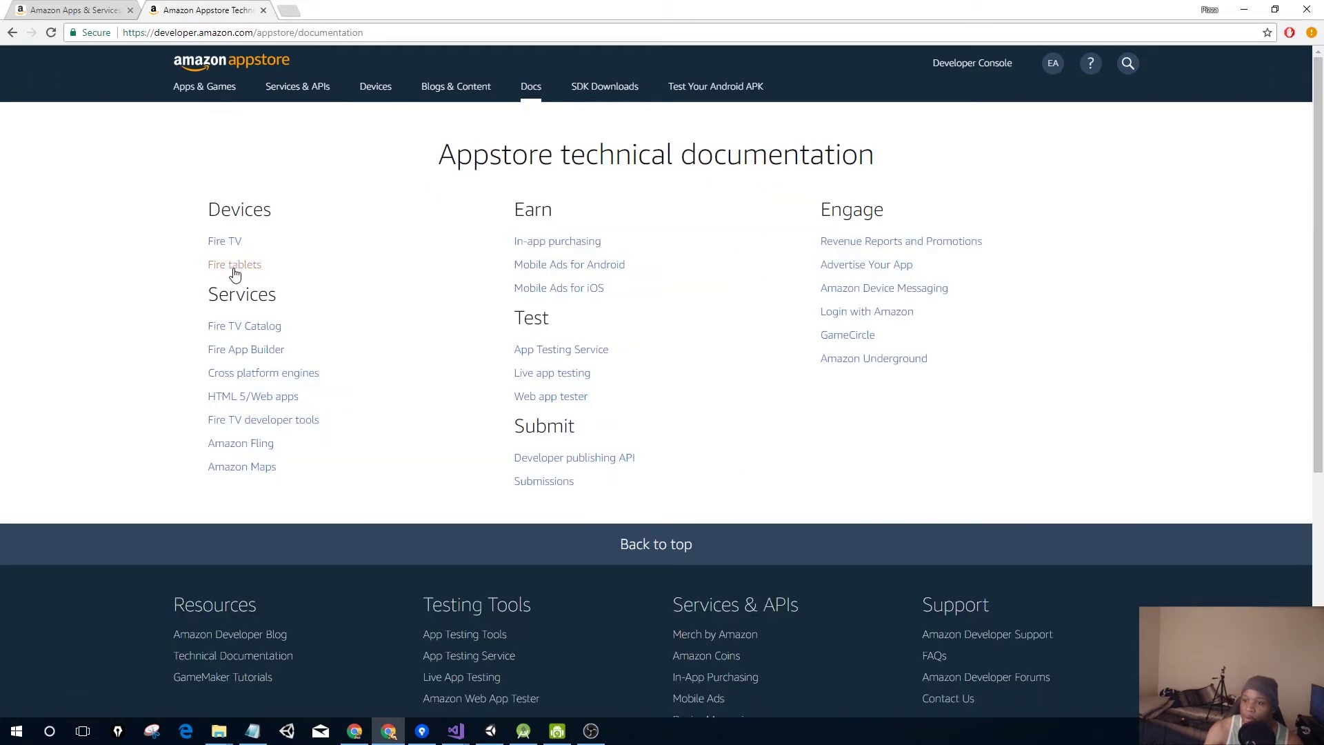
pyautogui.click(233, 243)
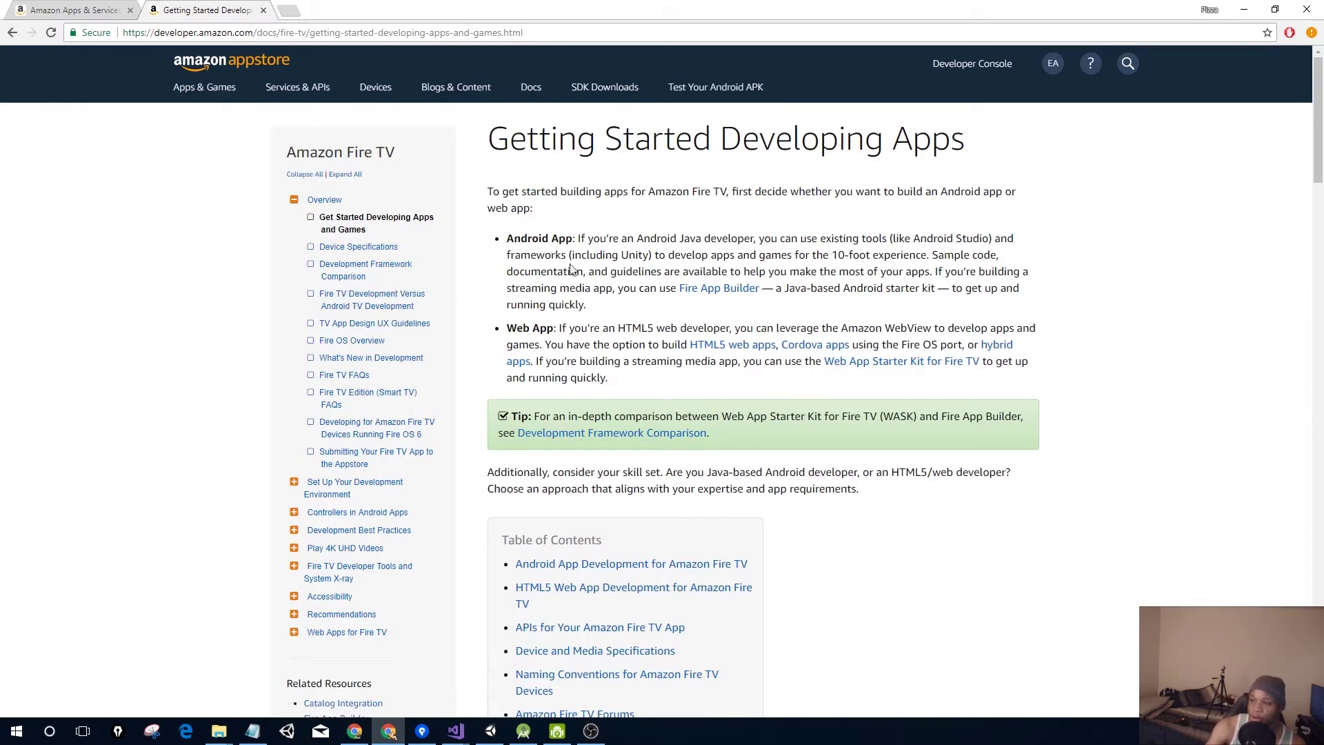
pyautogui.moveTo(587, 306); pyautogui.dragTo(590, 233)
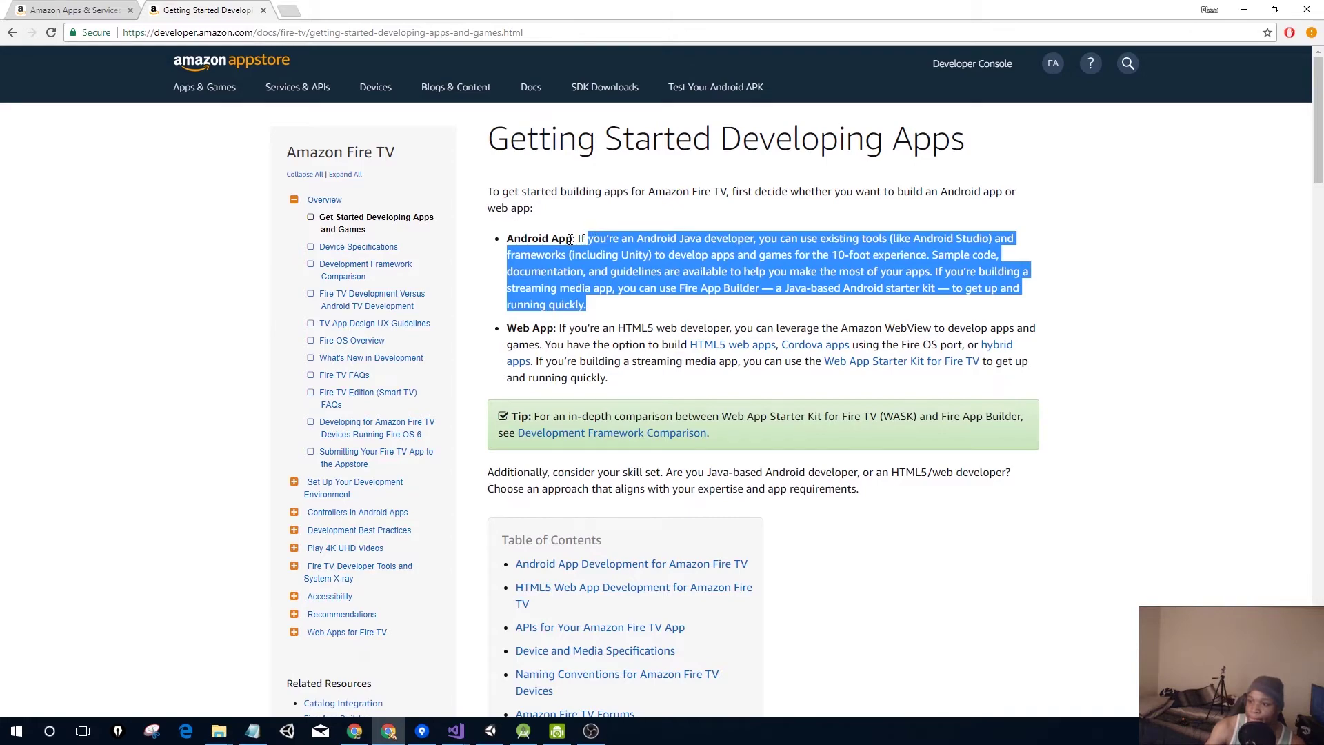
pyautogui.scroll(-5, 577, 245)
pyautogui.scroll(5, 565, 254)
pyautogui.click(561, 325)
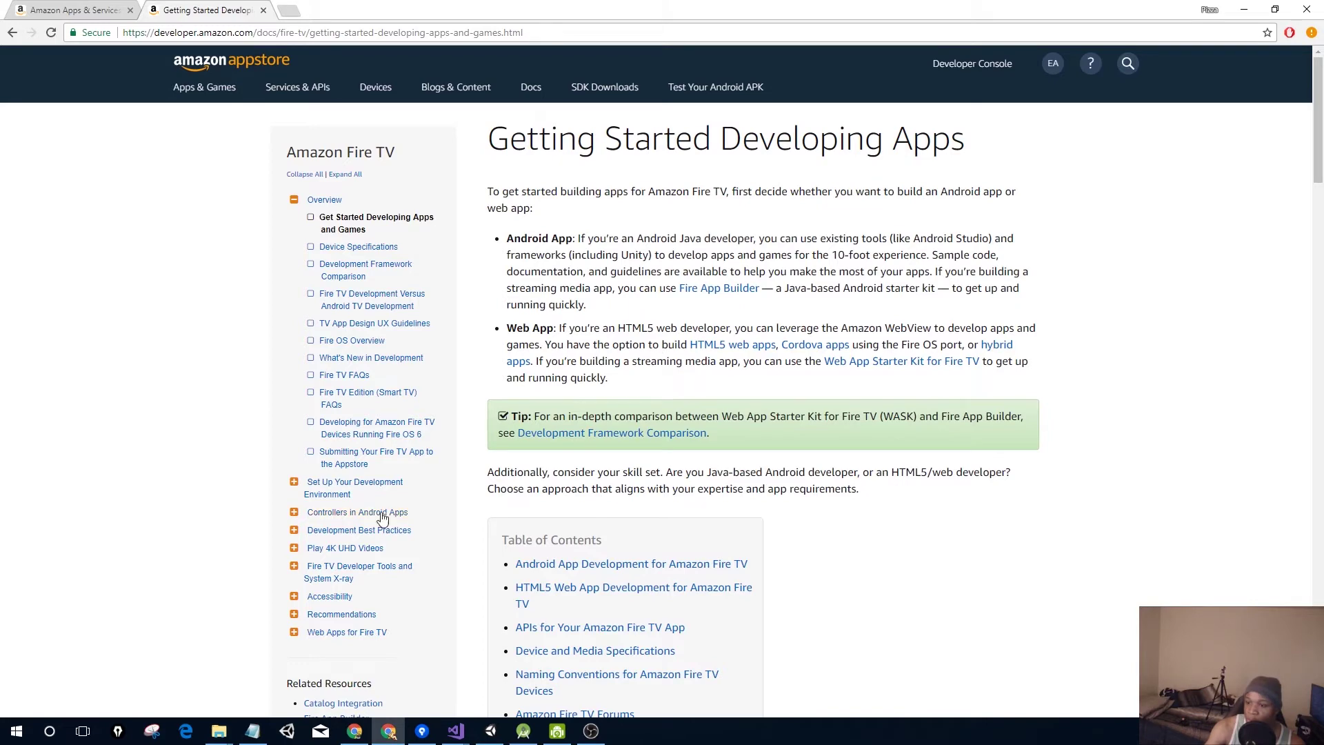
# Go to Set Up the JDK under Set Up Your Development Environment and open Java SE downloads in a new tab.
pyautogui.click(335, 491)
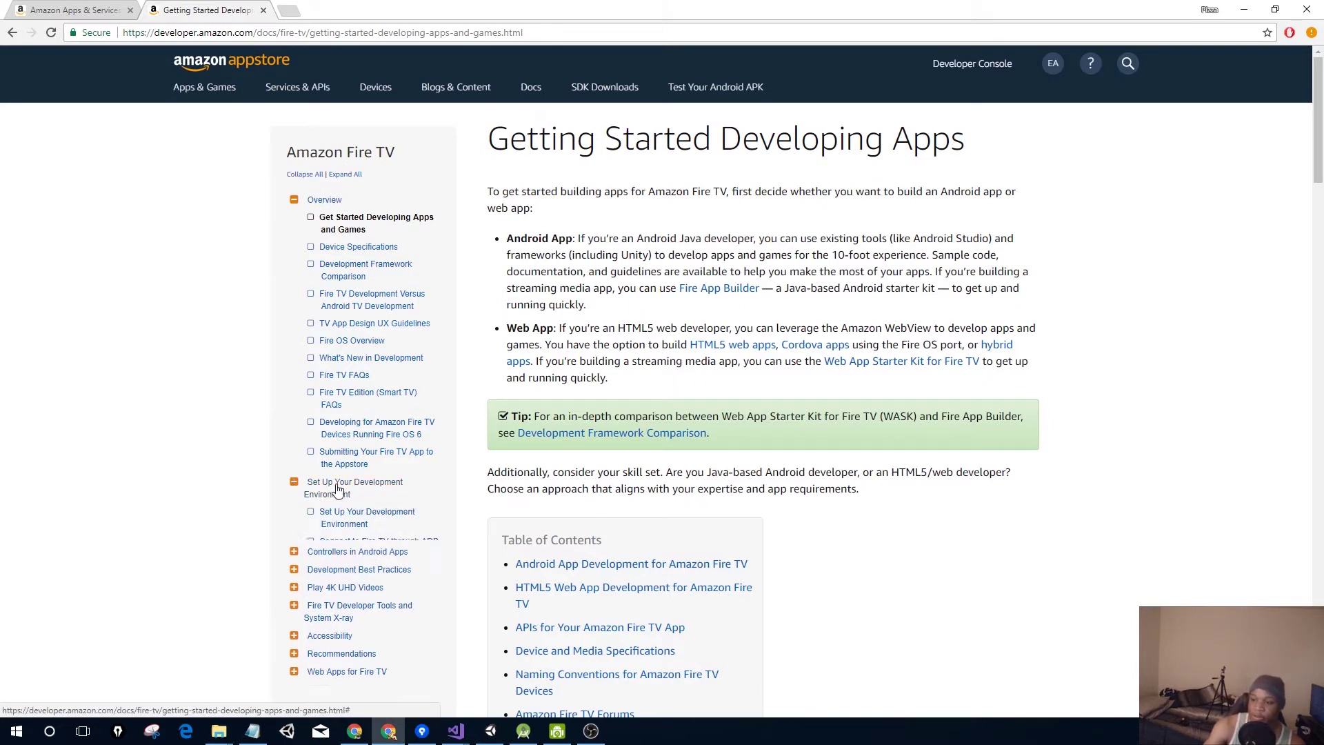
pyautogui.click(356, 522)
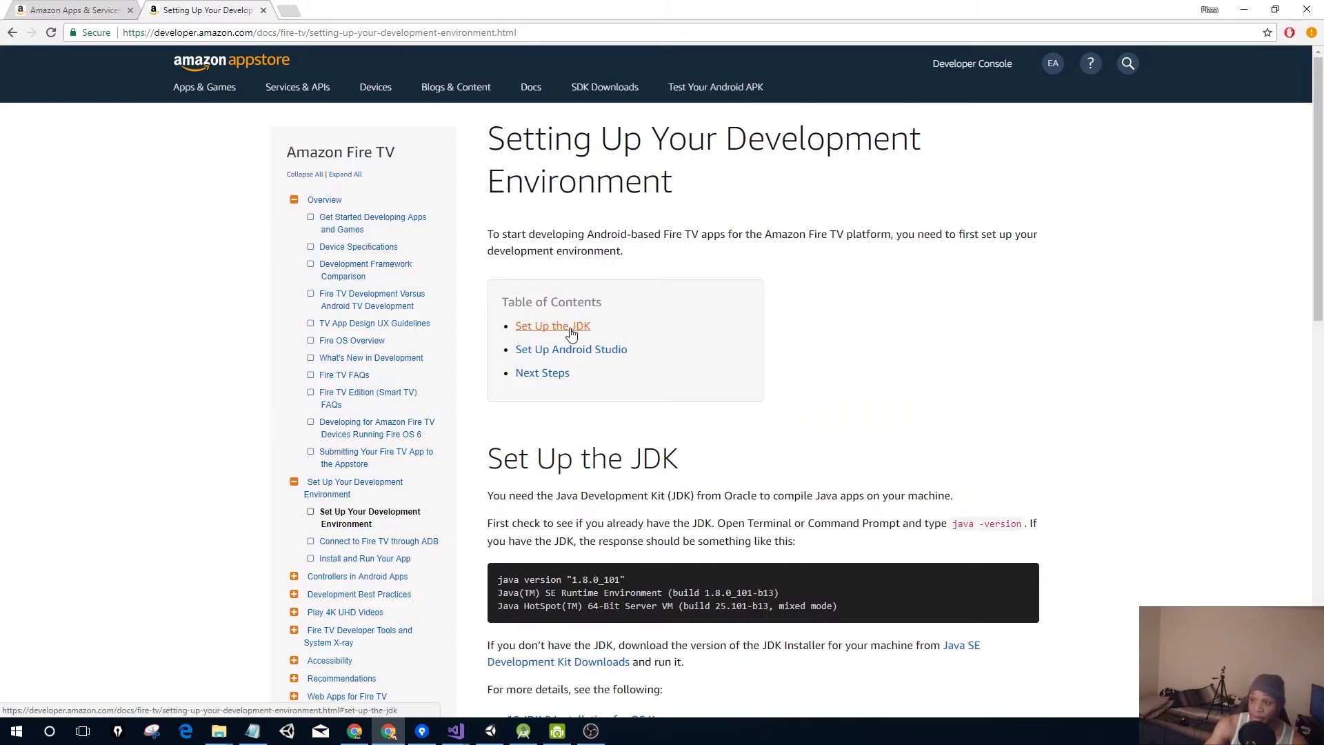
pyautogui.click(571, 334)
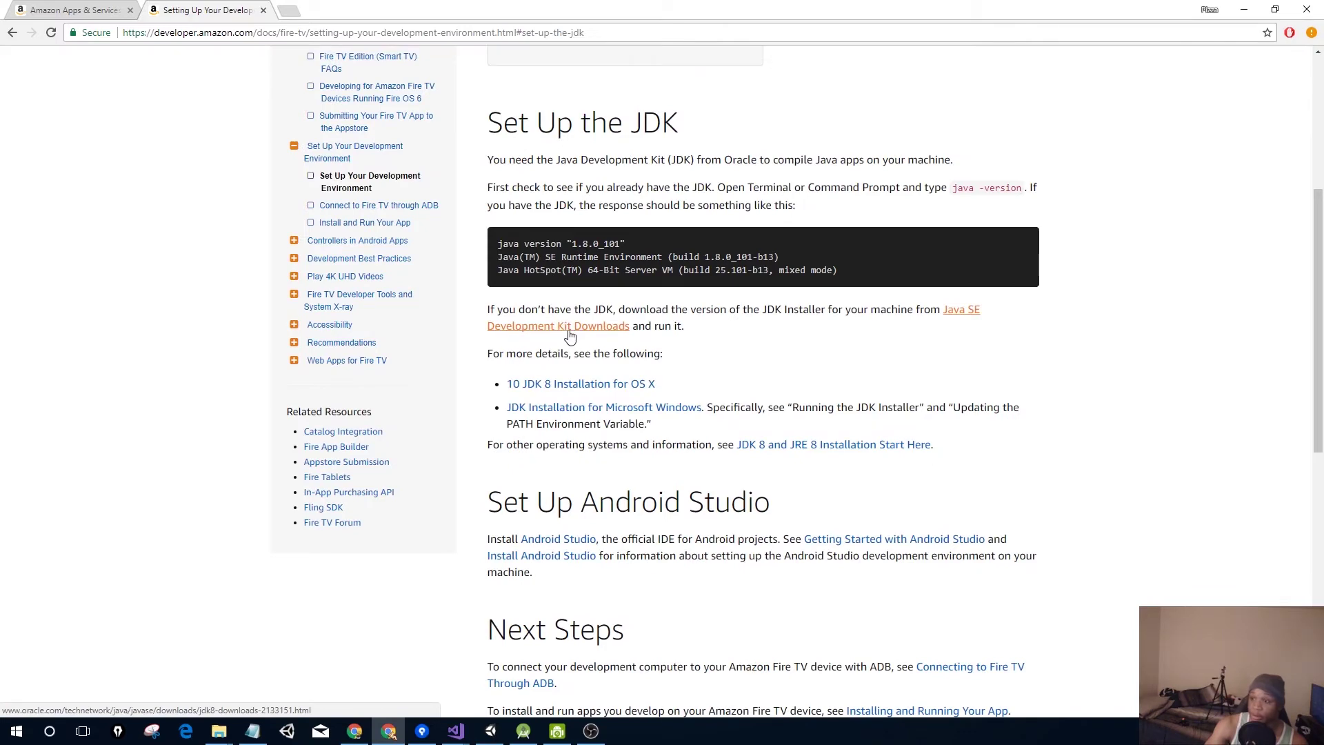
pyautogui.rightClick(570, 336)
pyautogui.click(643, 345)
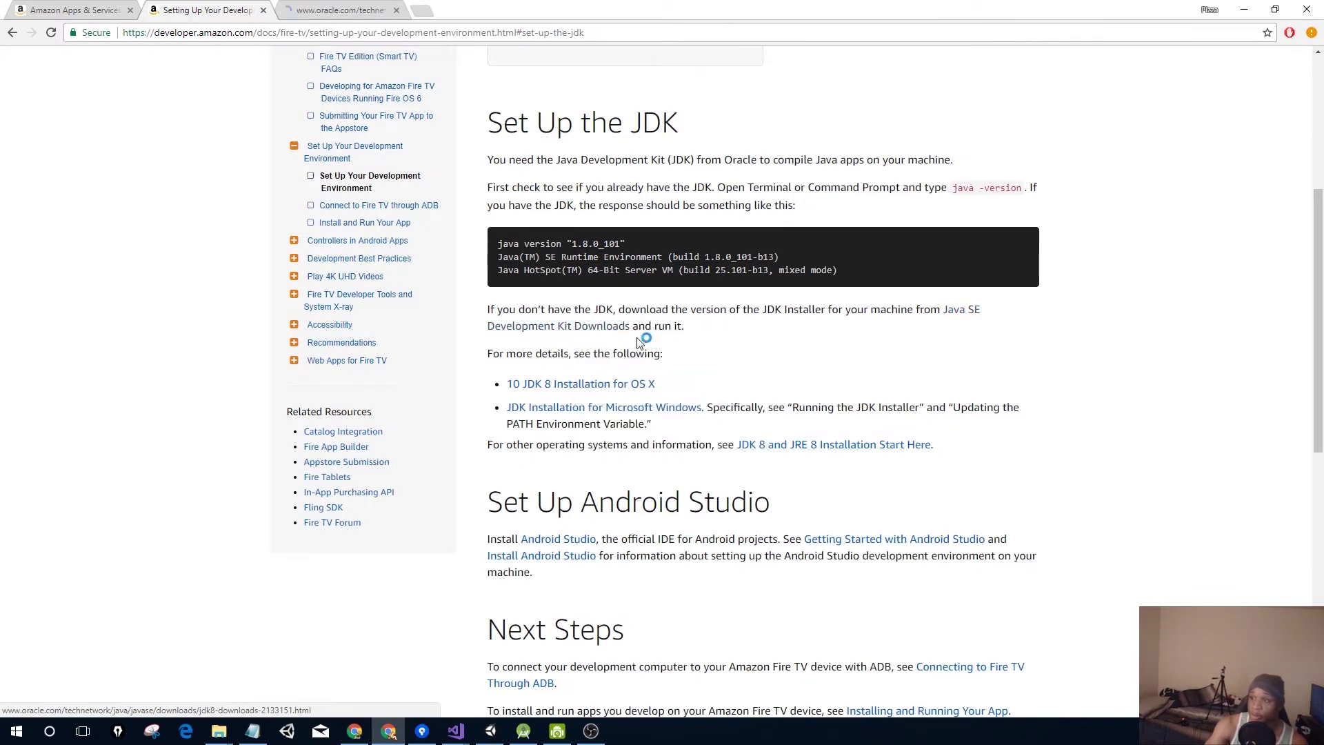
# Confirm on Oracle's Java downloads page that the latest JDK 8 release is 8u161, then close that tab.
pyautogui.click(343, 8)
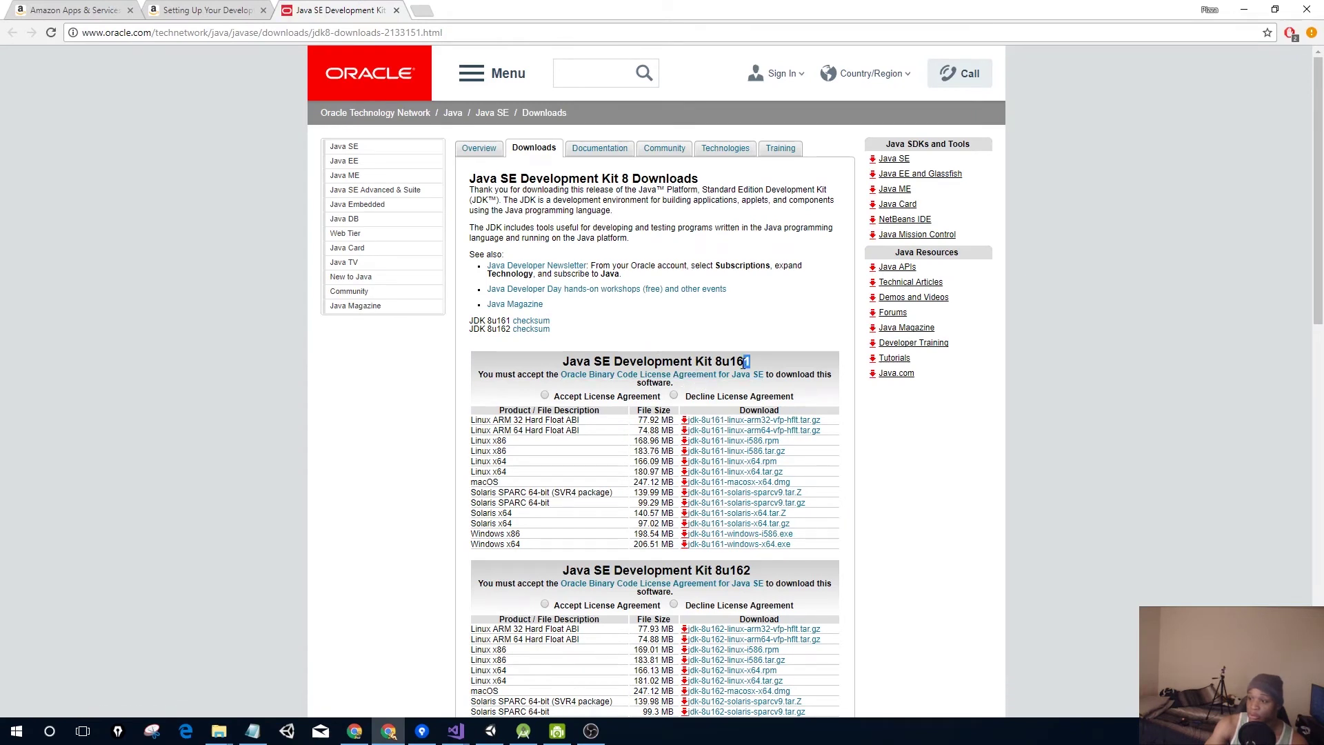
pyautogui.moveTo(747, 362); pyautogui.dragTo(721, 362)
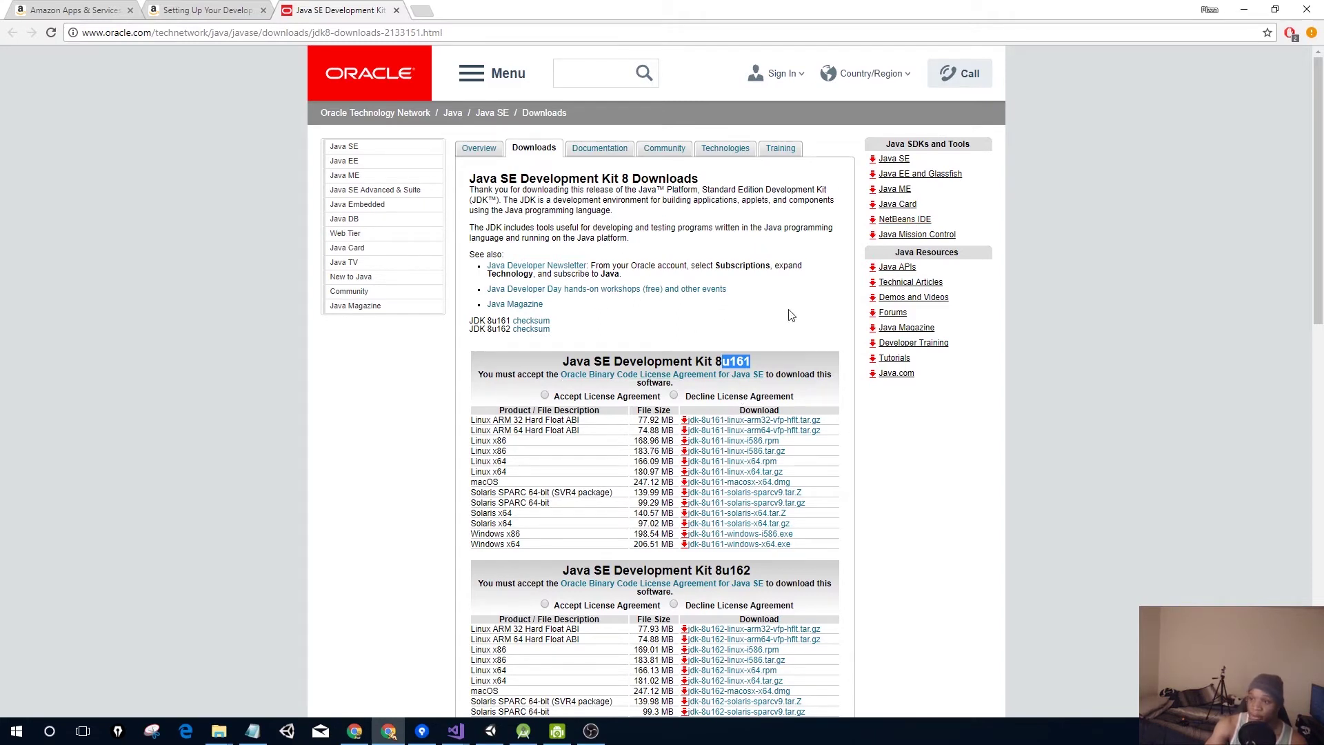
pyautogui.click(396, 11)
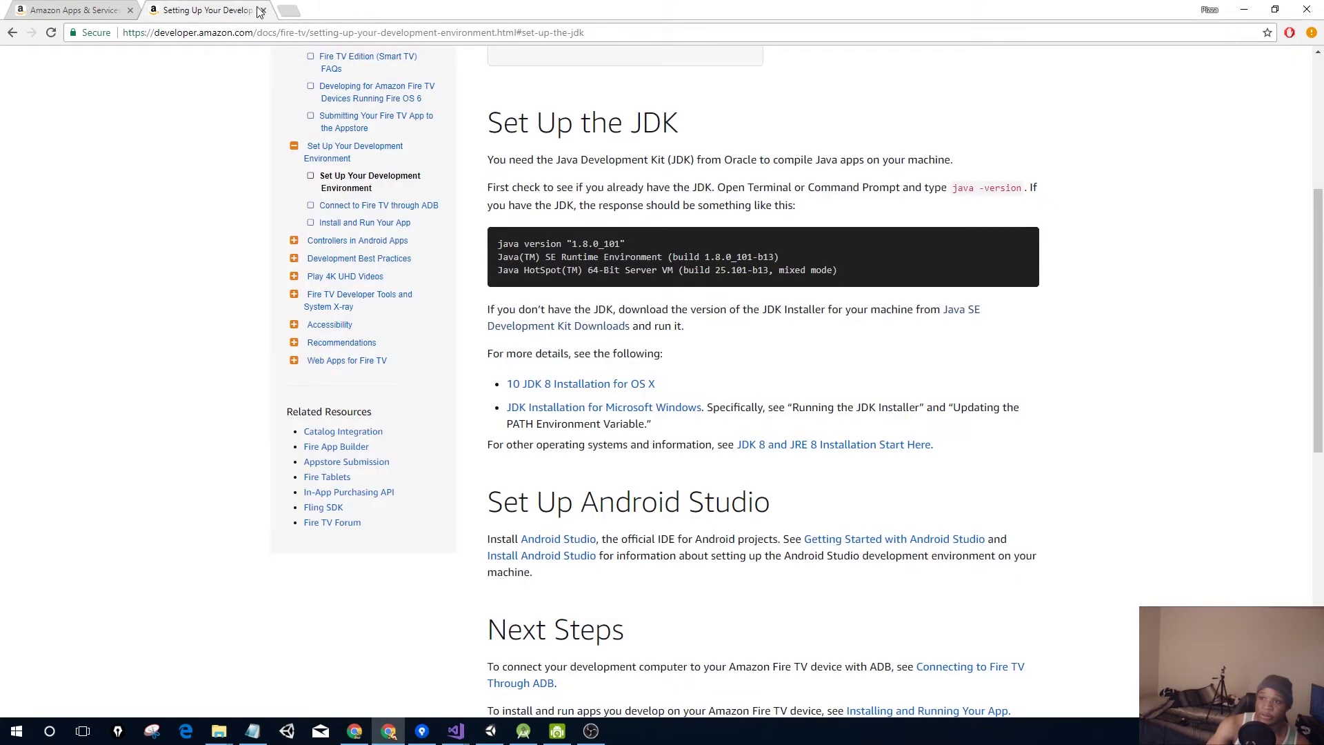
# Go back to the Fire TV setup guide and open the Connecting to Fire TV Through ADB page.
pyautogui.scroll(-5, 573, 374)
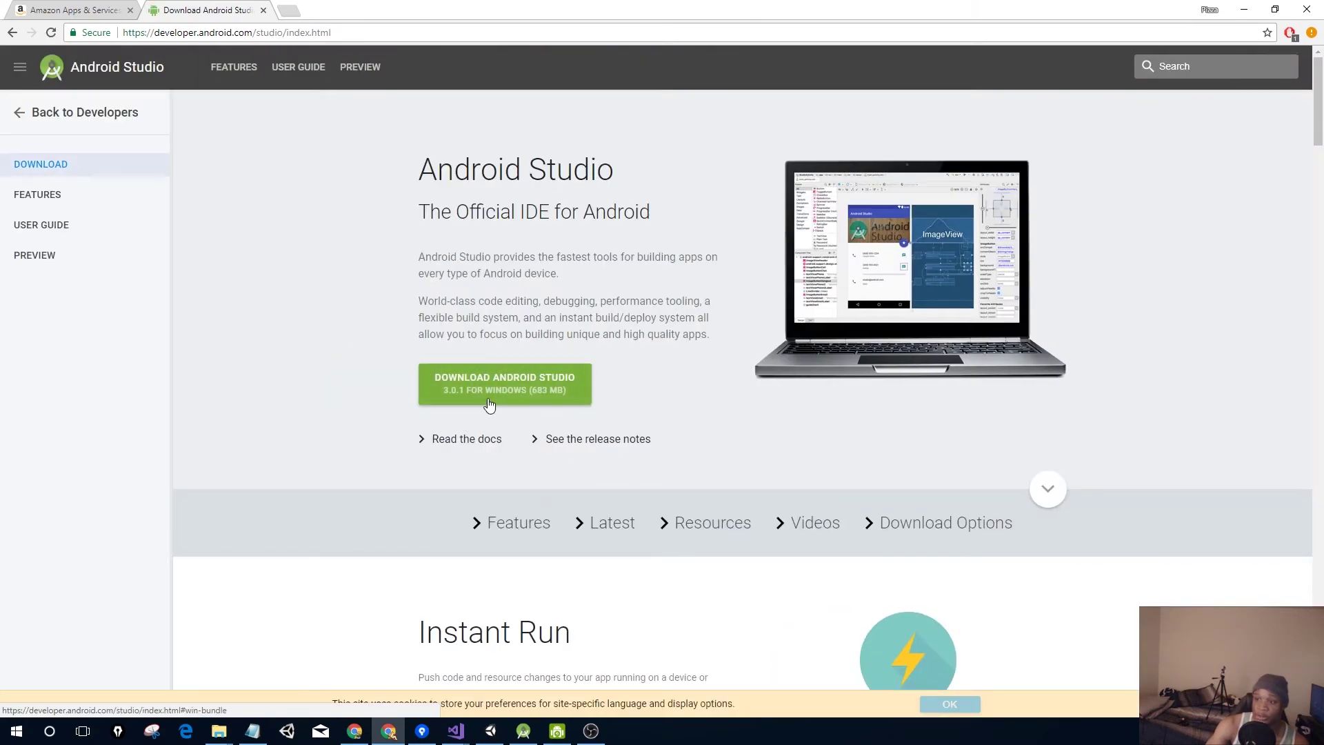
pyautogui.click(13, 33)
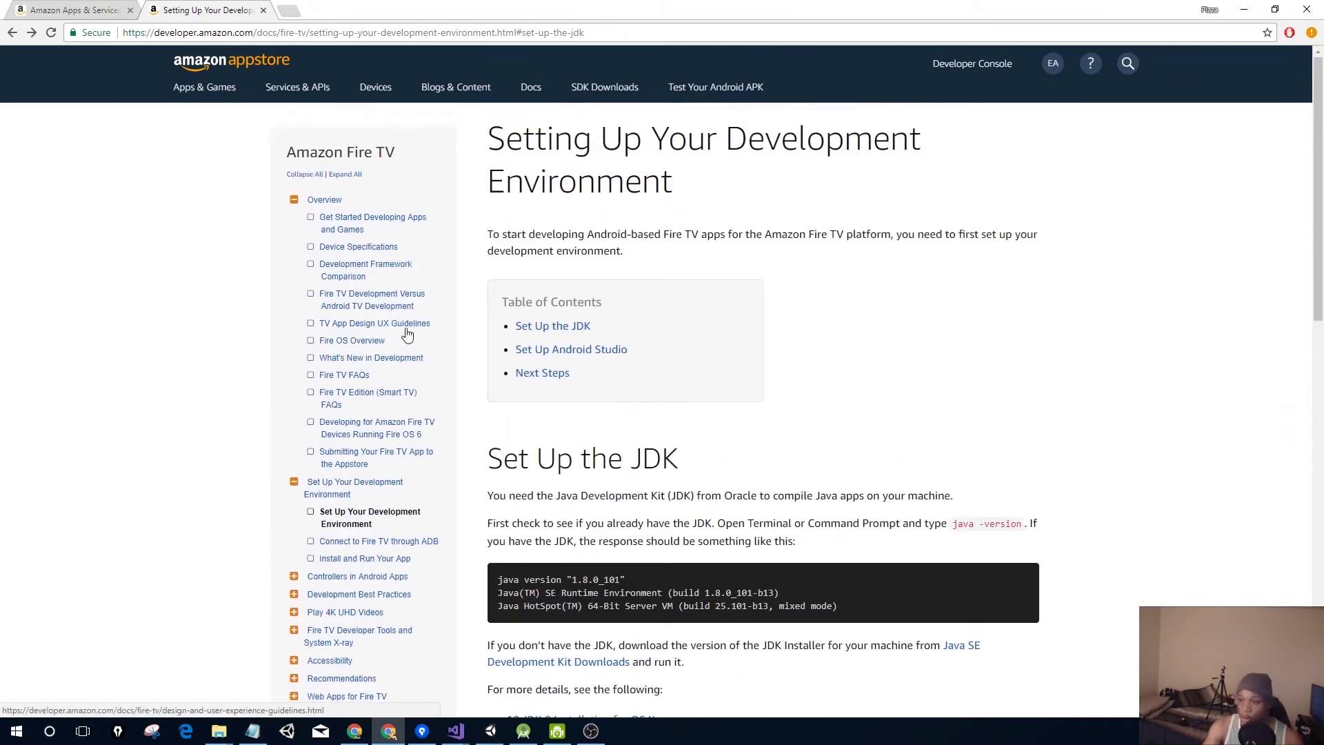
pyautogui.scroll(-1, 392, 429)
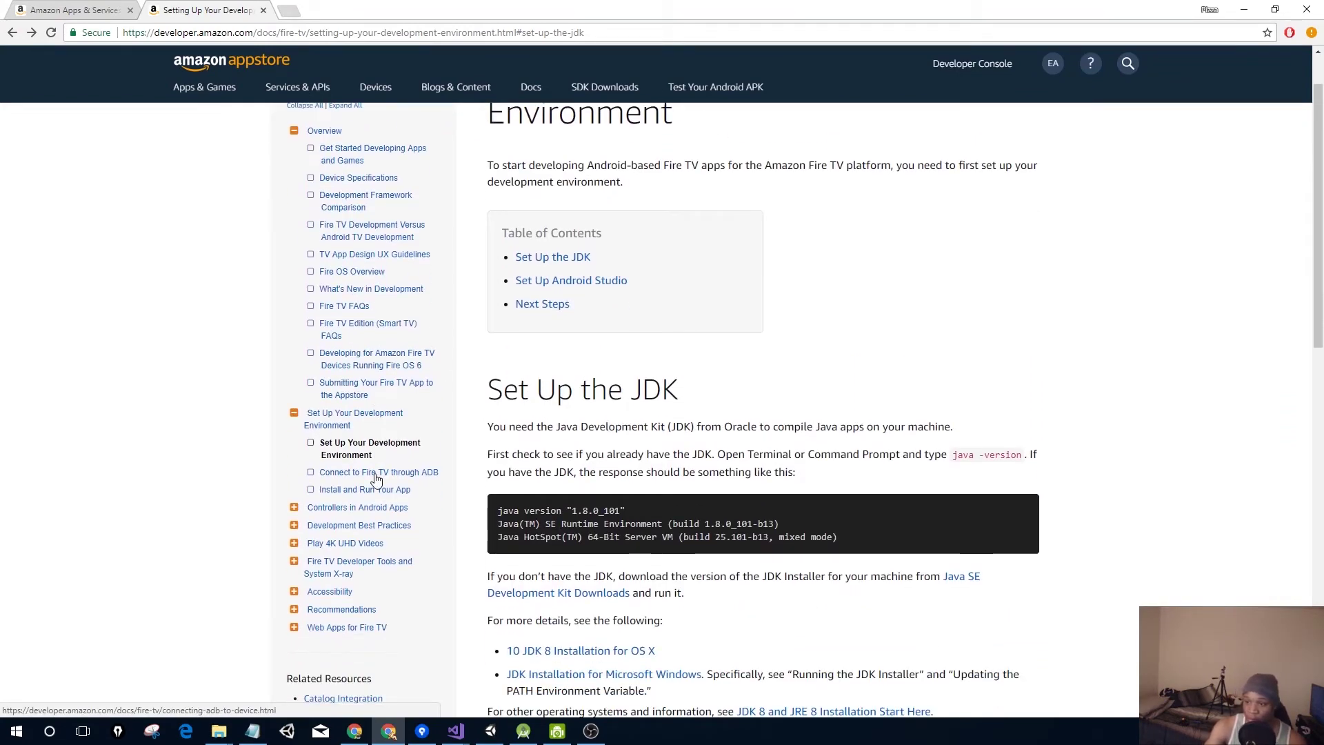
pyautogui.click(377, 475)
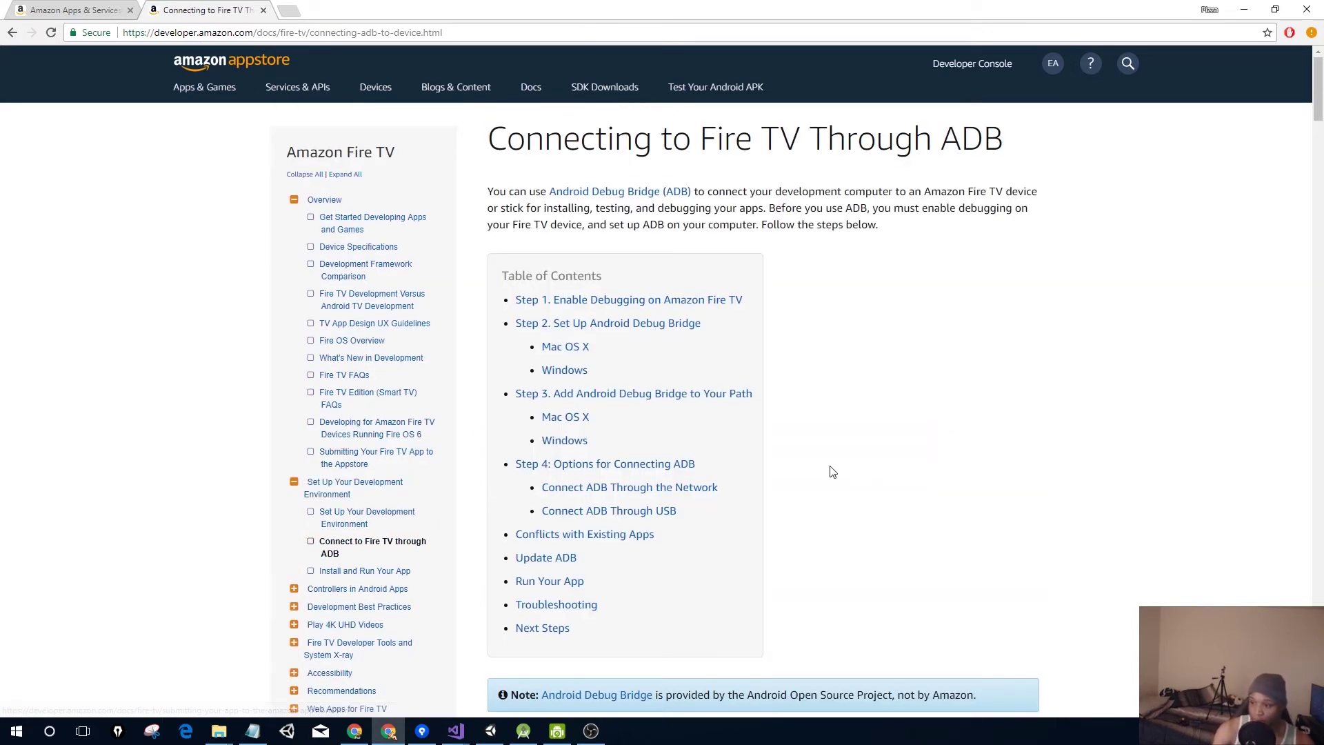
# Scroll to the Windows steps for adding ADB to the PATH, then switch to the Unity editor.
pyautogui.scroll(-8, 804, 458)
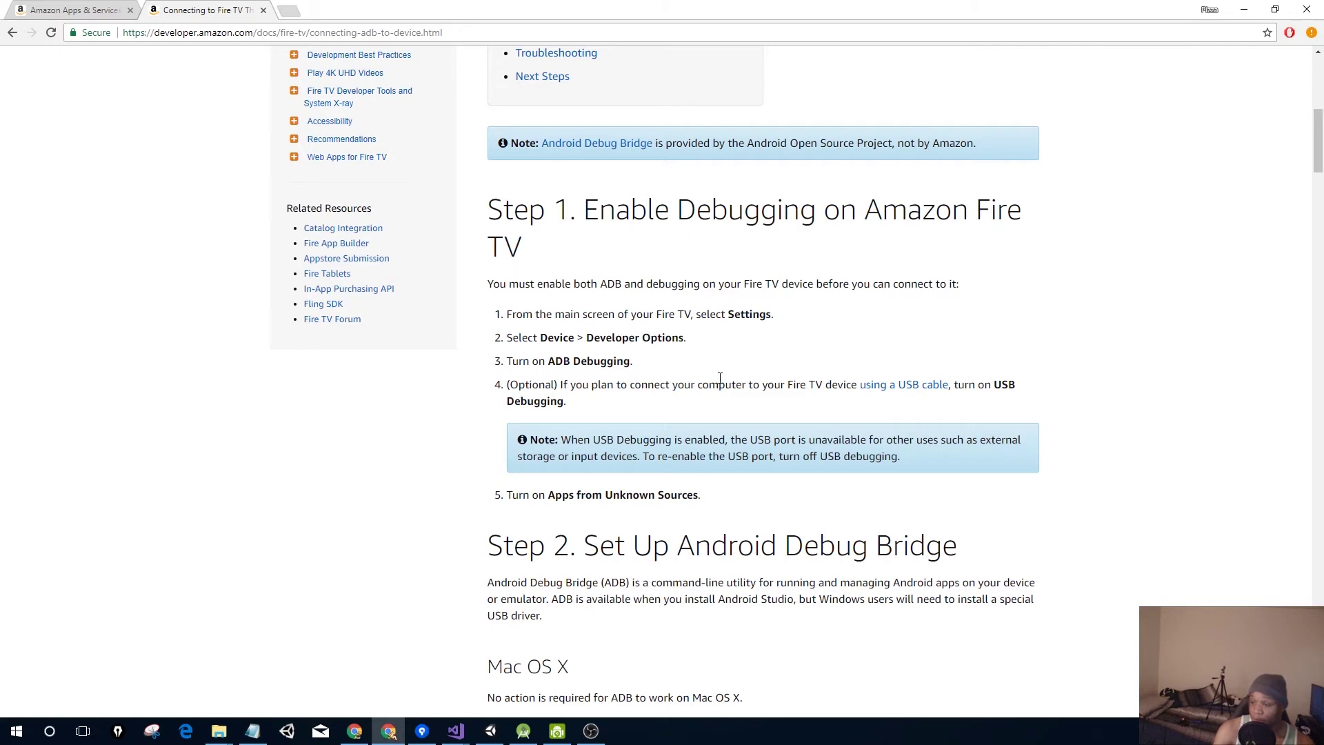
pyautogui.scroll(-4, 720, 378)
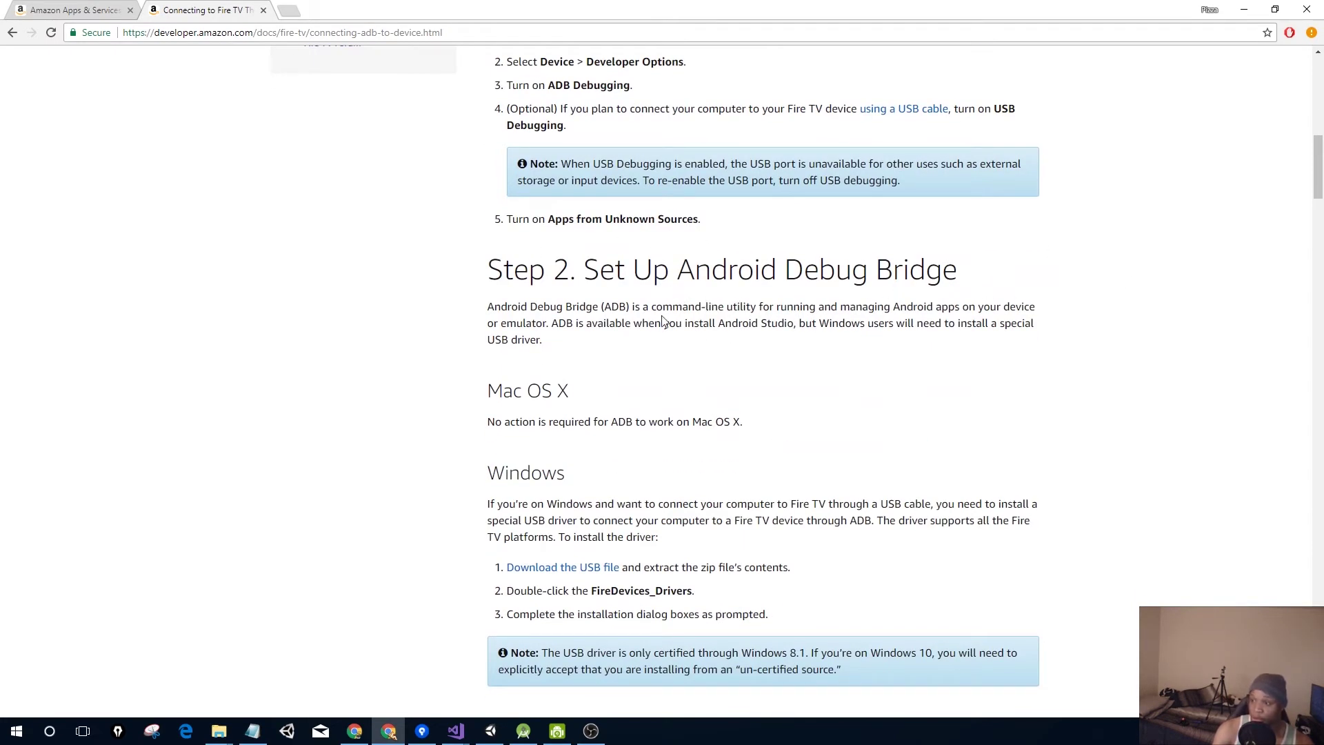
pyautogui.scroll(-2, 656, 338)
pyautogui.scroll(-1, 585, 398)
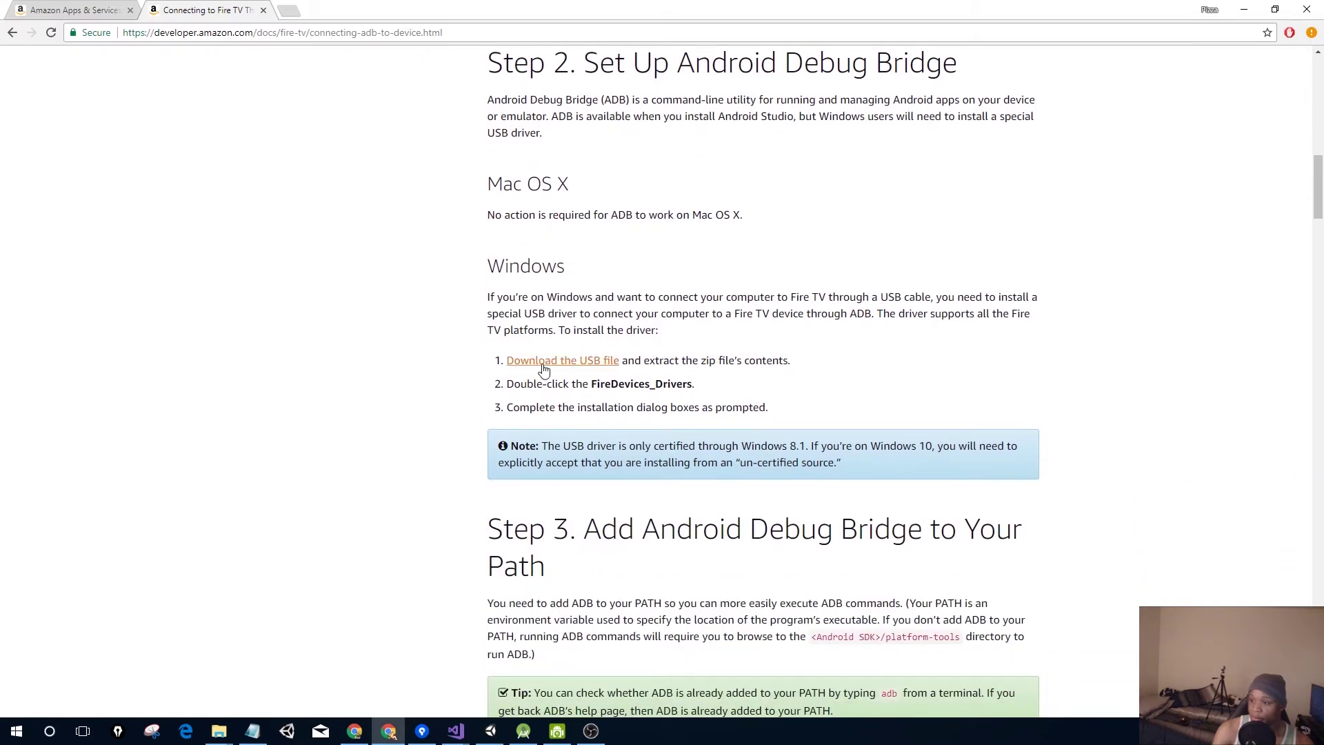
pyautogui.scroll(-1, 621, 369)
pyautogui.scroll(-5, 688, 376)
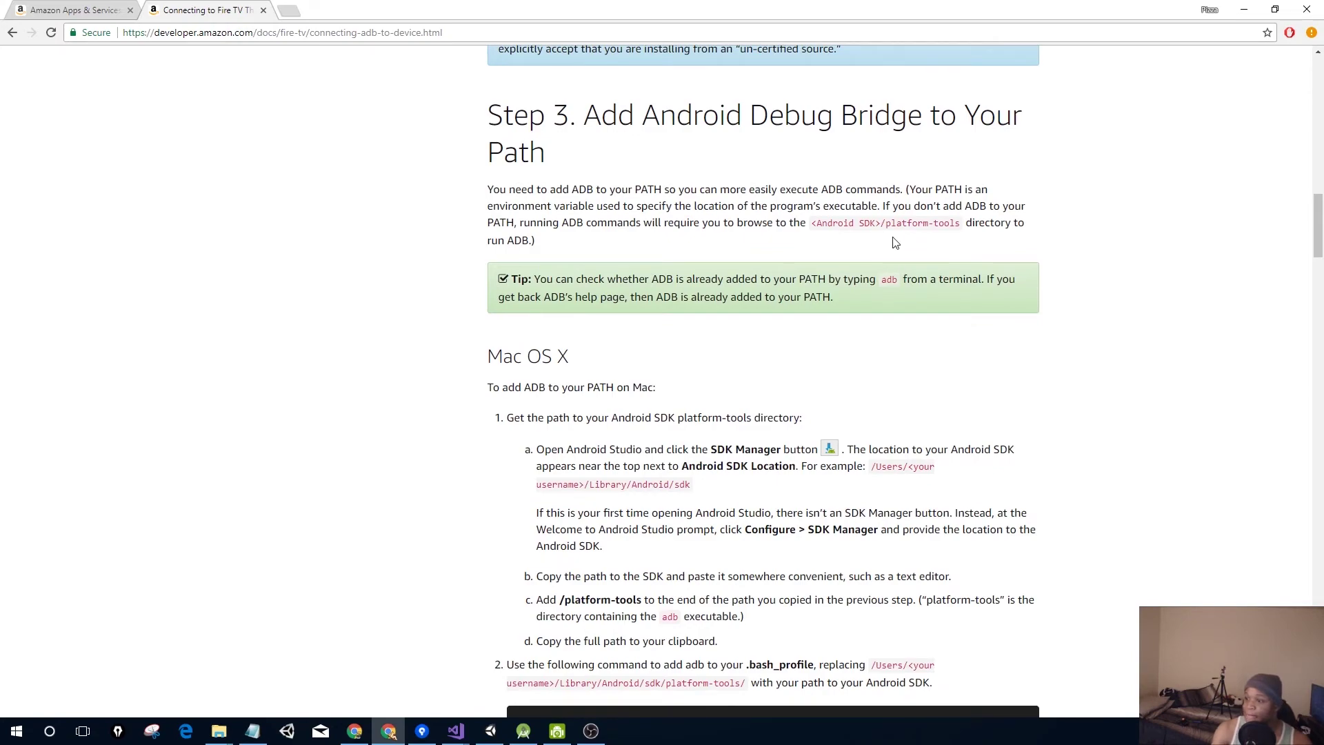
pyautogui.scroll(-12, 895, 242)
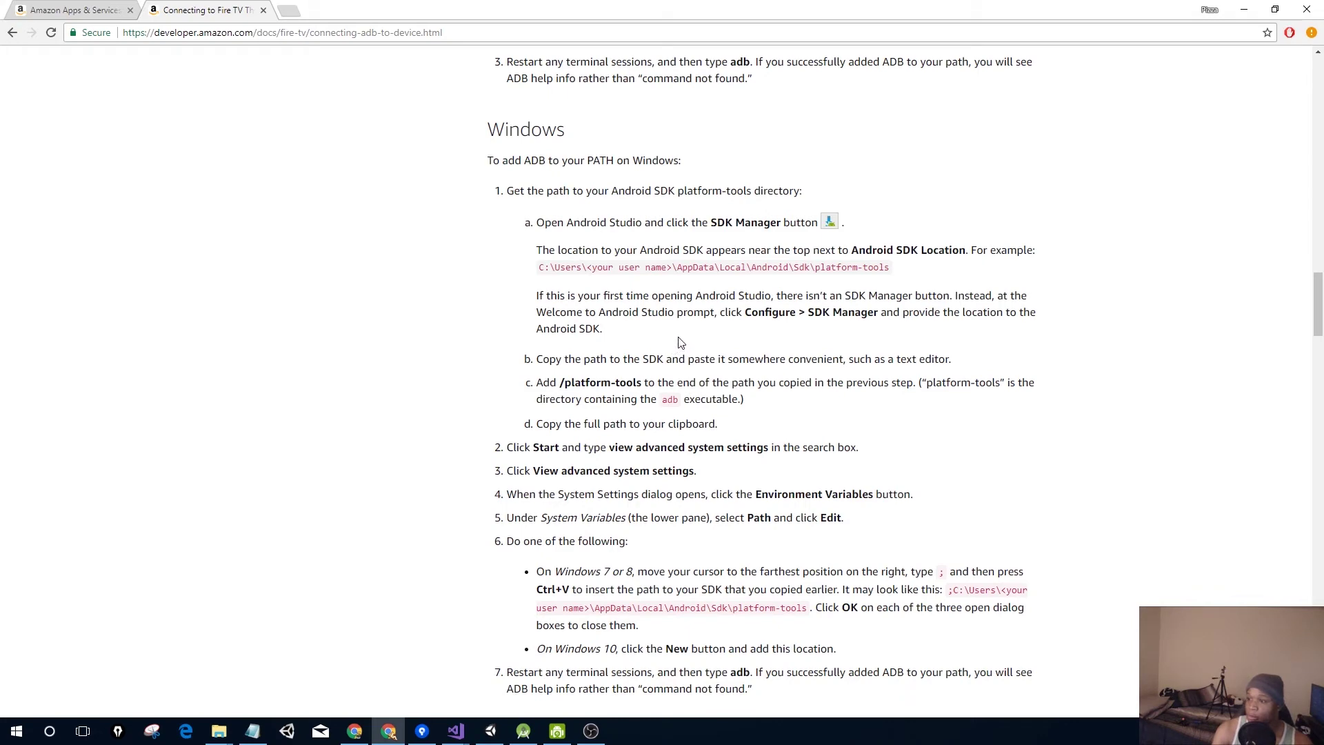
pyautogui.hotkey('alt', 'Tab')
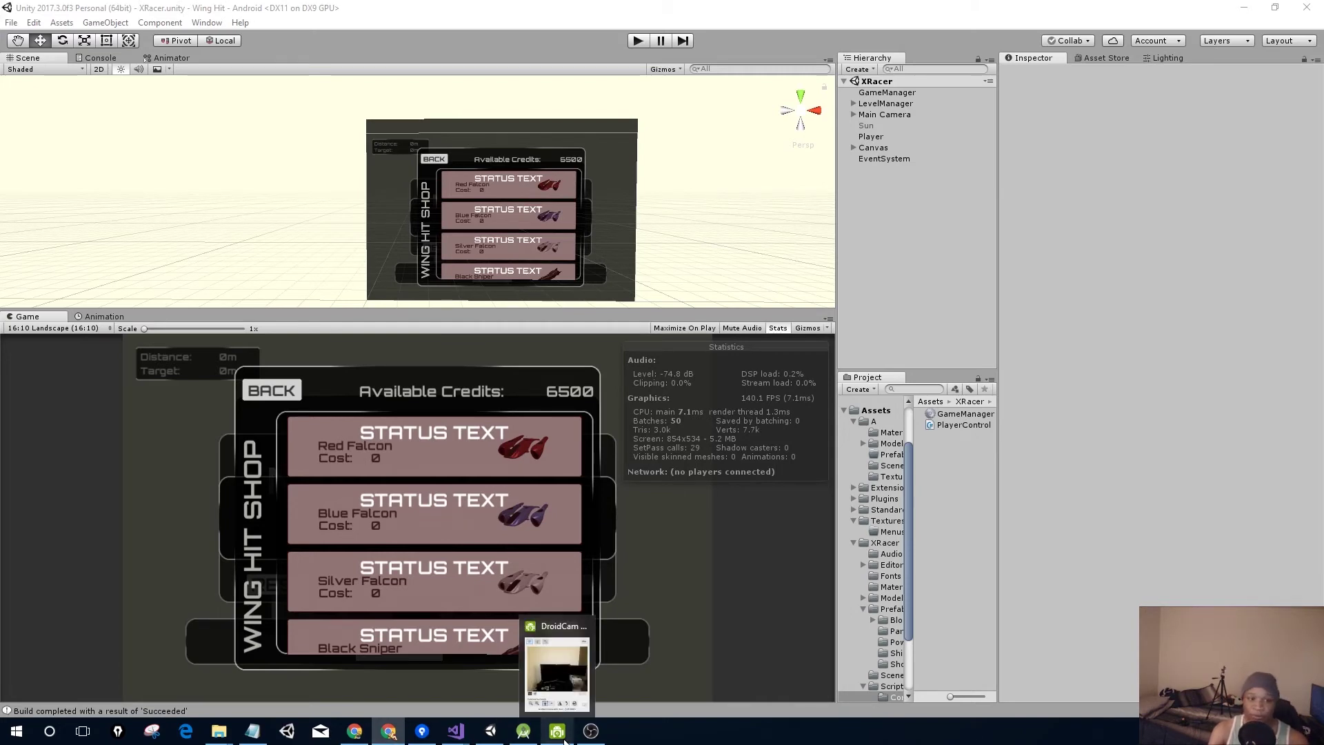
# Copy the Android SDK location path from Android Studio's SDK Manager settings, then bring up a blank Notepad.
pyautogui.click(524, 731)
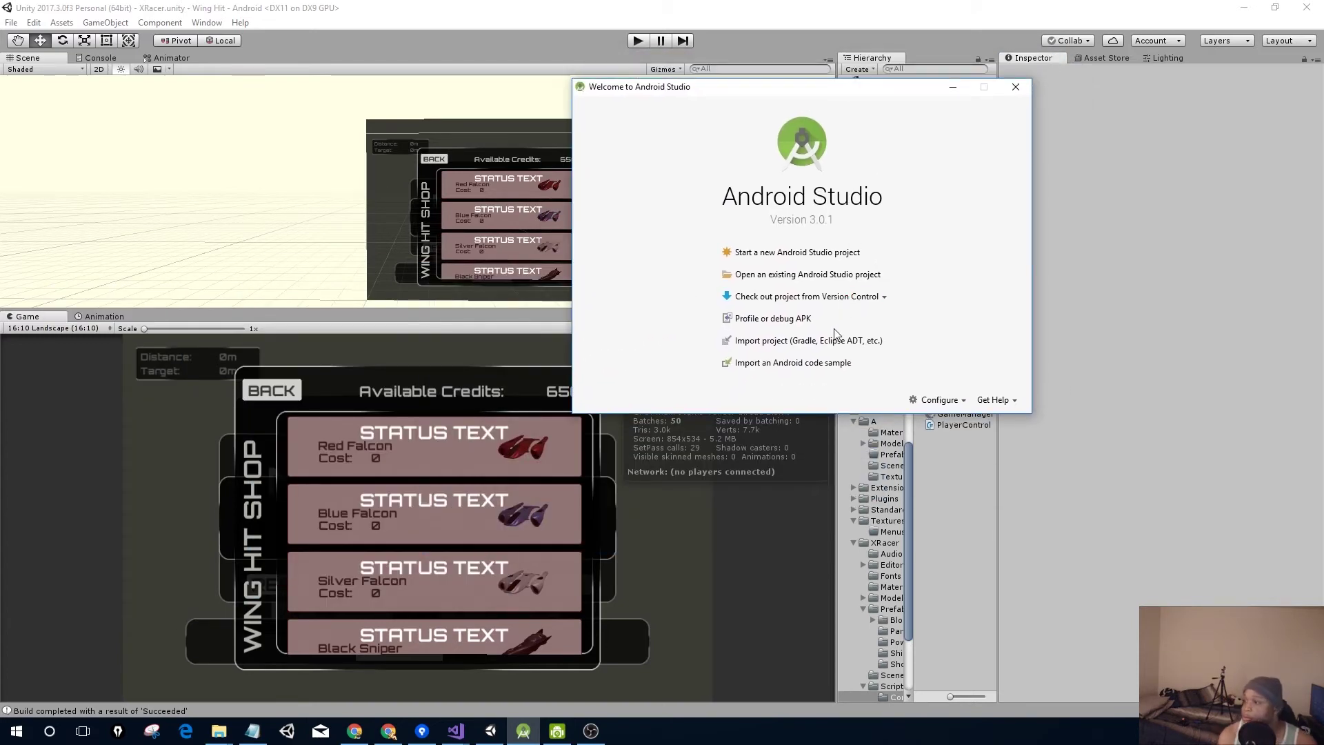
pyautogui.click(947, 404)
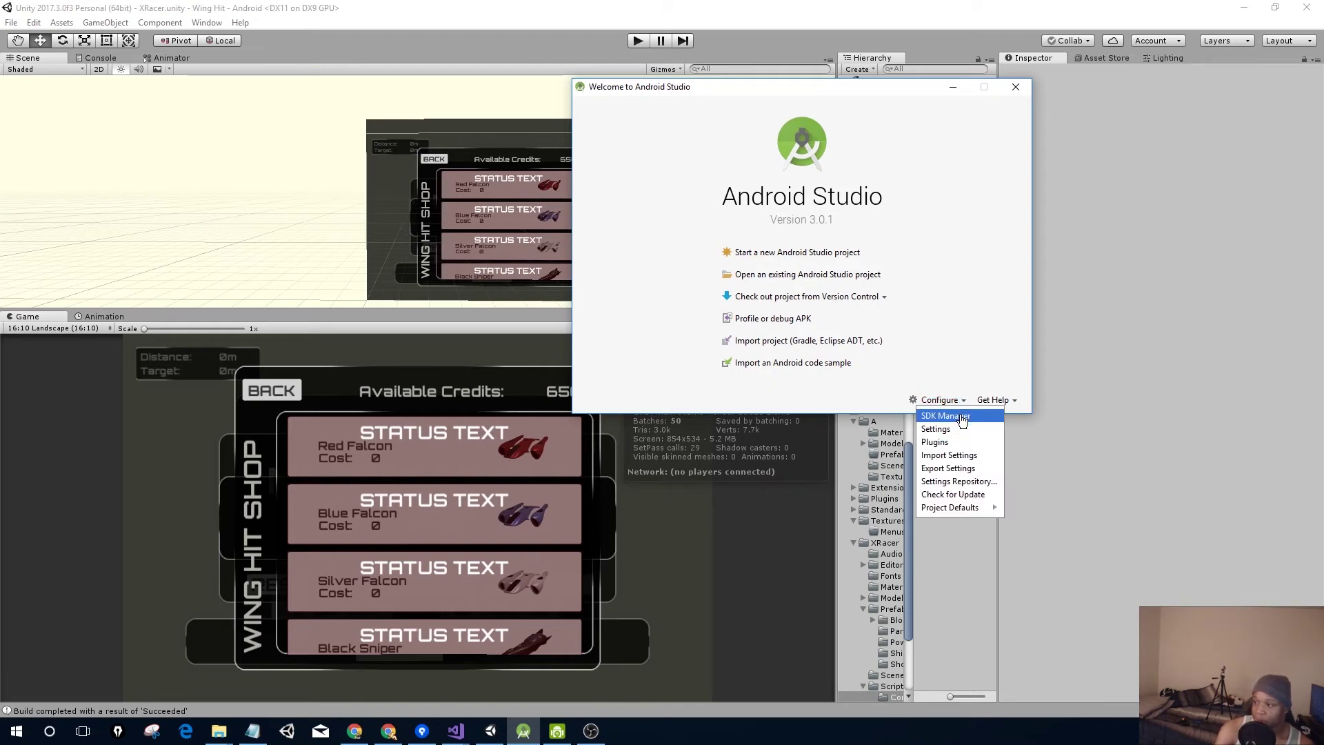
pyautogui.click(963, 417)
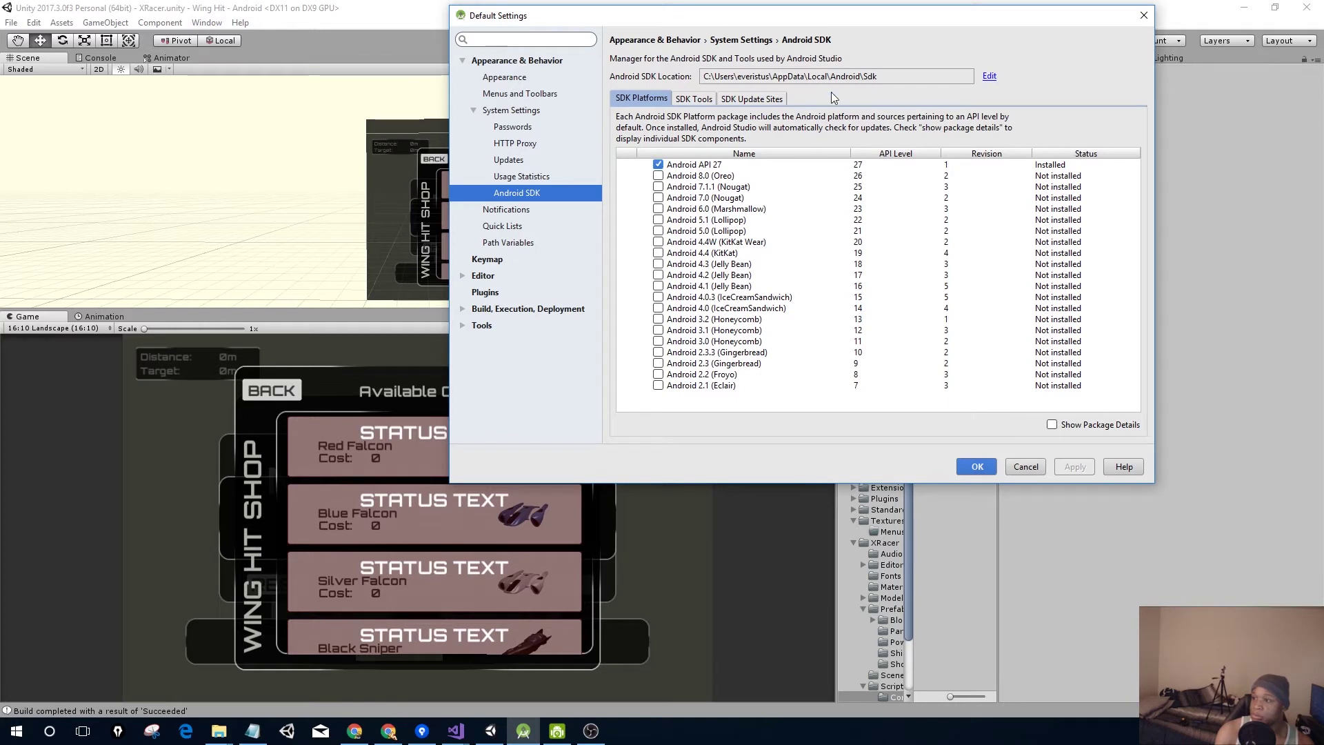
pyautogui.moveTo(887, 78); pyautogui.dragTo(850, 78)
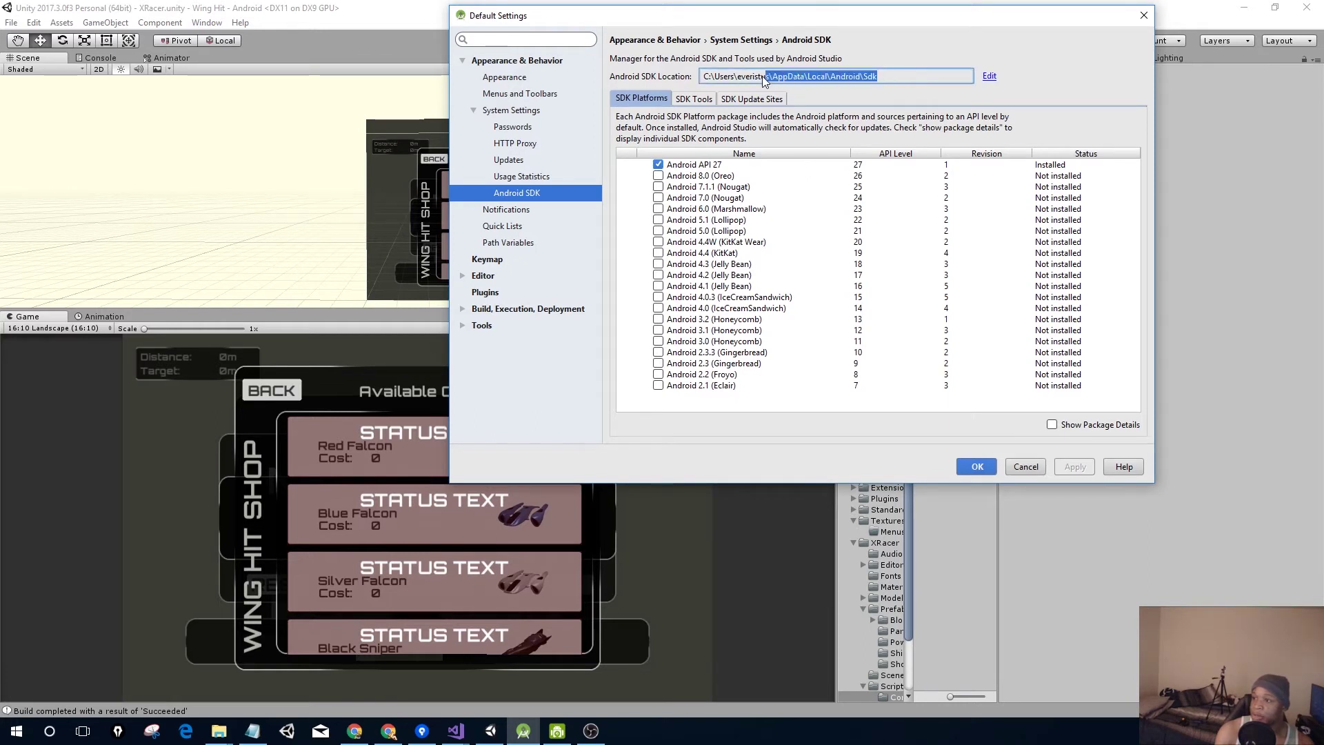
pyautogui.moveTo(762, 78); pyautogui.dragTo(690, 78)
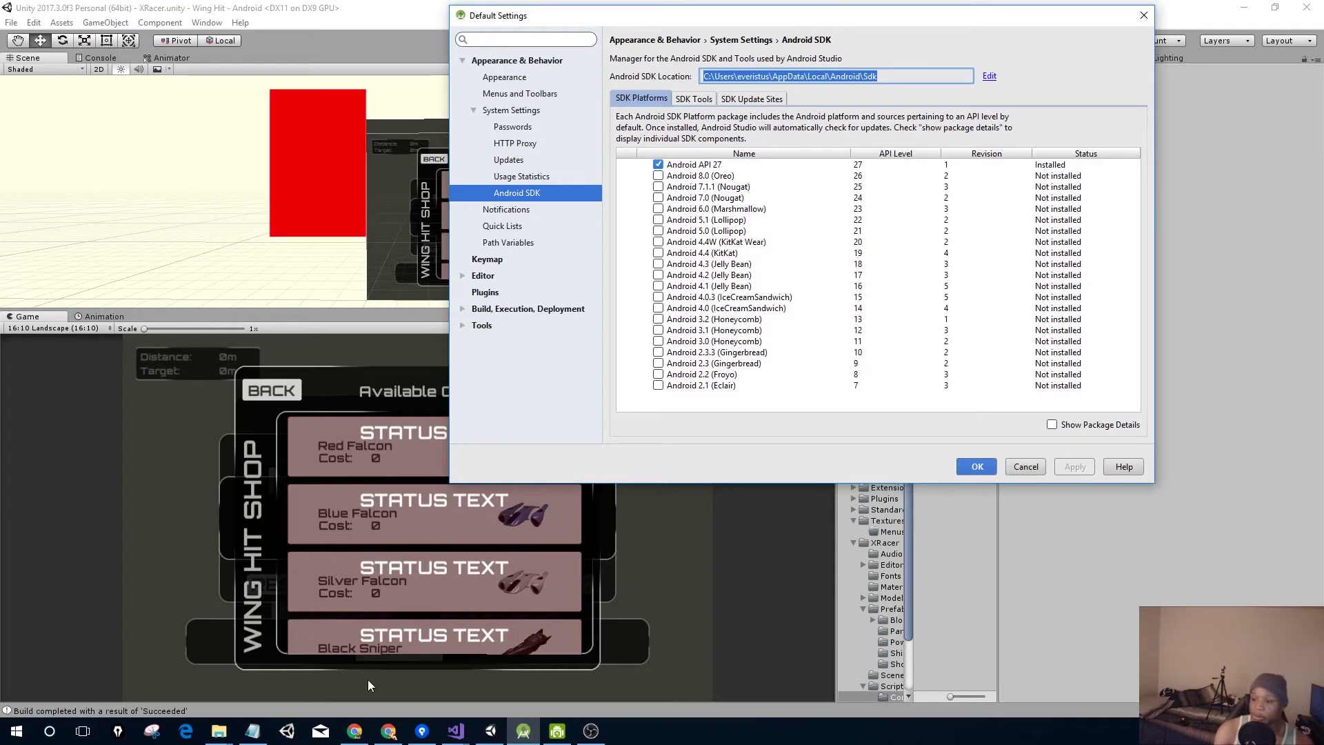
pyautogui.click(249, 734)
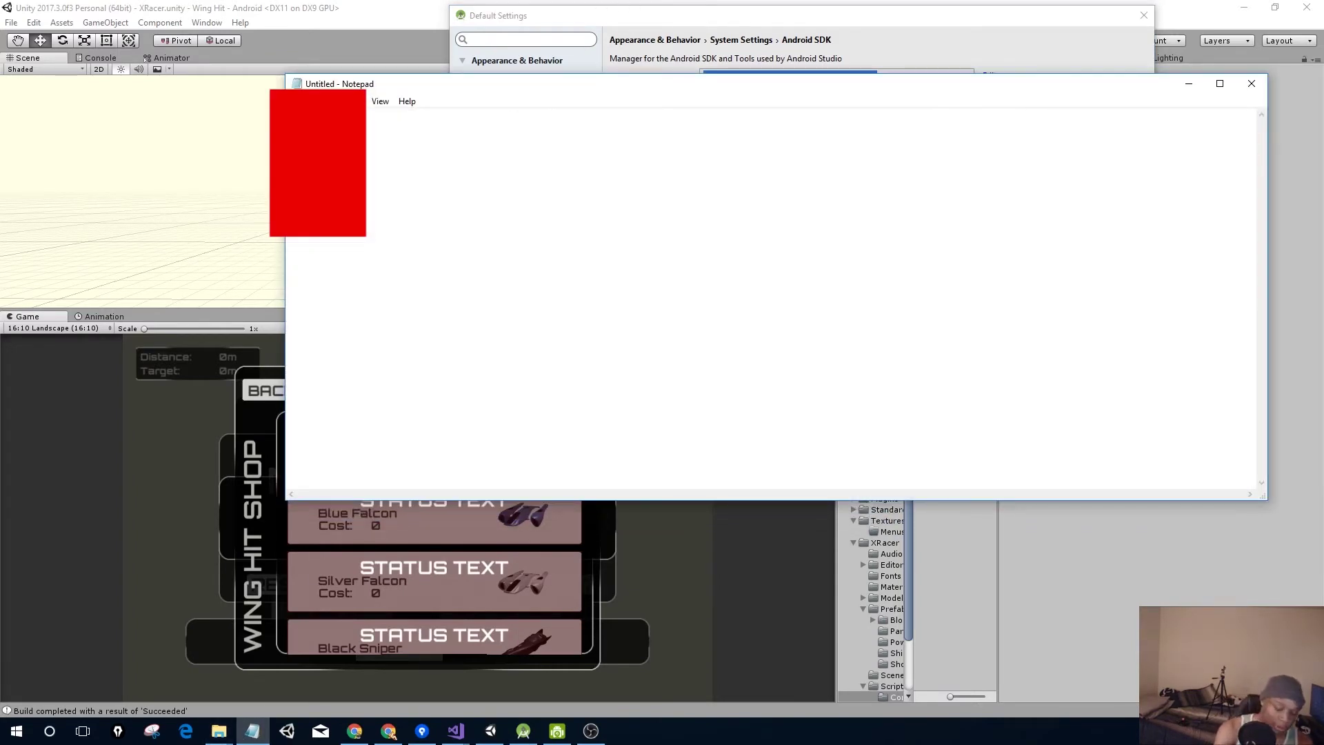
# Paste the SDK path into Notepad, append \platform-tools, and select the whole line to copy.
pyautogui.hotkey('ctrl', 'v')
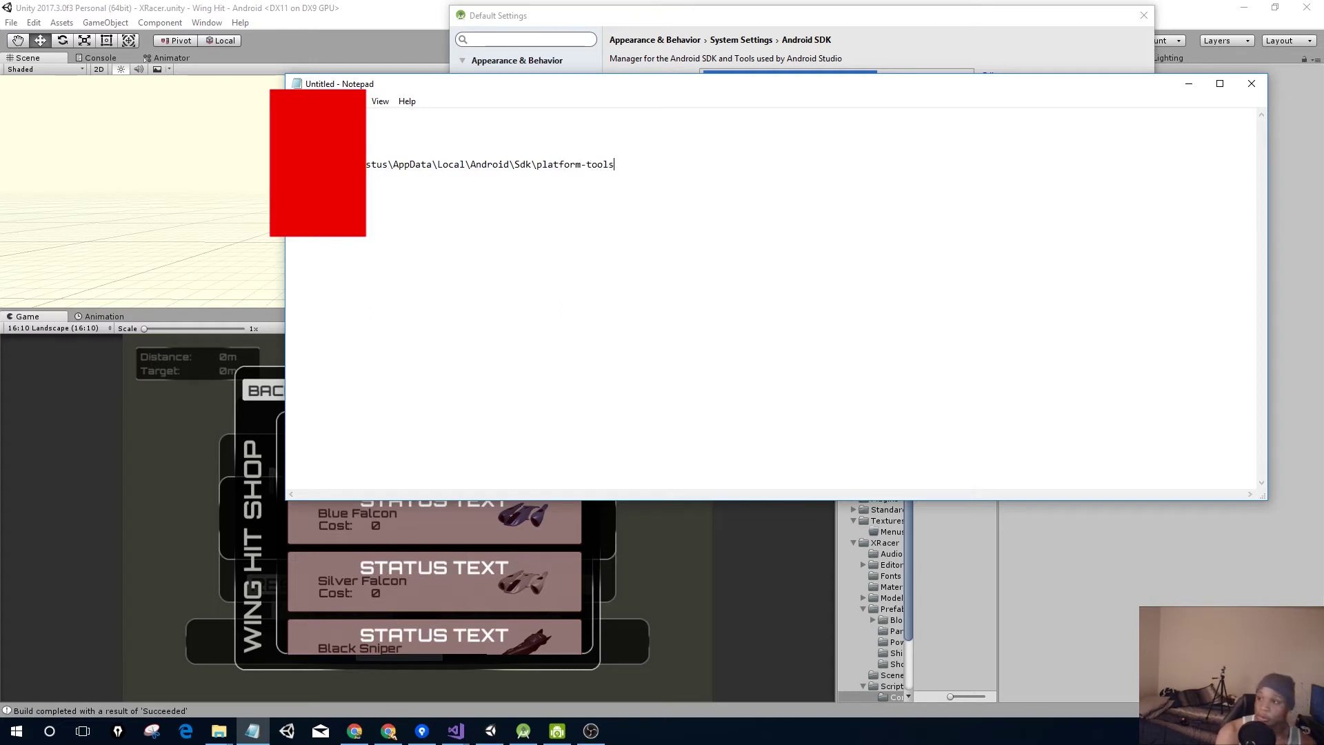
pyautogui.hotkey('ctrl', 'a')
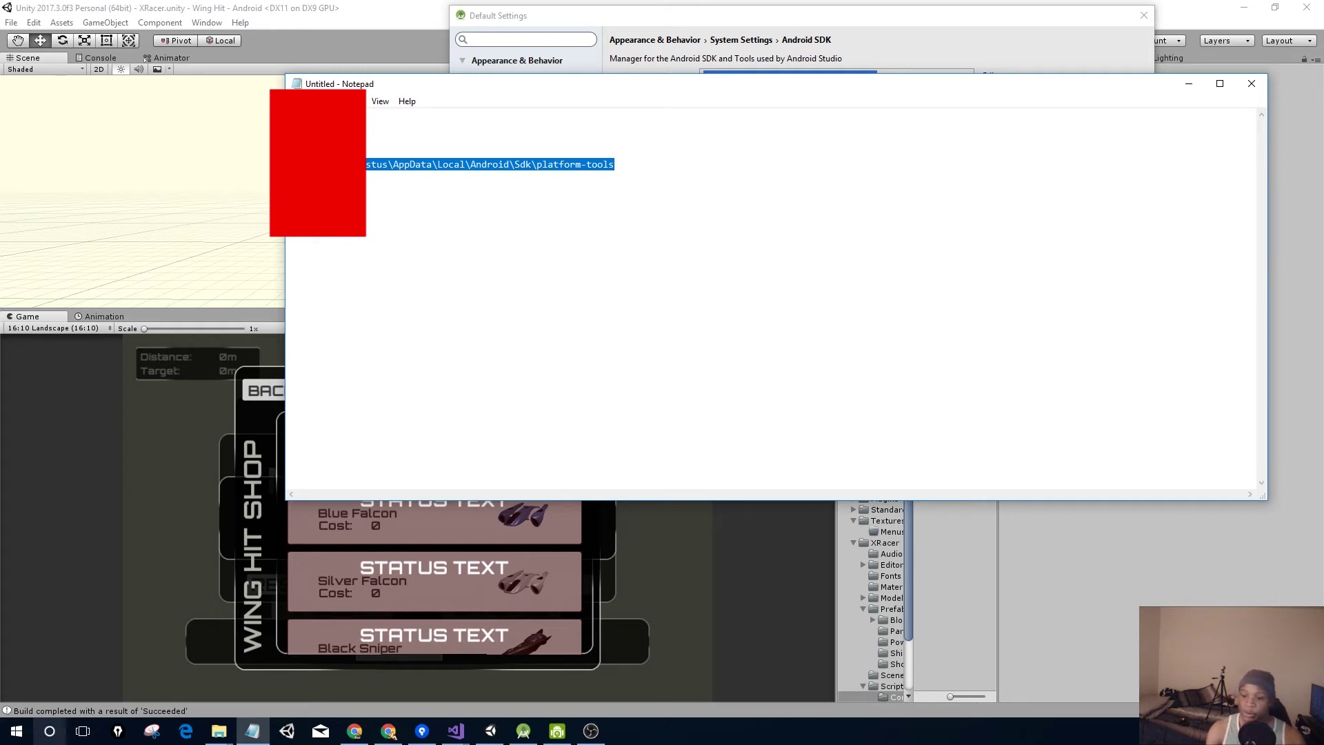
# Find the advanced system settings by searching 'view' and open the system Path variable for editing.
pyautogui.click(50, 730)
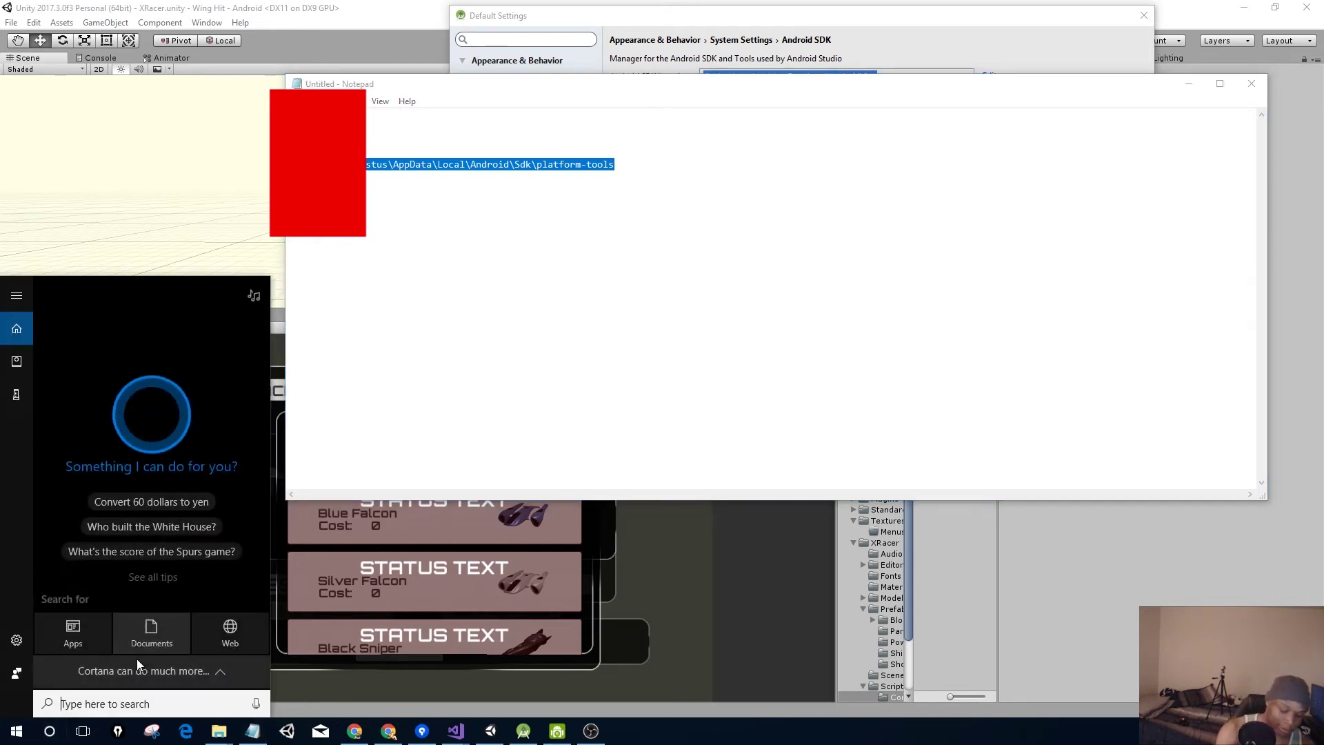
pyautogui.write('view')
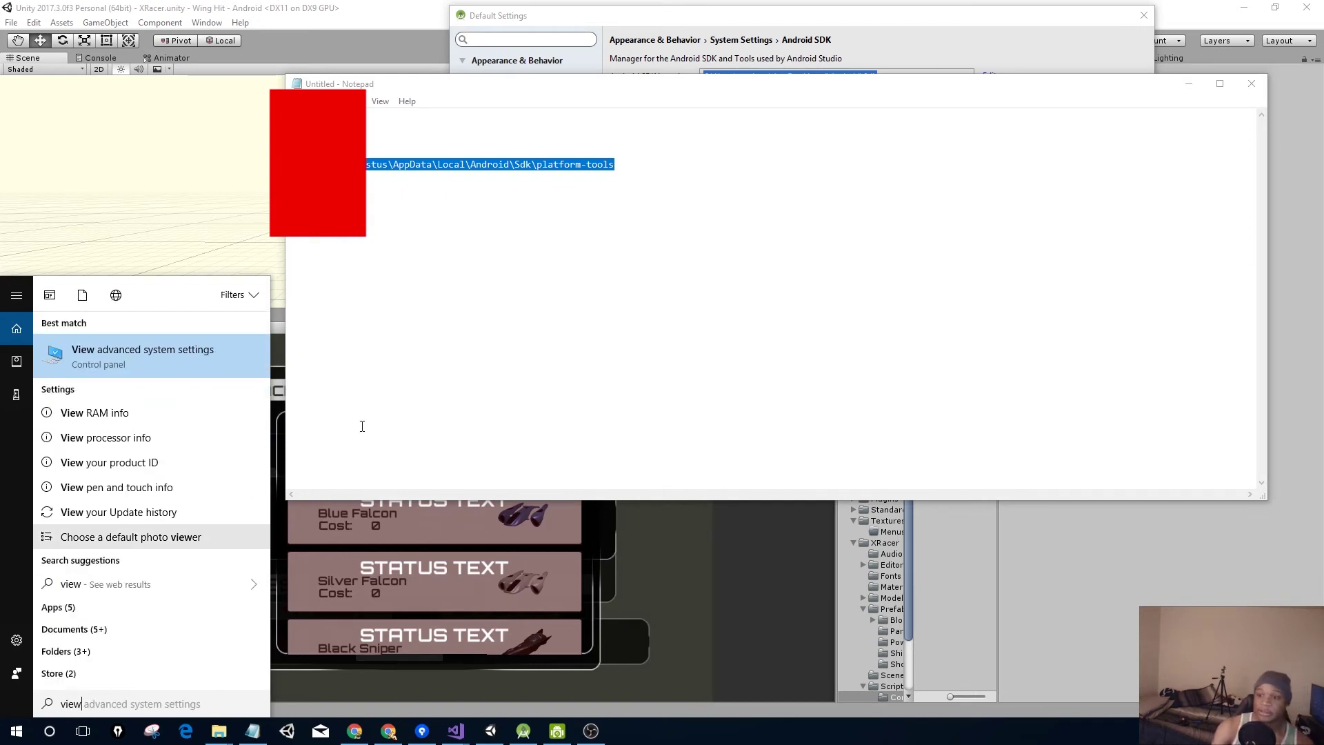
pyautogui.click(179, 354)
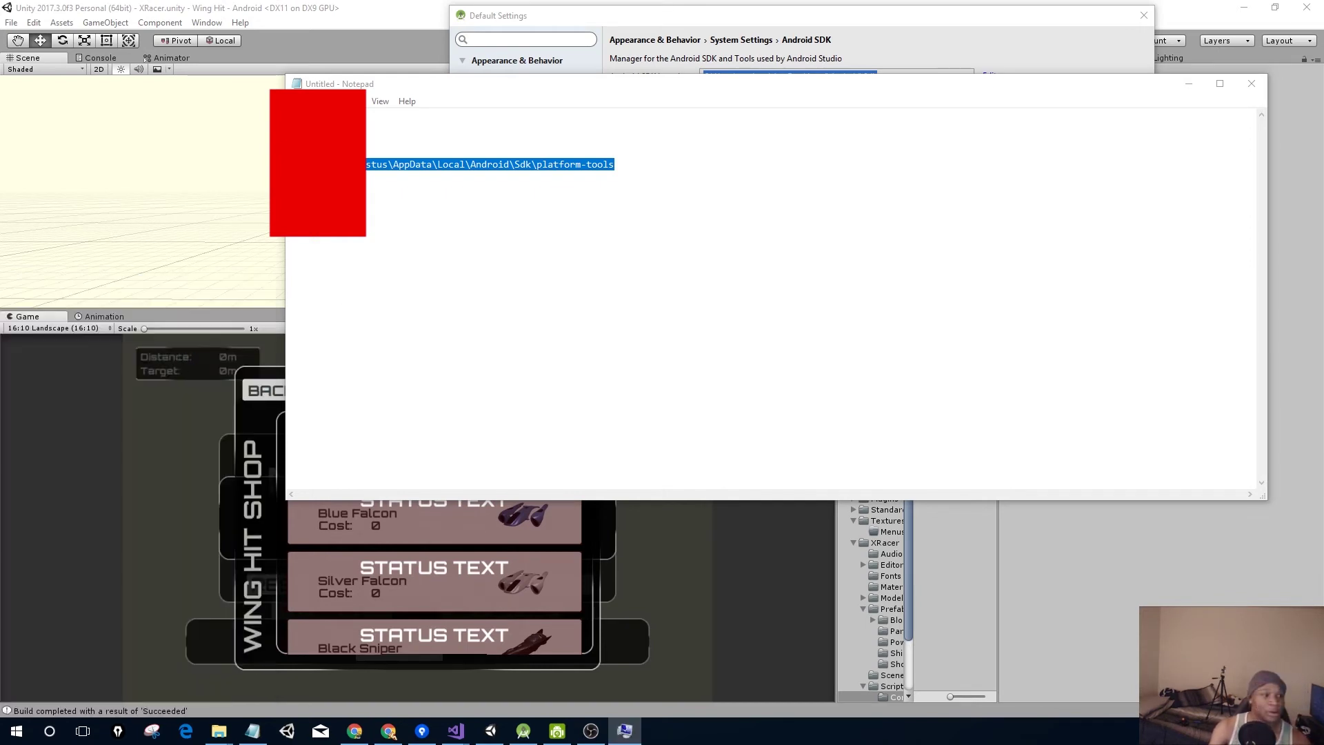
pyautogui.moveTo(653, 9); pyautogui.dragTo(616, 54)
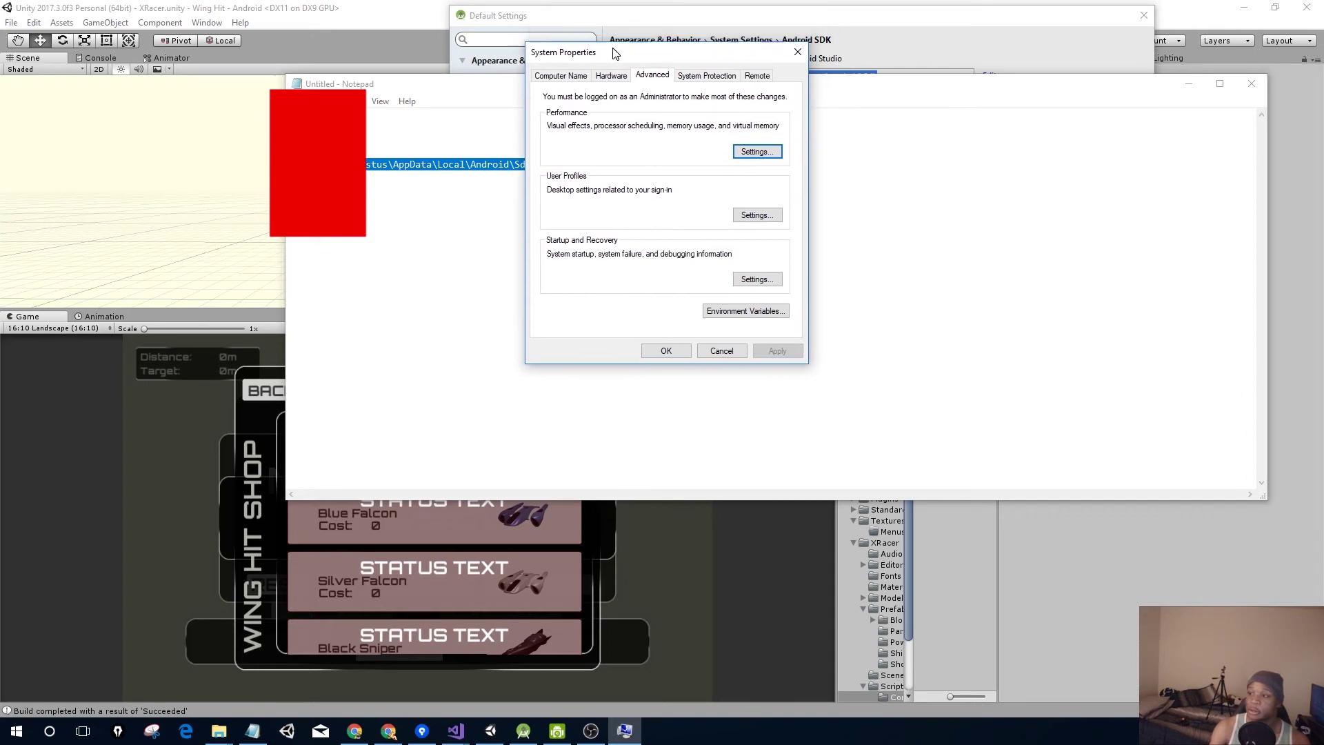
pyautogui.click(762, 314)
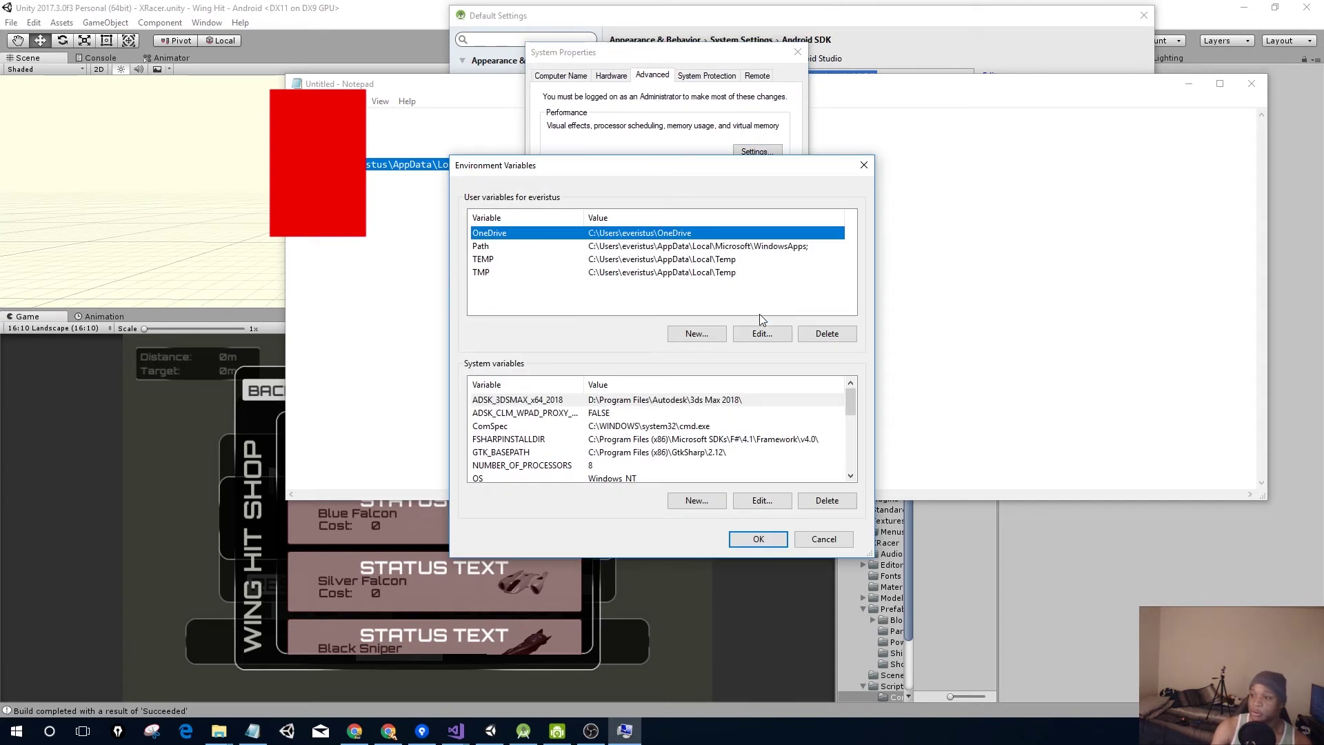
pyautogui.scroll(-2, 509, 417)
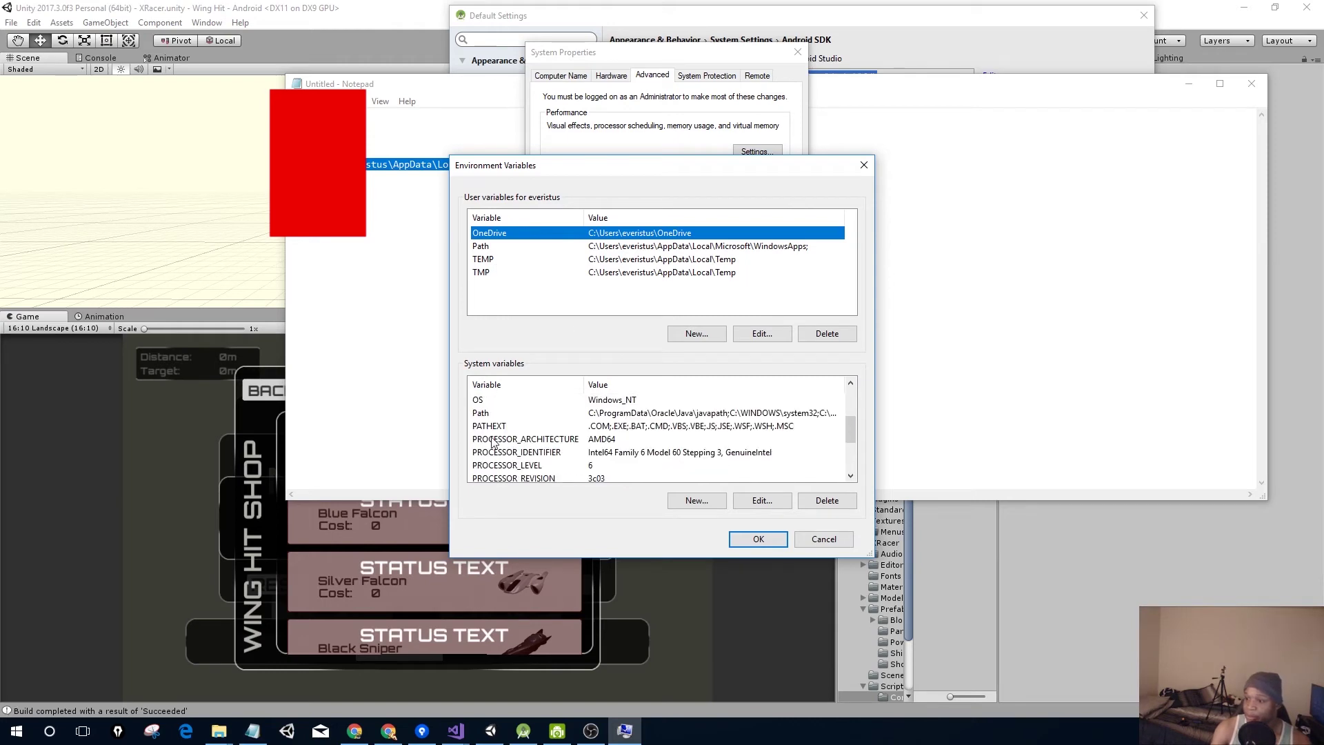
pyautogui.click(483, 413)
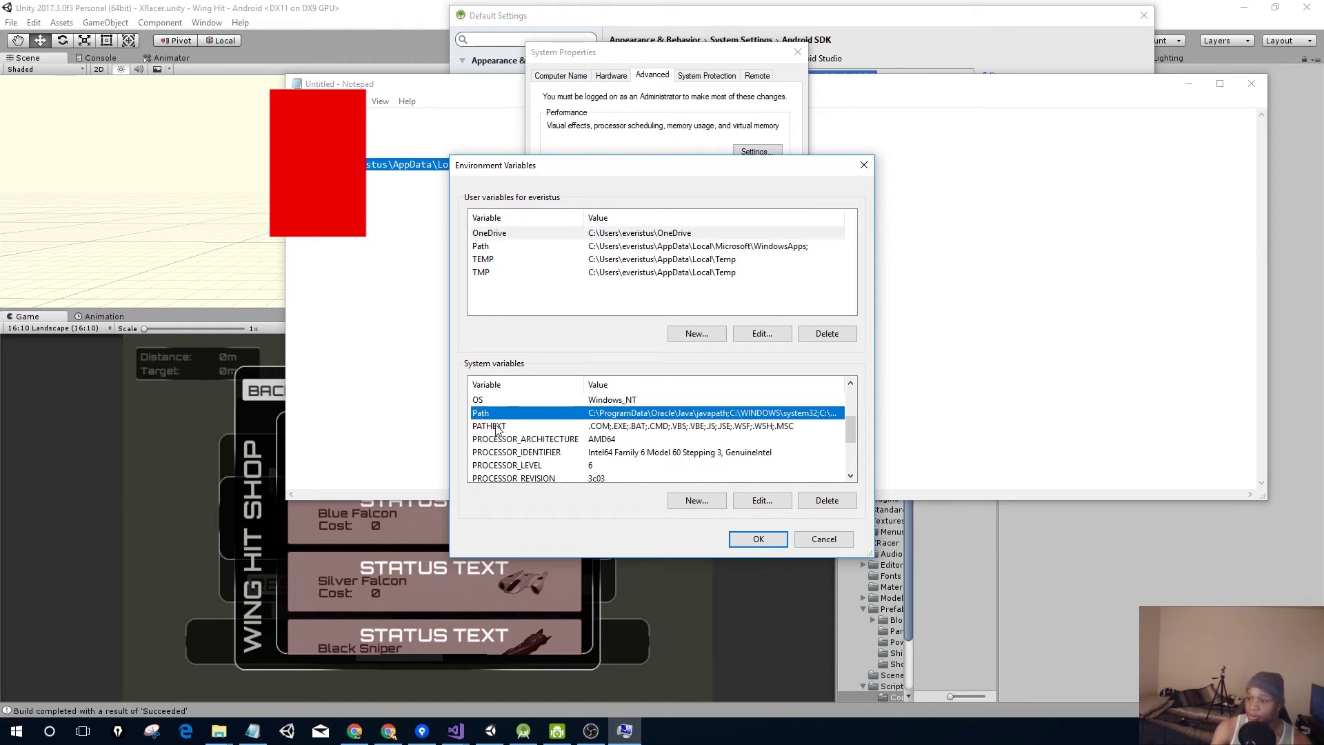
pyautogui.click(762, 501)
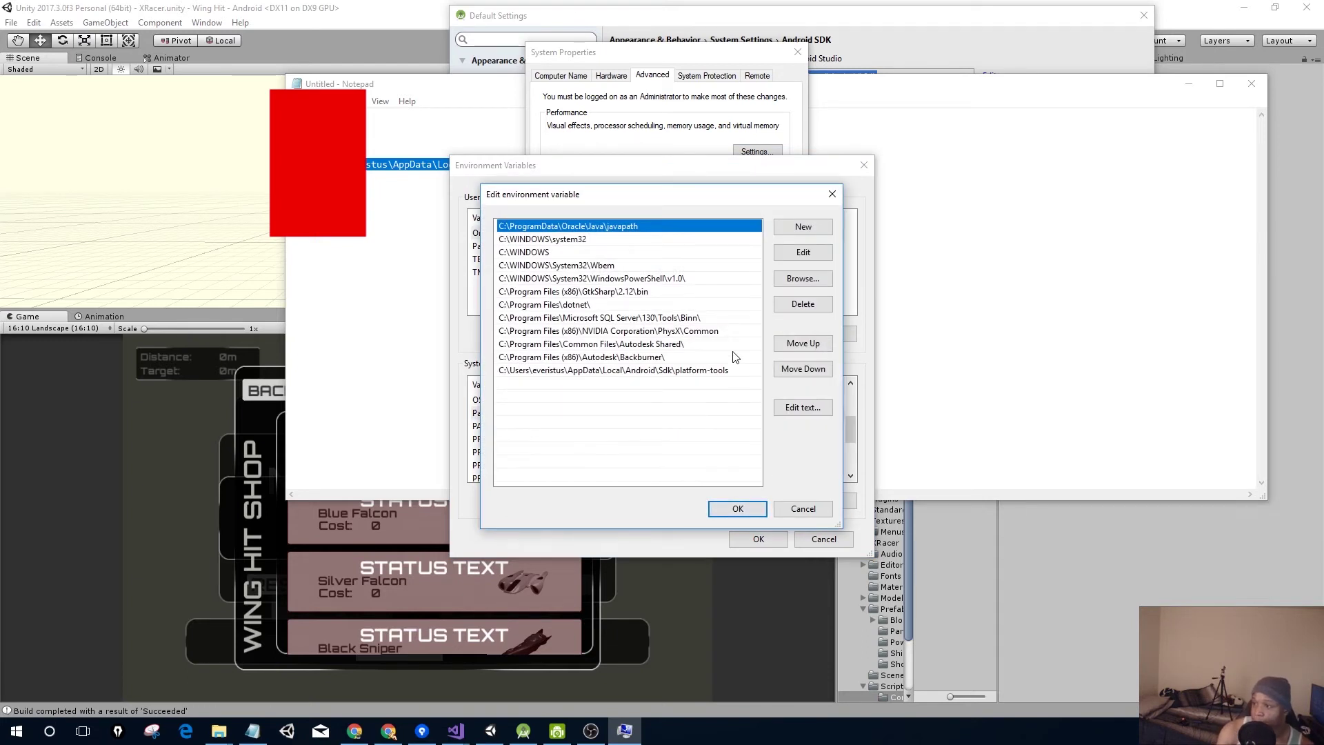
# Add the copied platform-tools path as a new Path entry and confirm it.
pyautogui.click(819, 227)
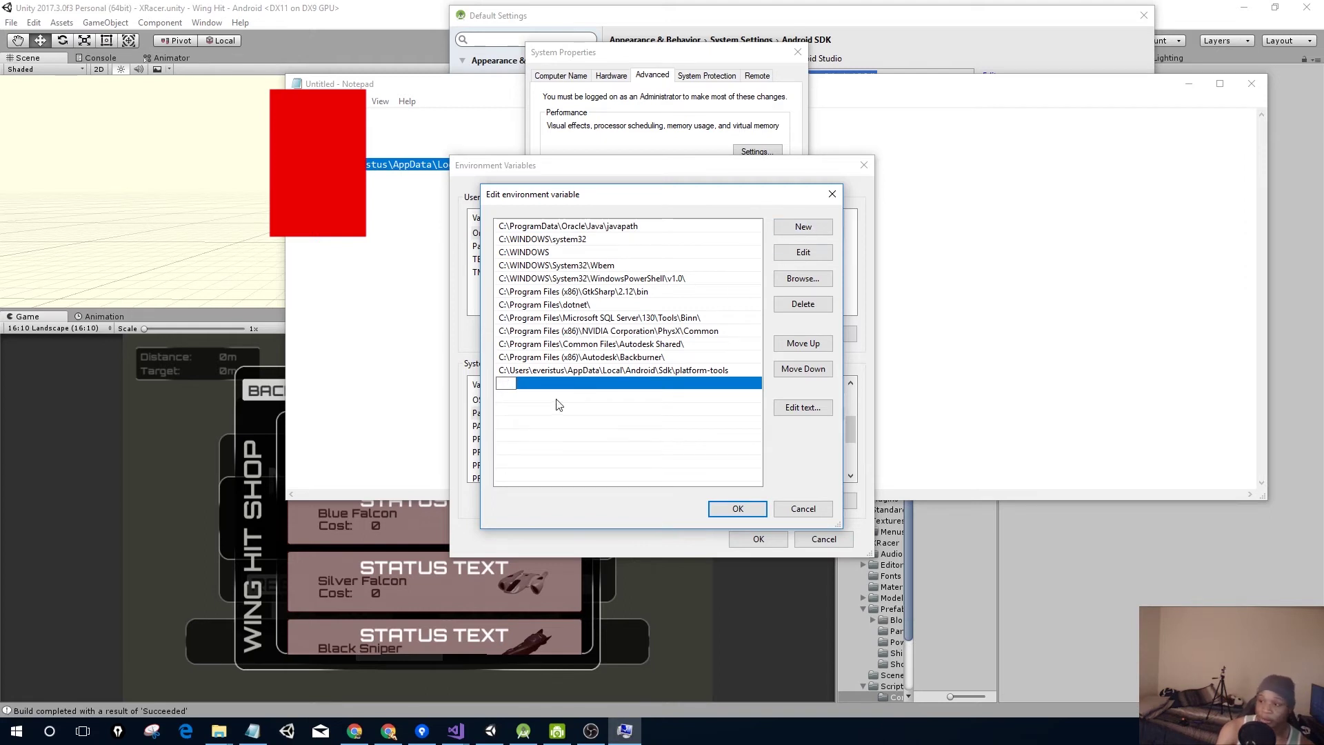
pyautogui.write('C:\\Users\\everistus\\AppData\\Local\\Android\\Sdk\\platform-tools')
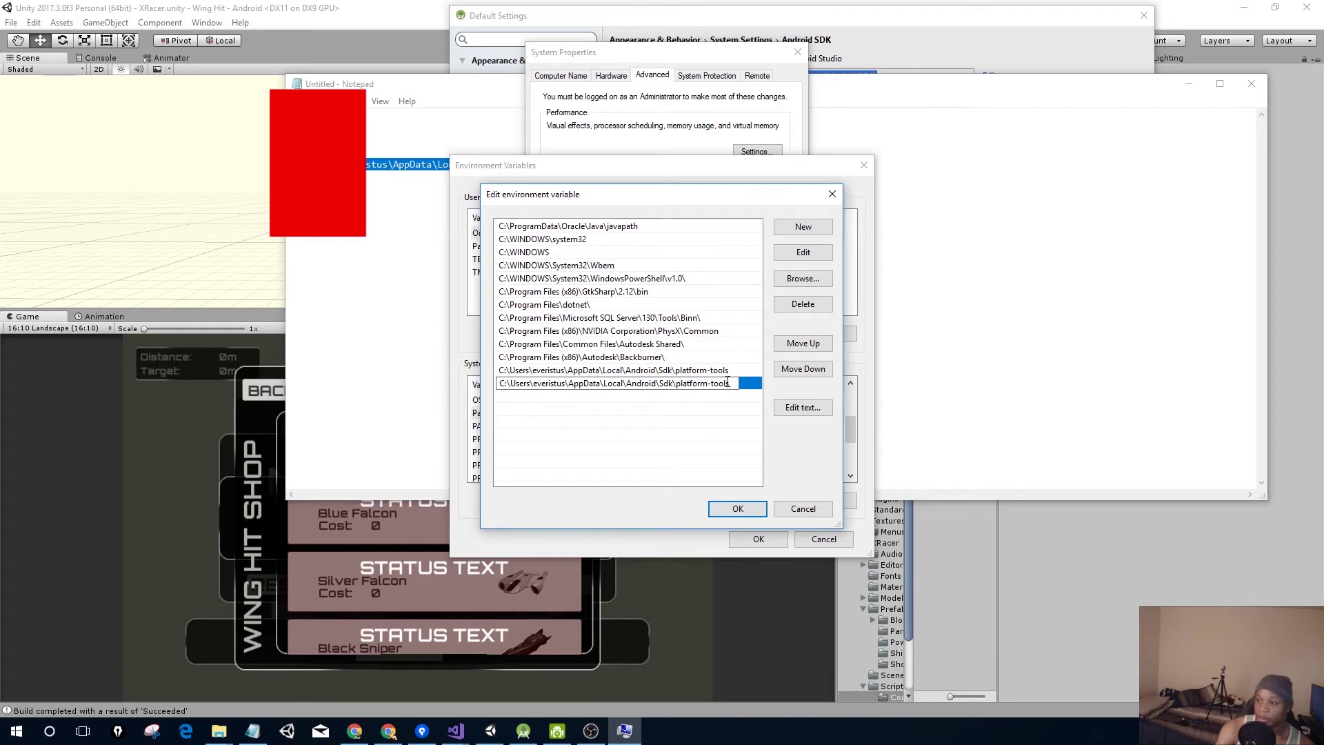
pyautogui.click(738, 509)
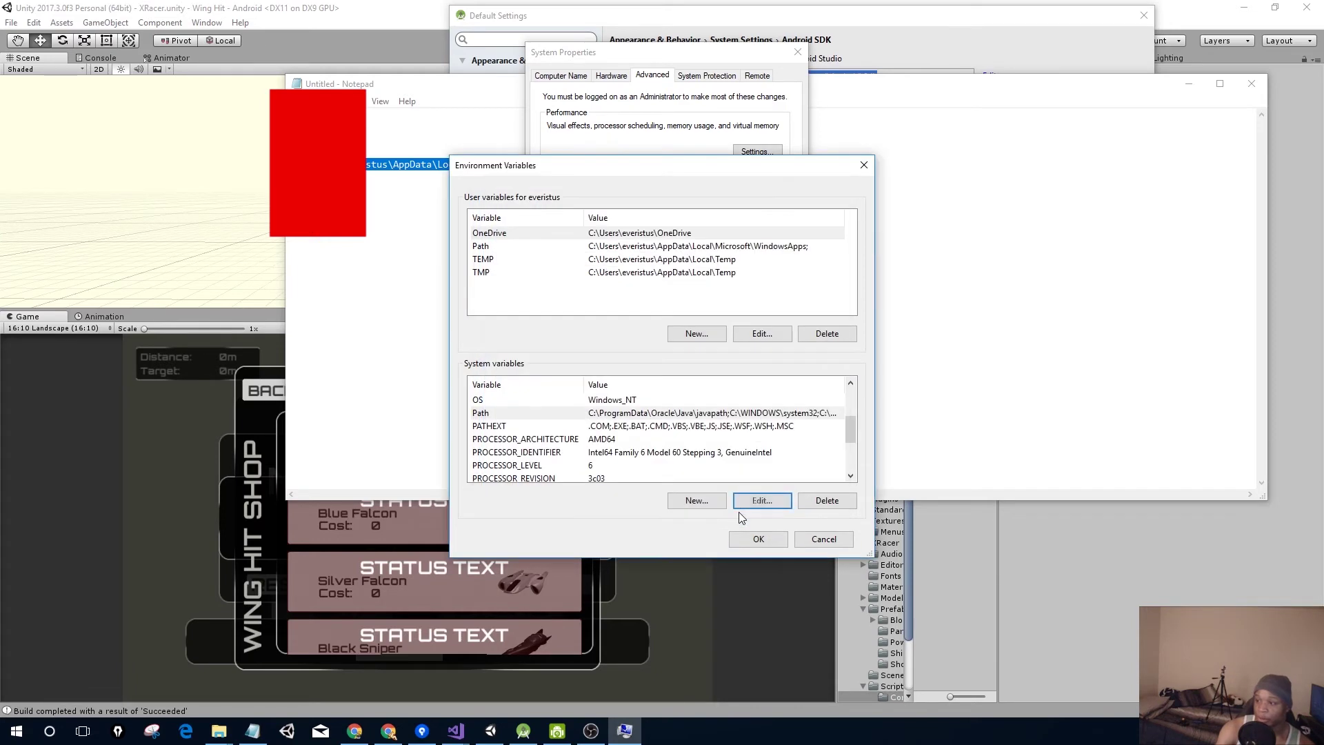
pyautogui.scroll(-2, 693, 440)
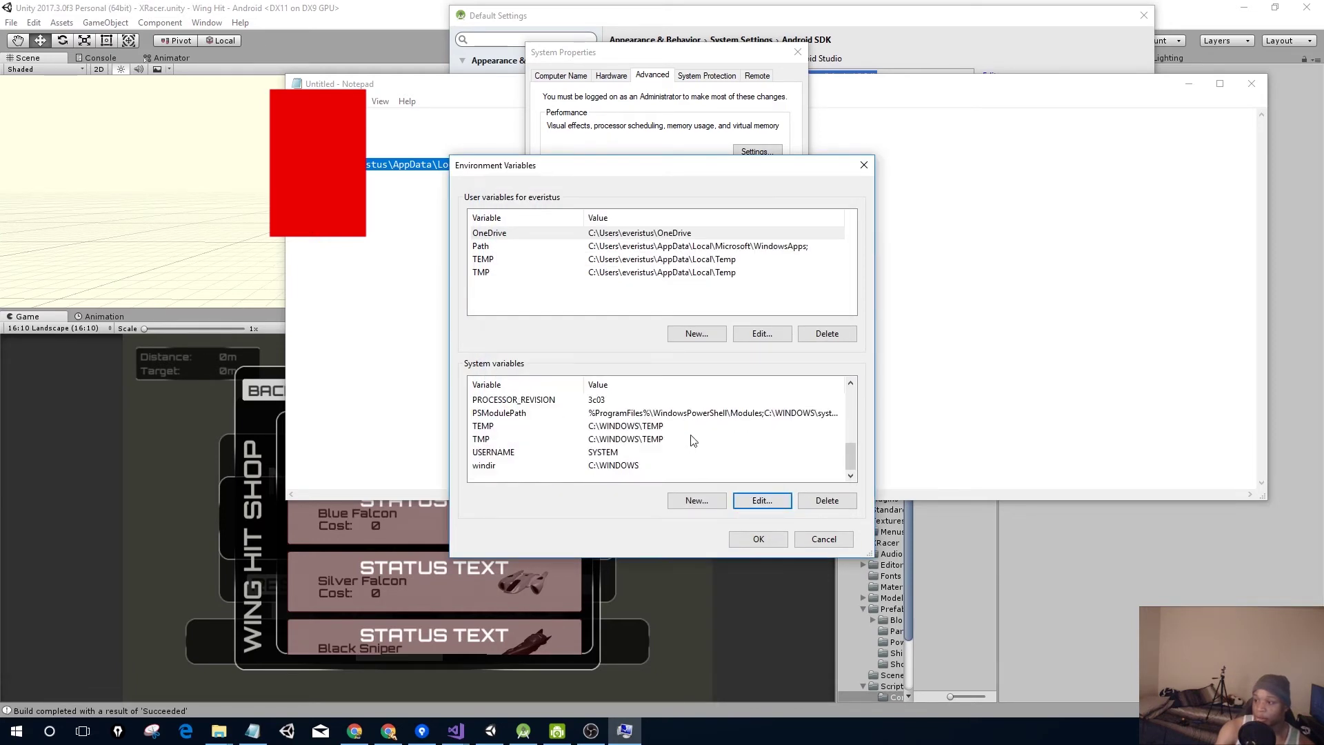
pyautogui.scroll(3, 693, 440)
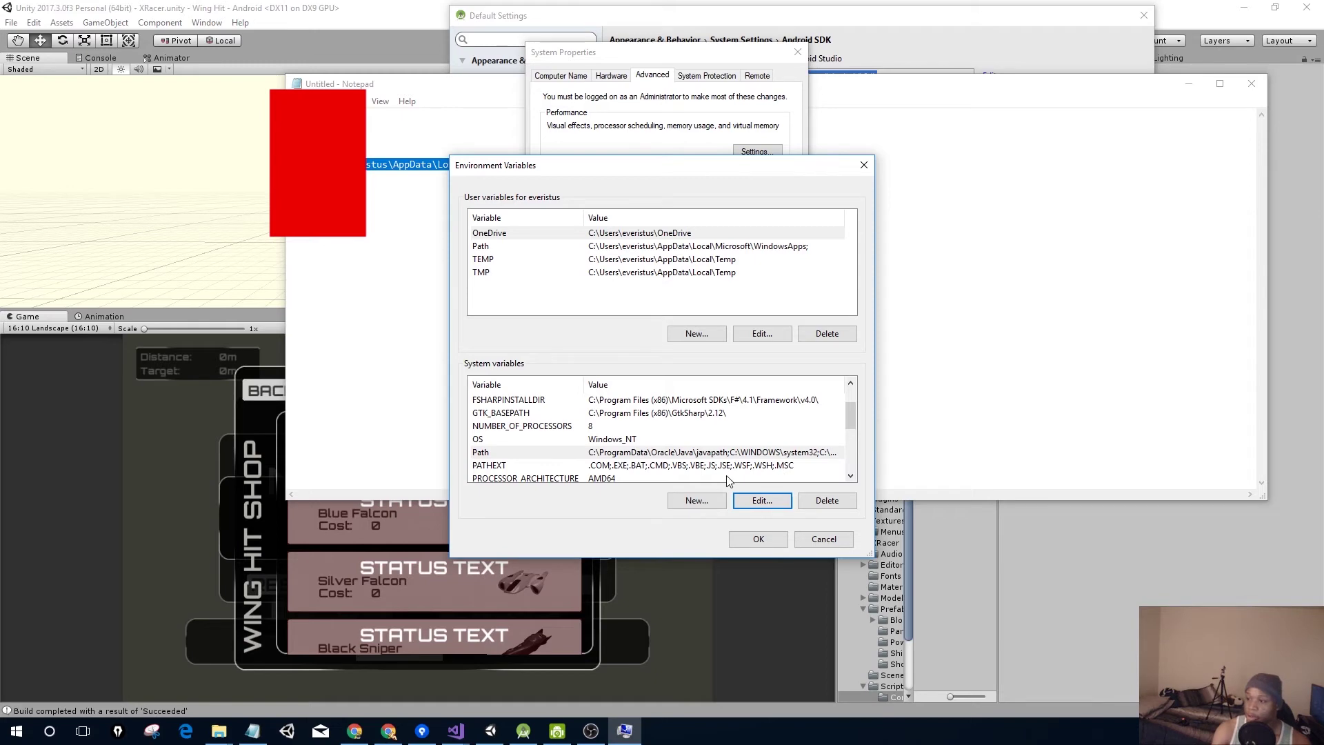
# Delete the duplicate platform-tools entry from Path and save the environment variable changes.
pyautogui.click(542, 455)
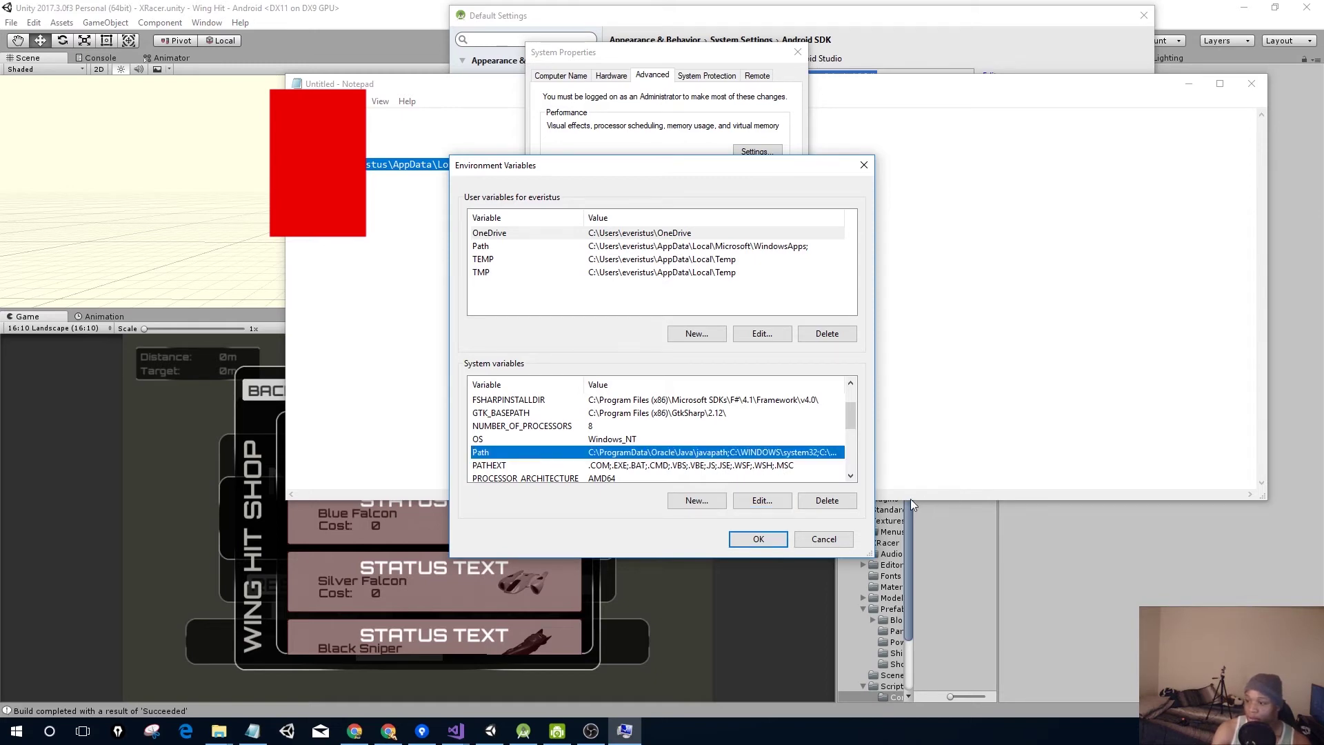
pyautogui.click(774, 503)
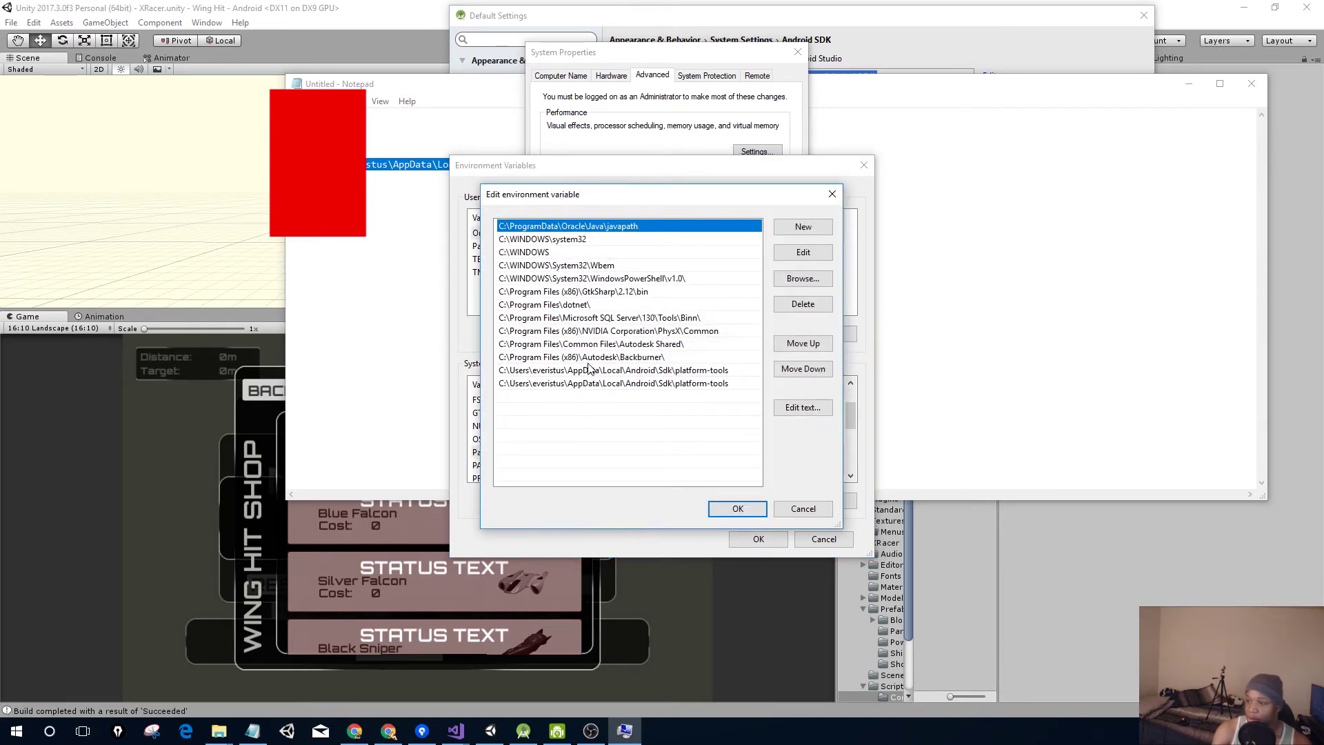
pyautogui.click(598, 383)
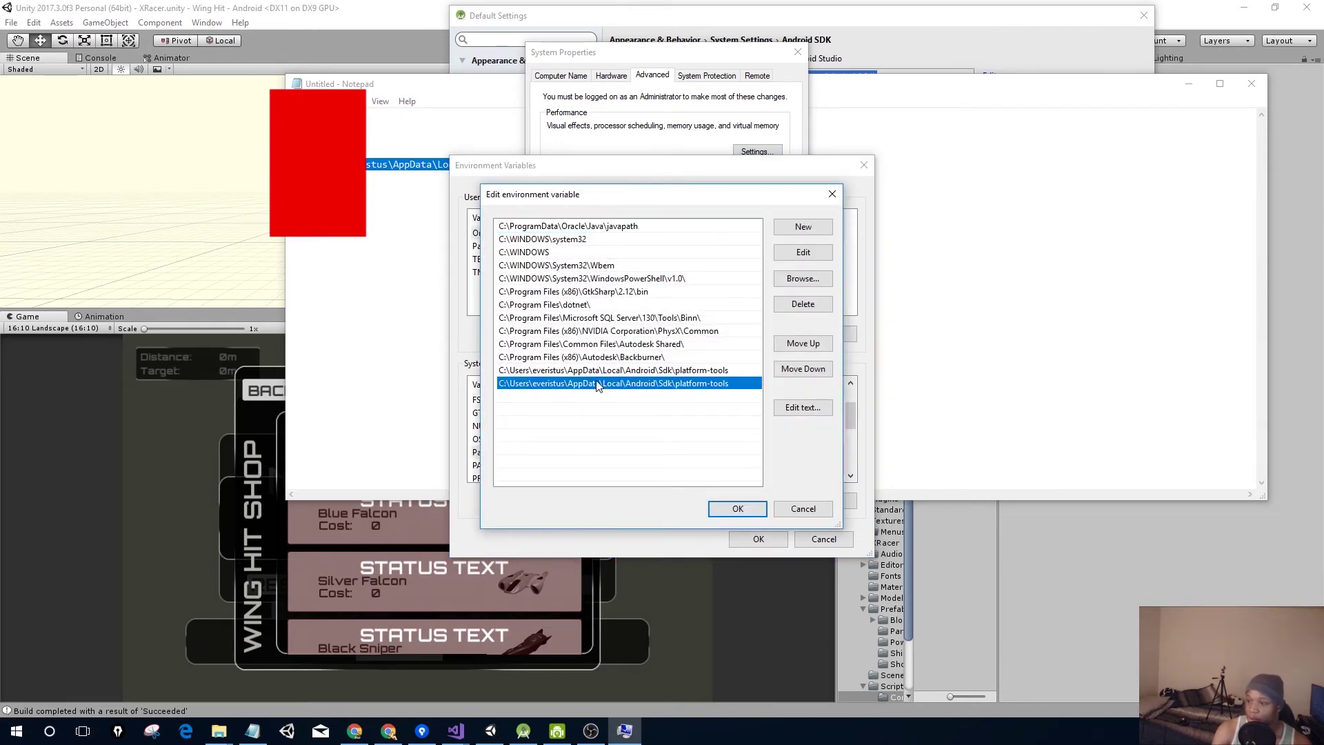
pyautogui.click(818, 309)
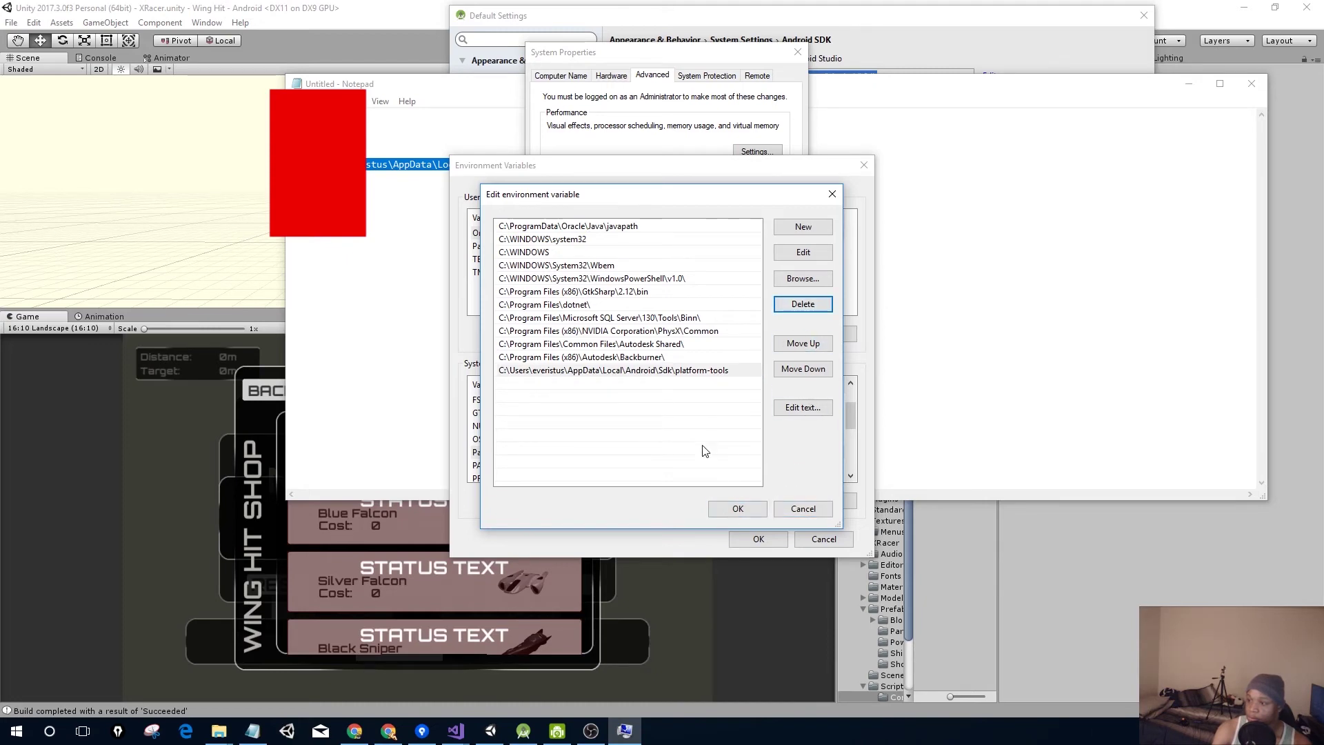
pyautogui.click(688, 371)
pyautogui.click(738, 509)
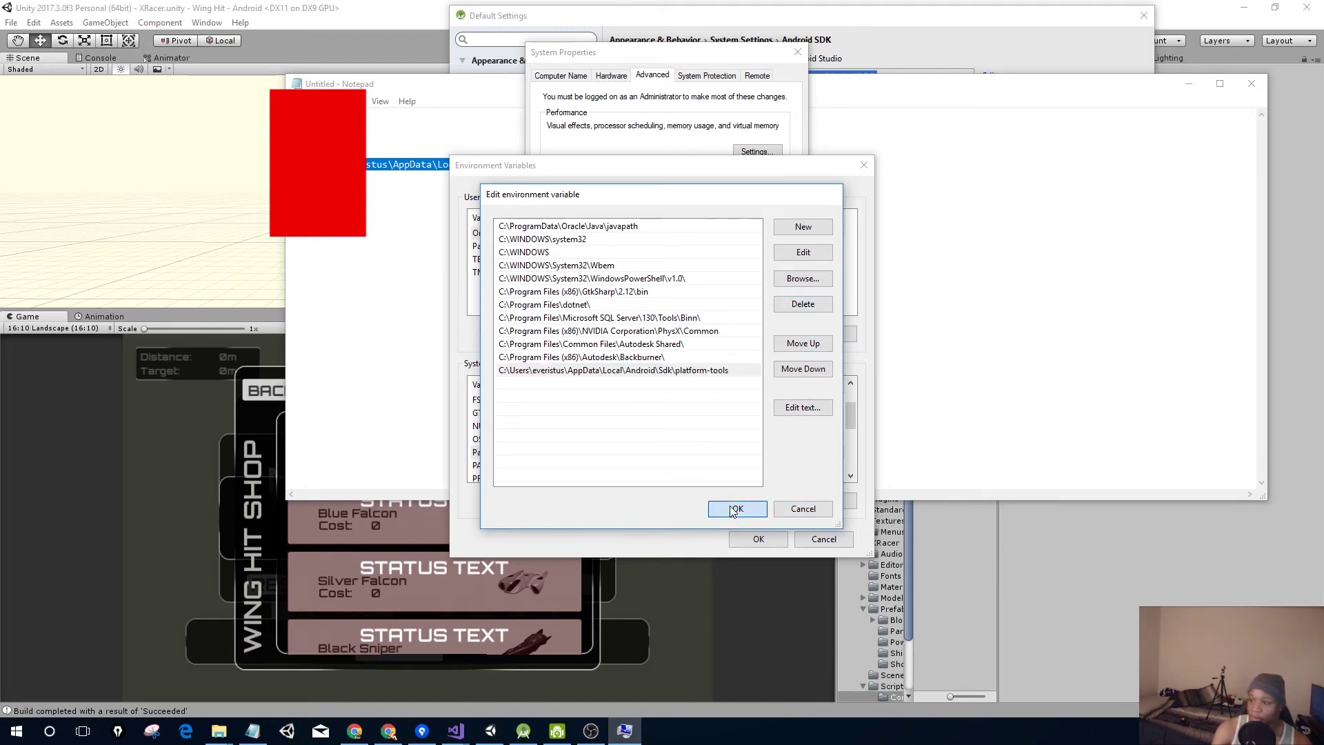
pyautogui.click(757, 540)
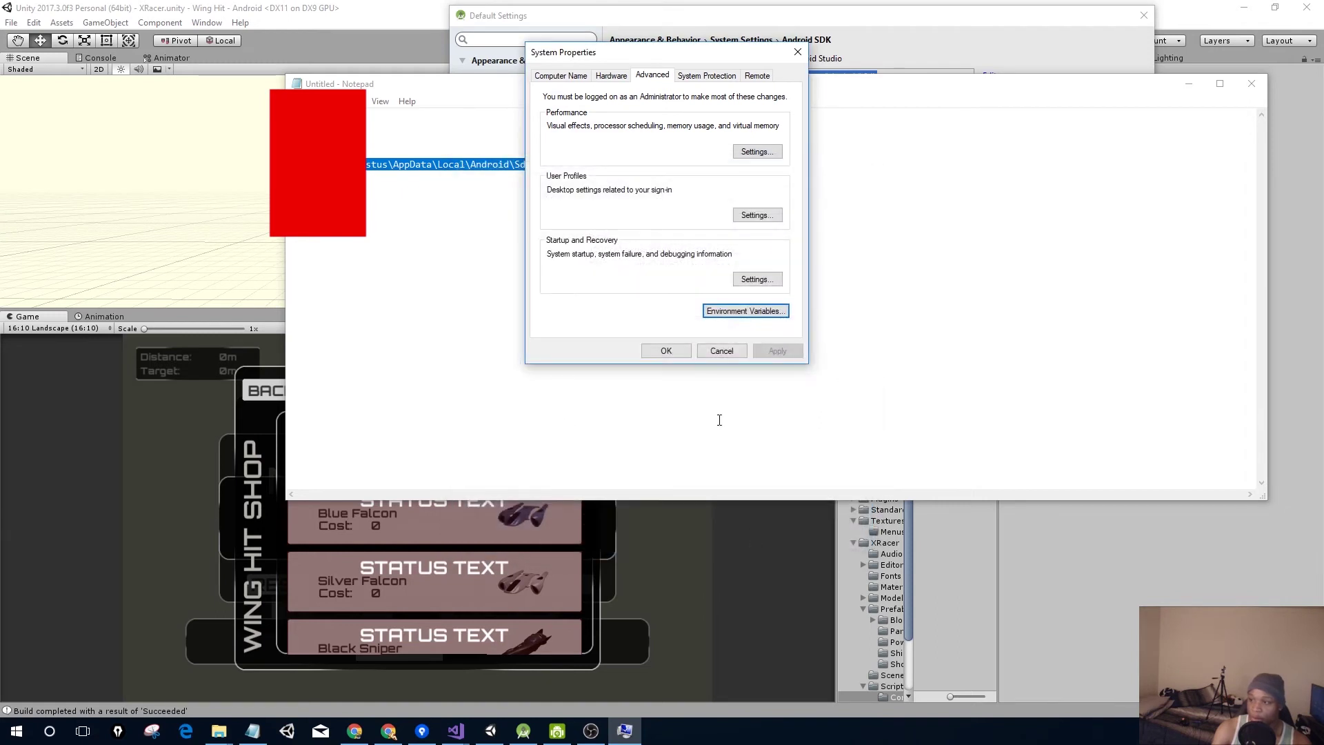
pyautogui.click(681, 352)
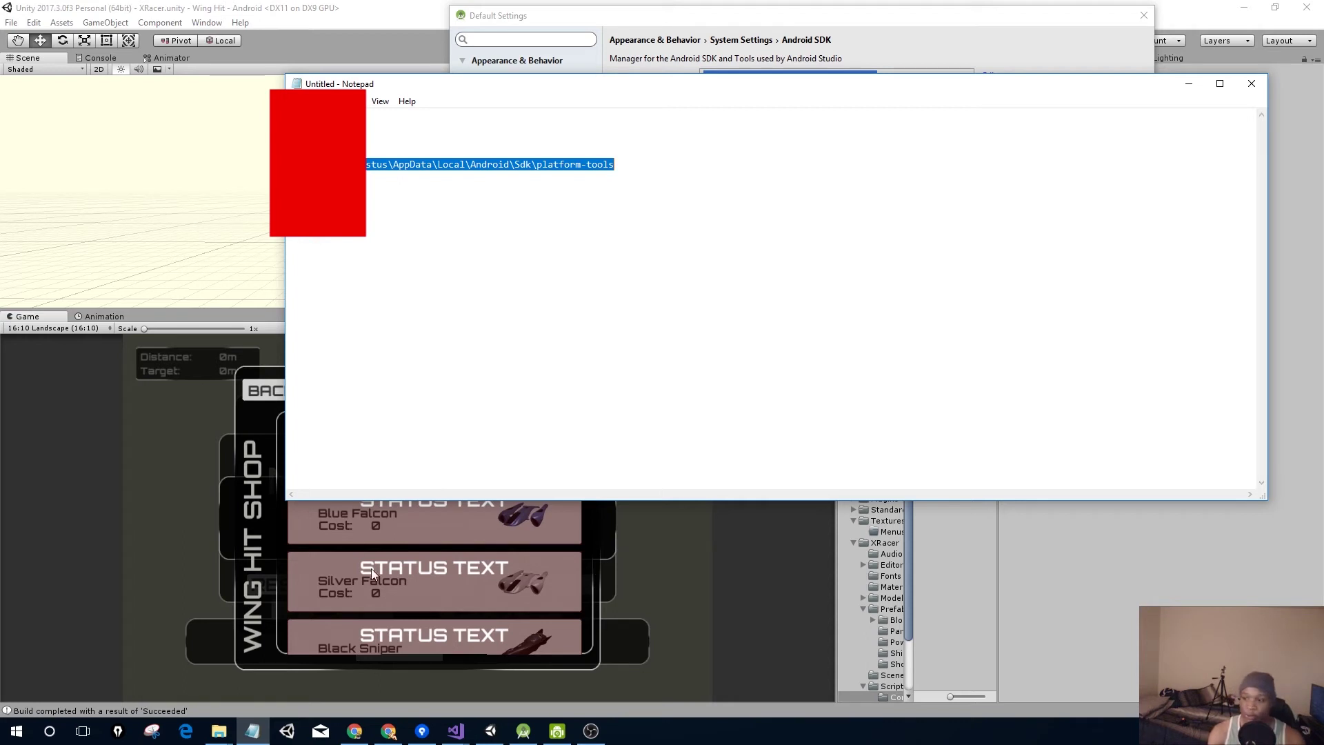
# Launch Command Prompt via a 'cmd' search, place the Pre-Prod folder window beside it, and switch to drive D:.
pyautogui.click(49, 731)
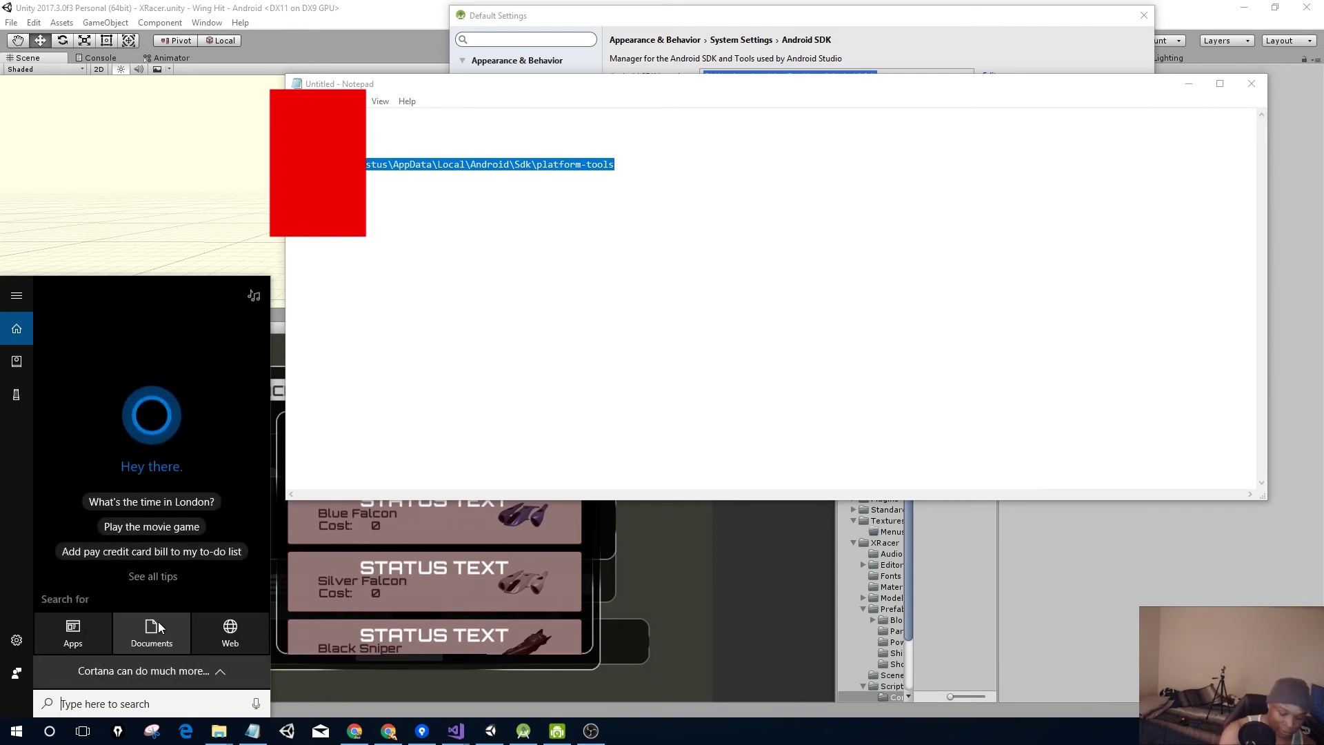
pyautogui.write('cmd')
pyautogui.press('Return')
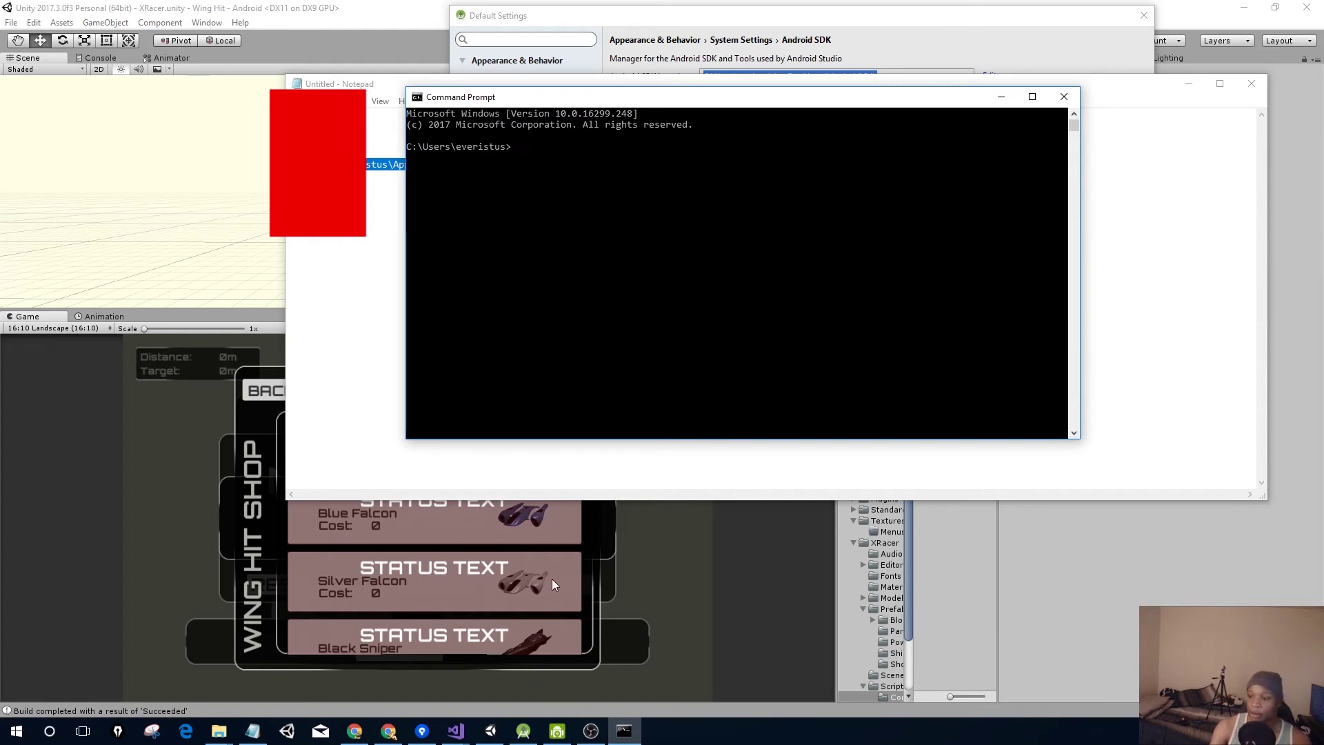
pyautogui.click(219, 731)
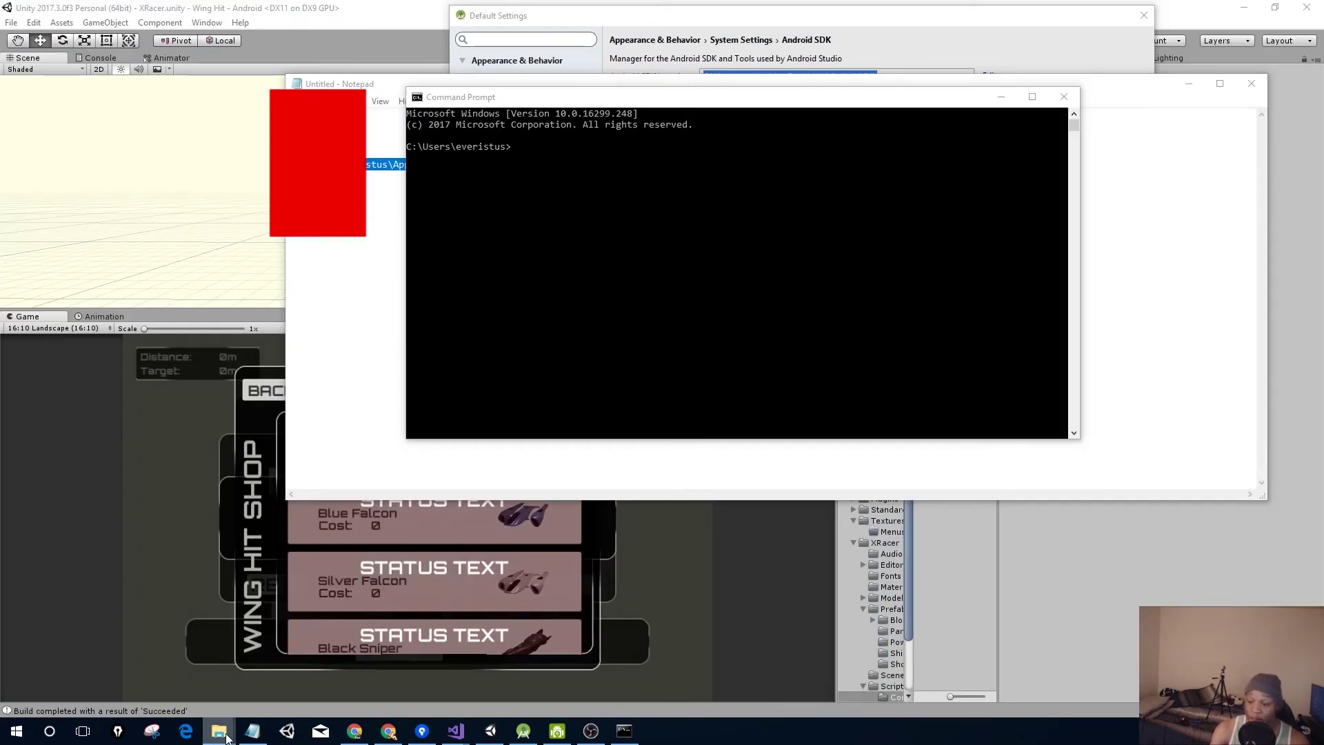
pyautogui.moveTo(231, 735)
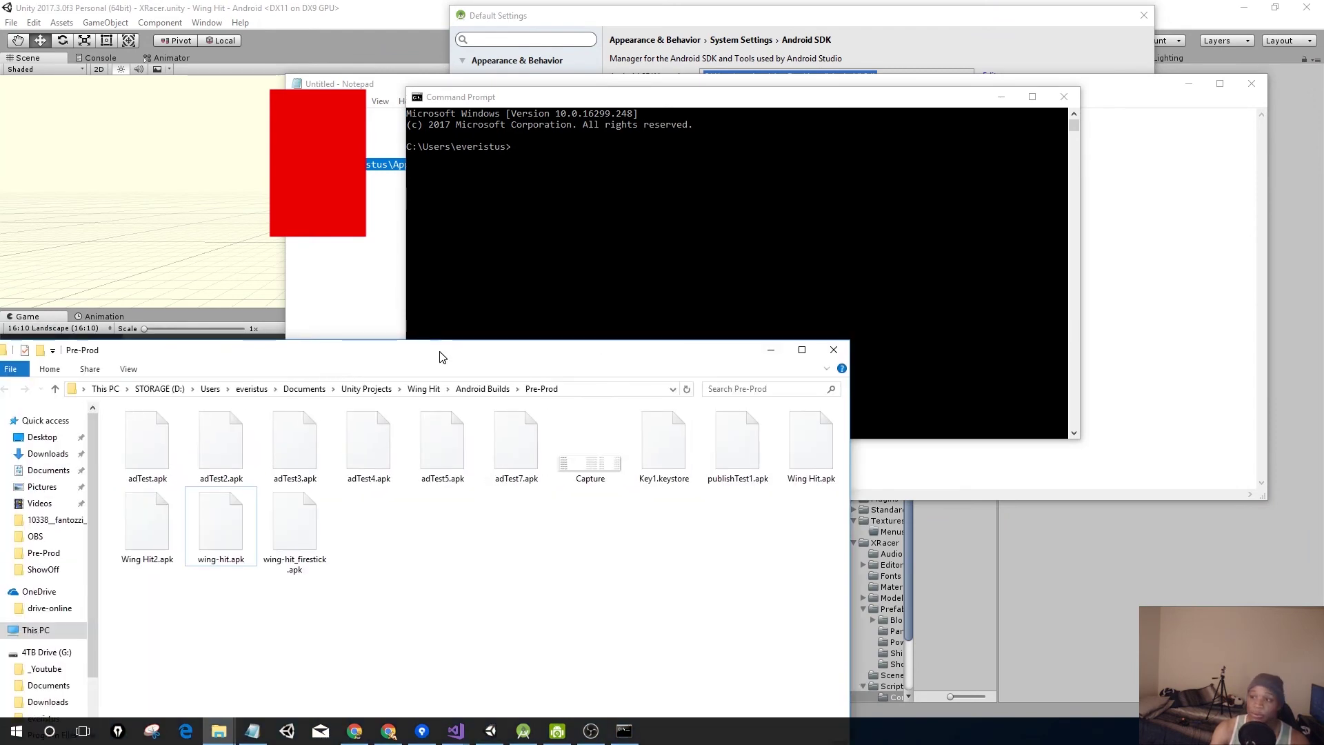
pyautogui.moveTo(441, 355); pyautogui.dragTo(717, 387)
pyautogui.click(609, 188)
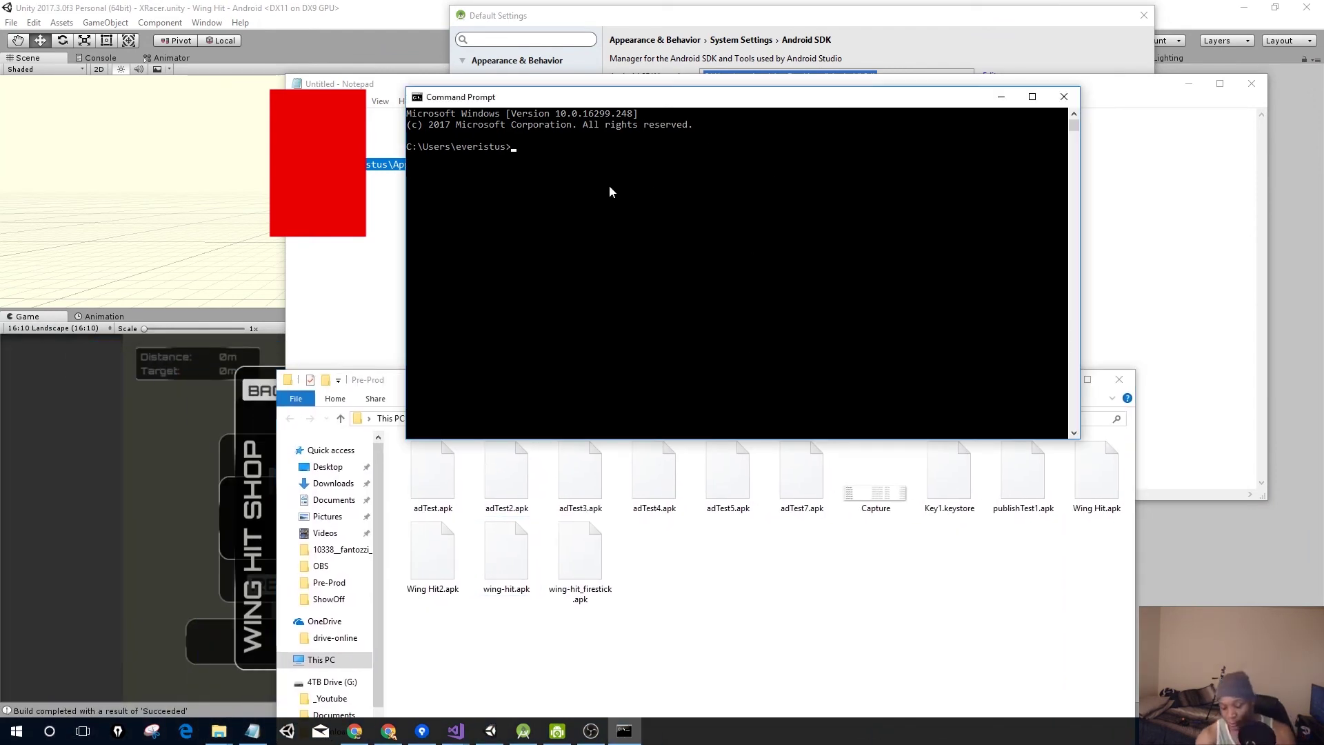
pyautogui.write('D:')
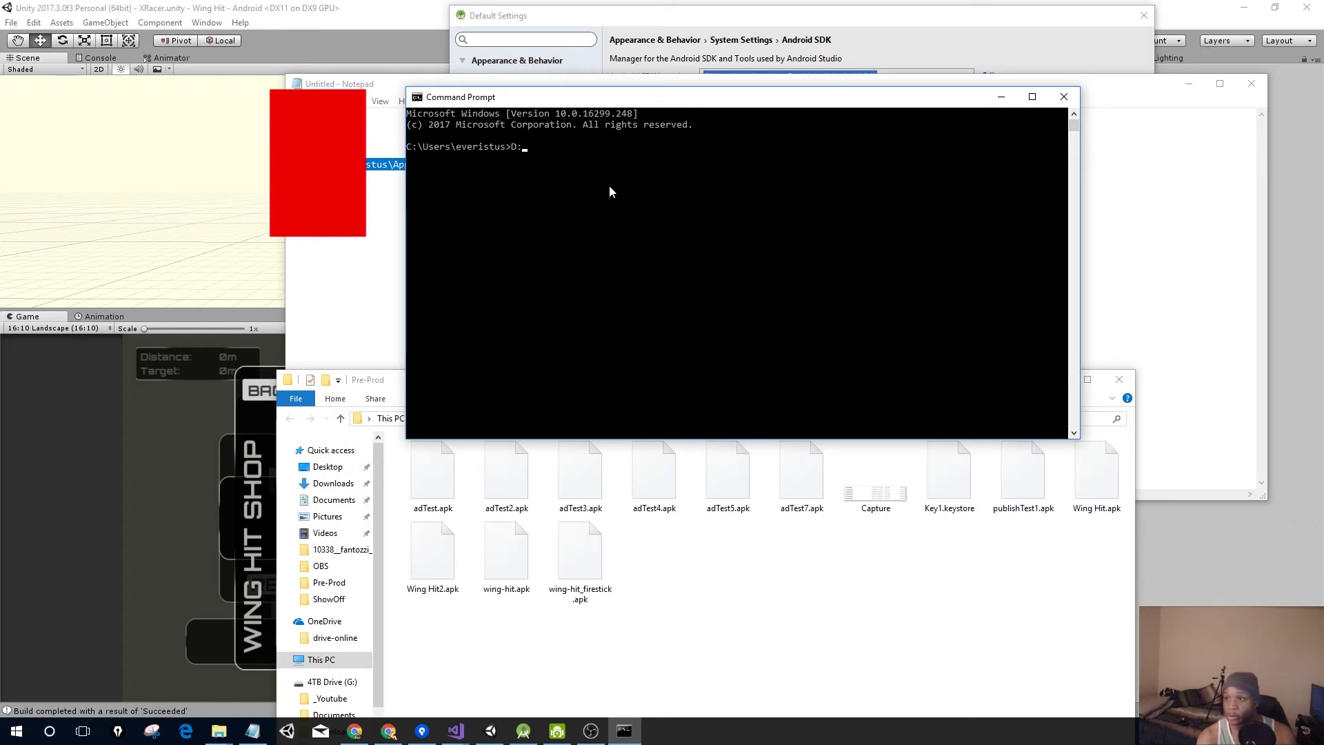
pyautogui.press('Return')
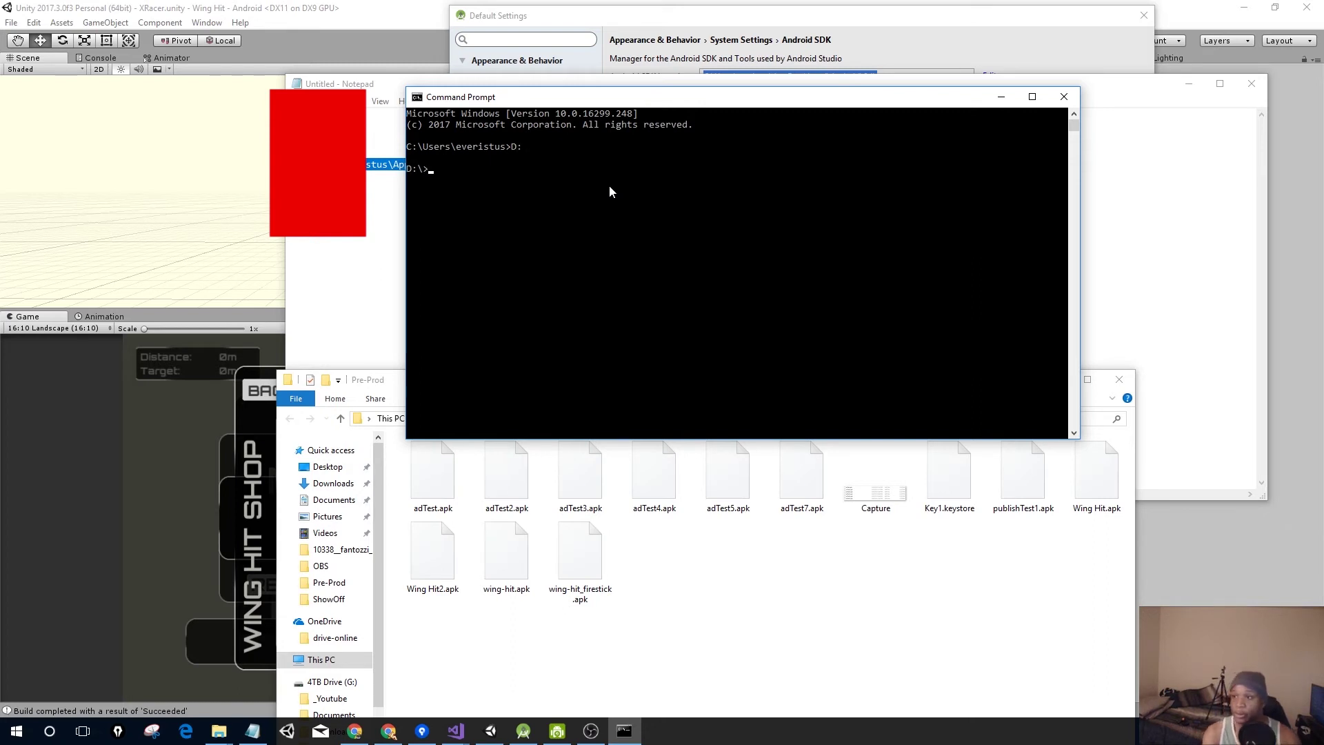
# Copy the Pre-Prod folder path from Explorer and cd into it in Command Prompt.
pyautogui.click(724, 626)
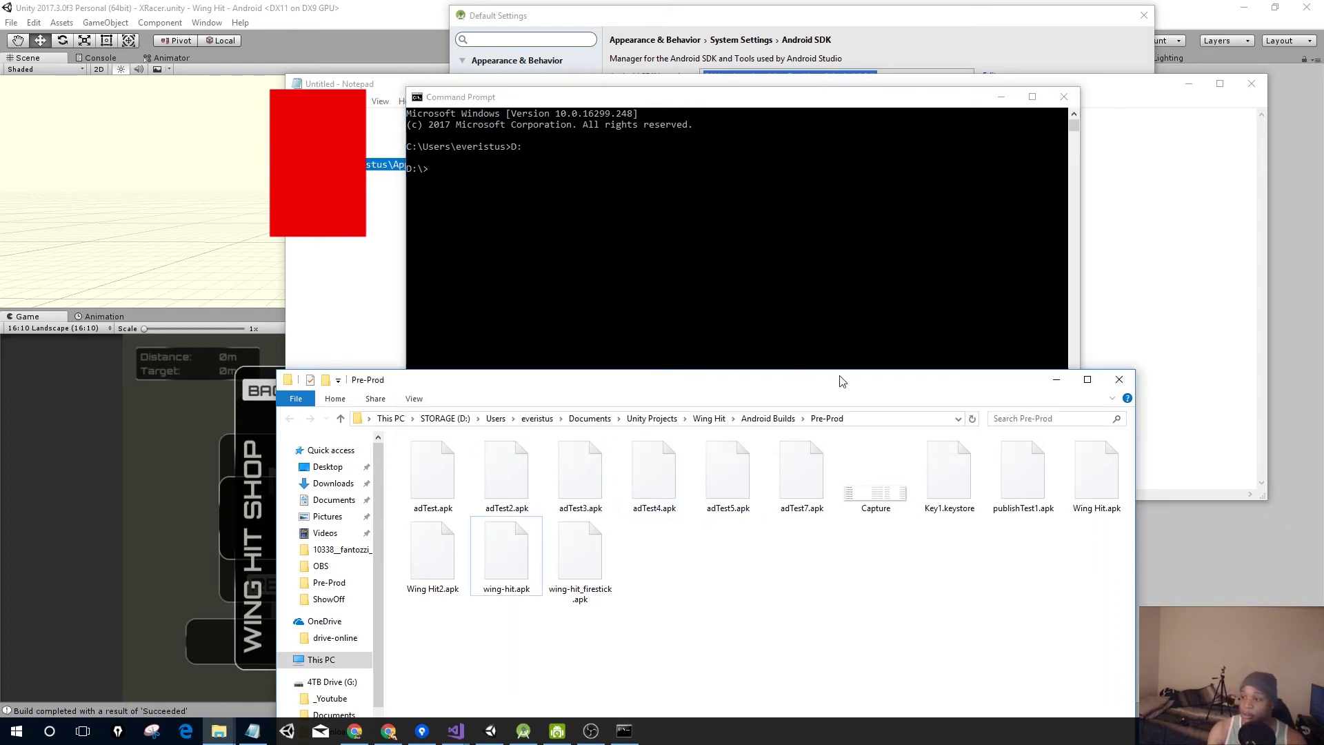
pyautogui.click(880, 420)
pyautogui.hotkey('ctrl', 'c')
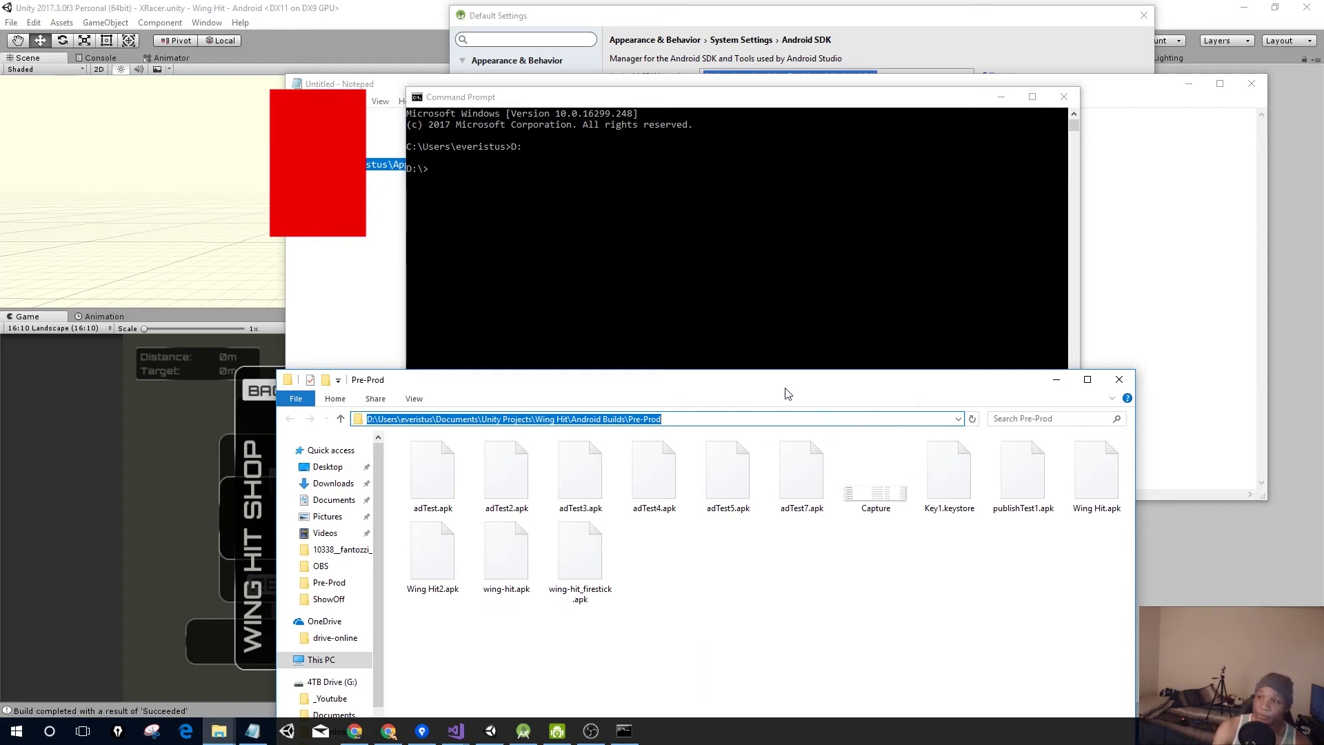
pyautogui.click(565, 193)
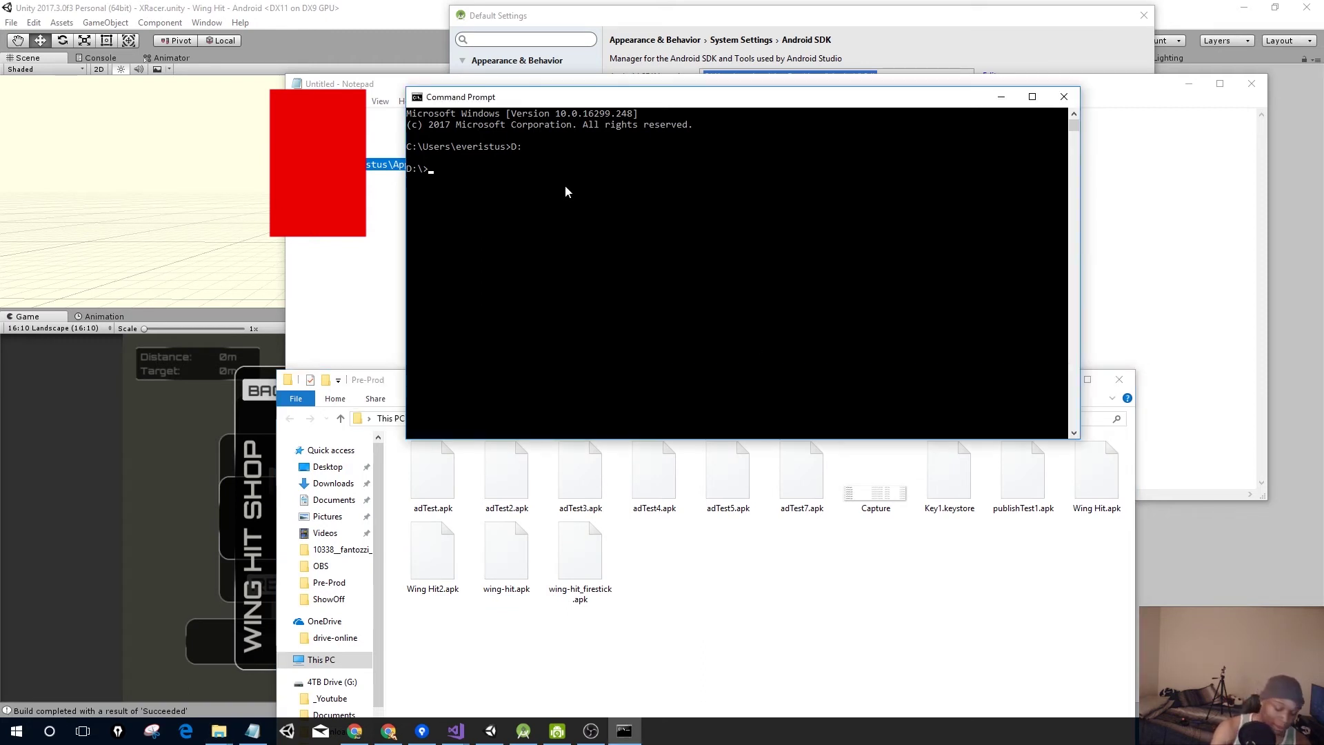
pyautogui.write('cd')
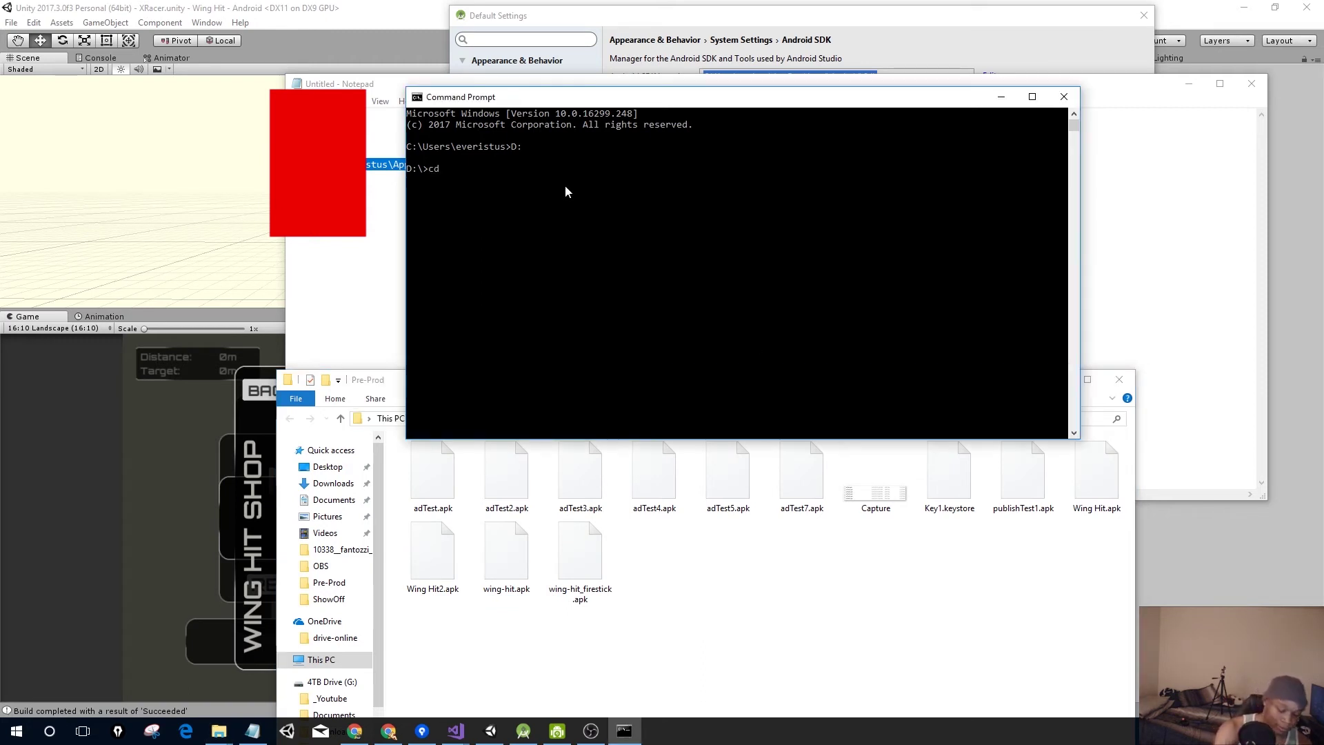
pyautogui.hotkey('ctrl', 'v')
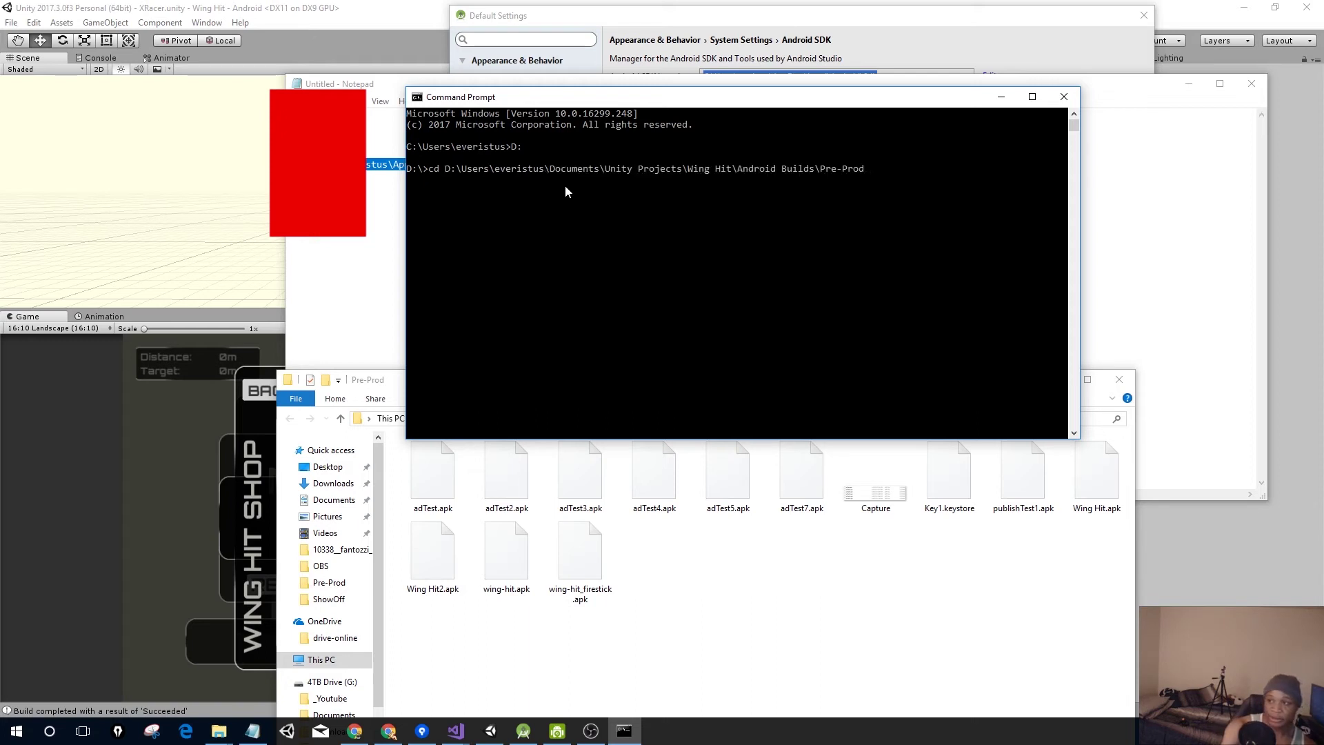
pyautogui.press('Return')
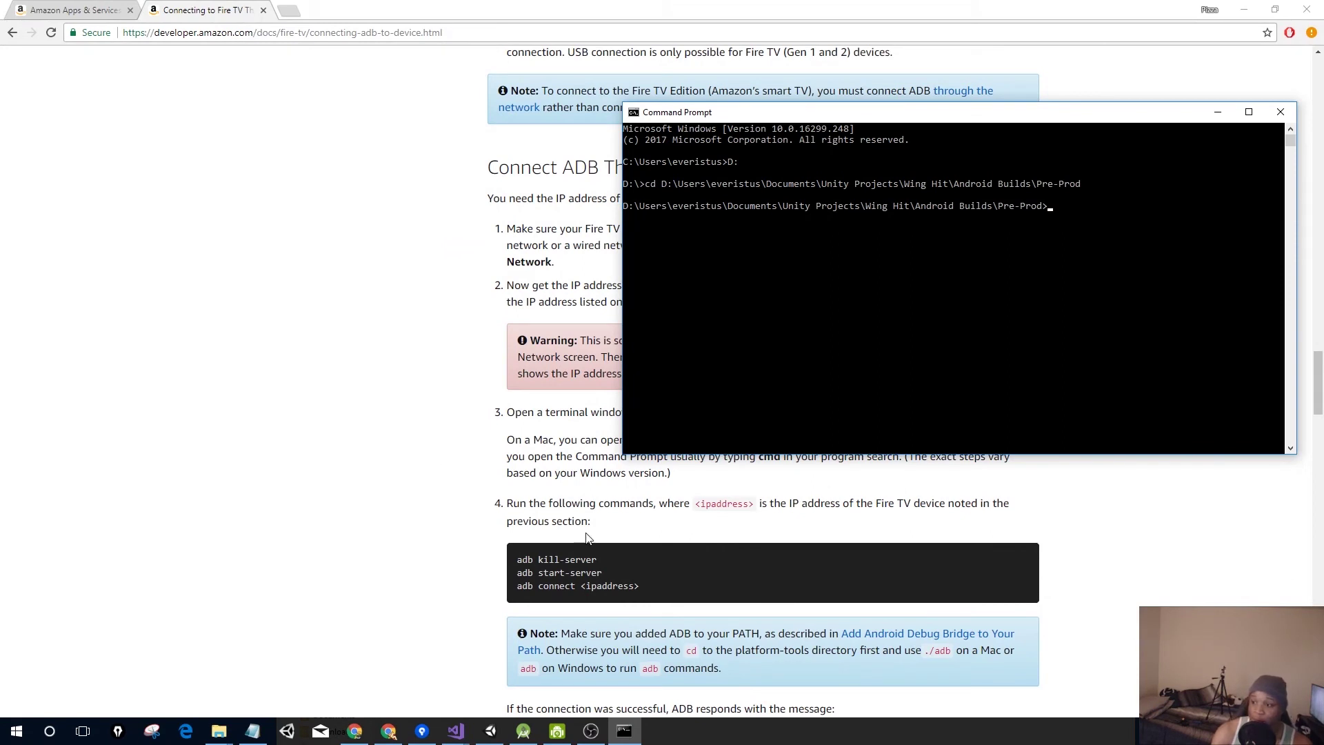
# Run adb kill-server then adb start-server so the ADB daemon restarts on tcp:5037.
pyautogui.write('a')
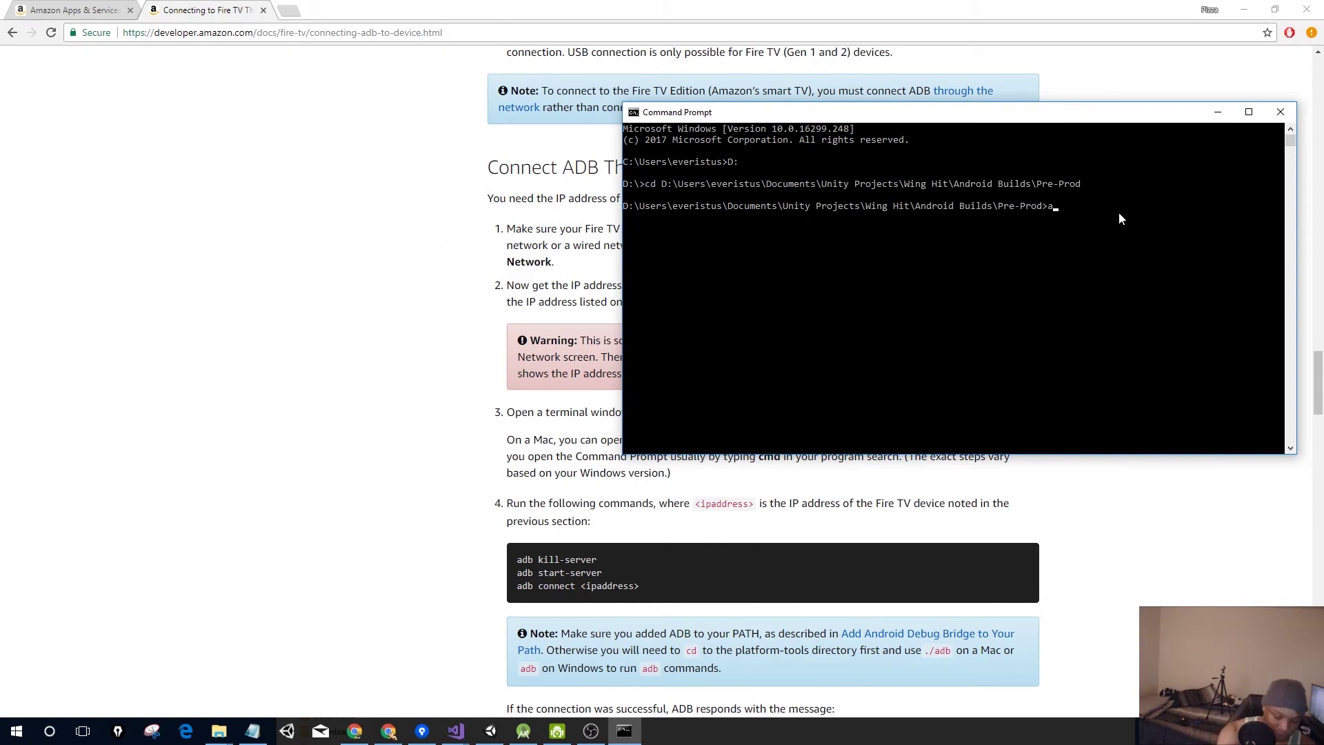
pyautogui.write('db kill-server')
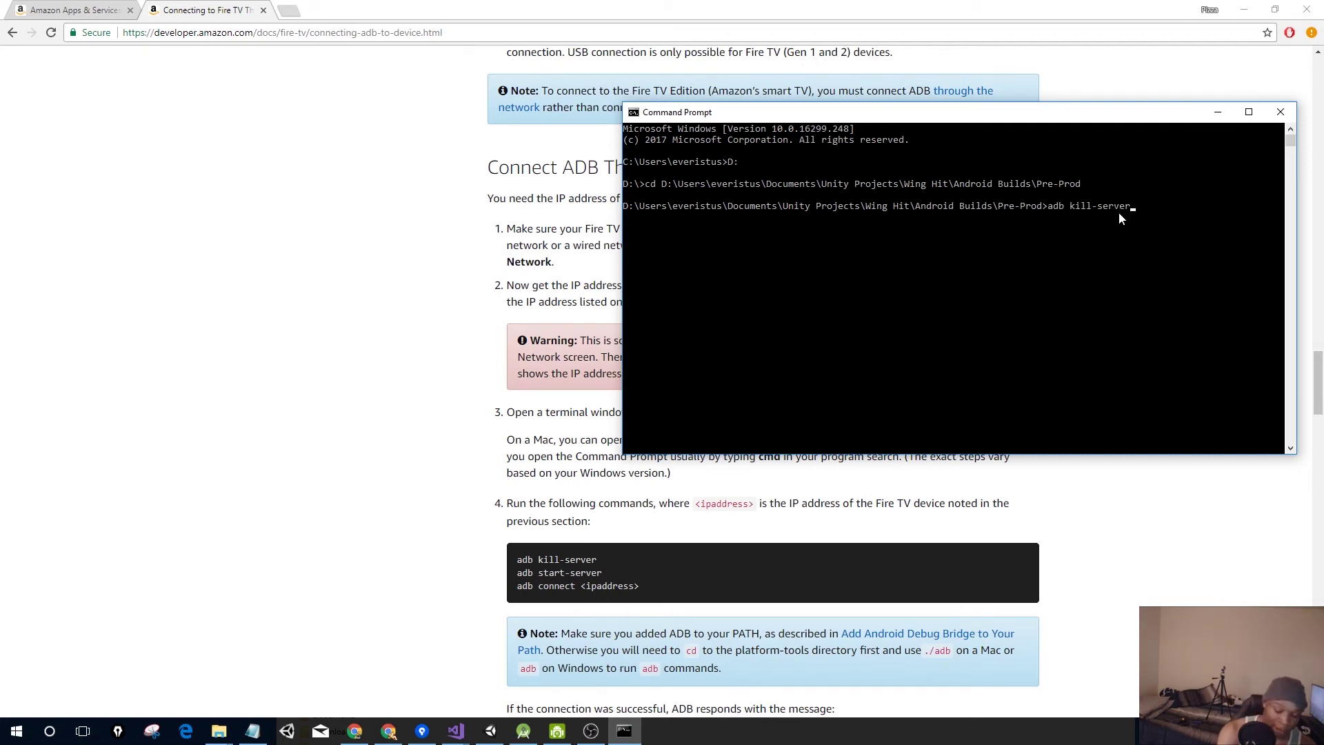
pyautogui.press('Return')
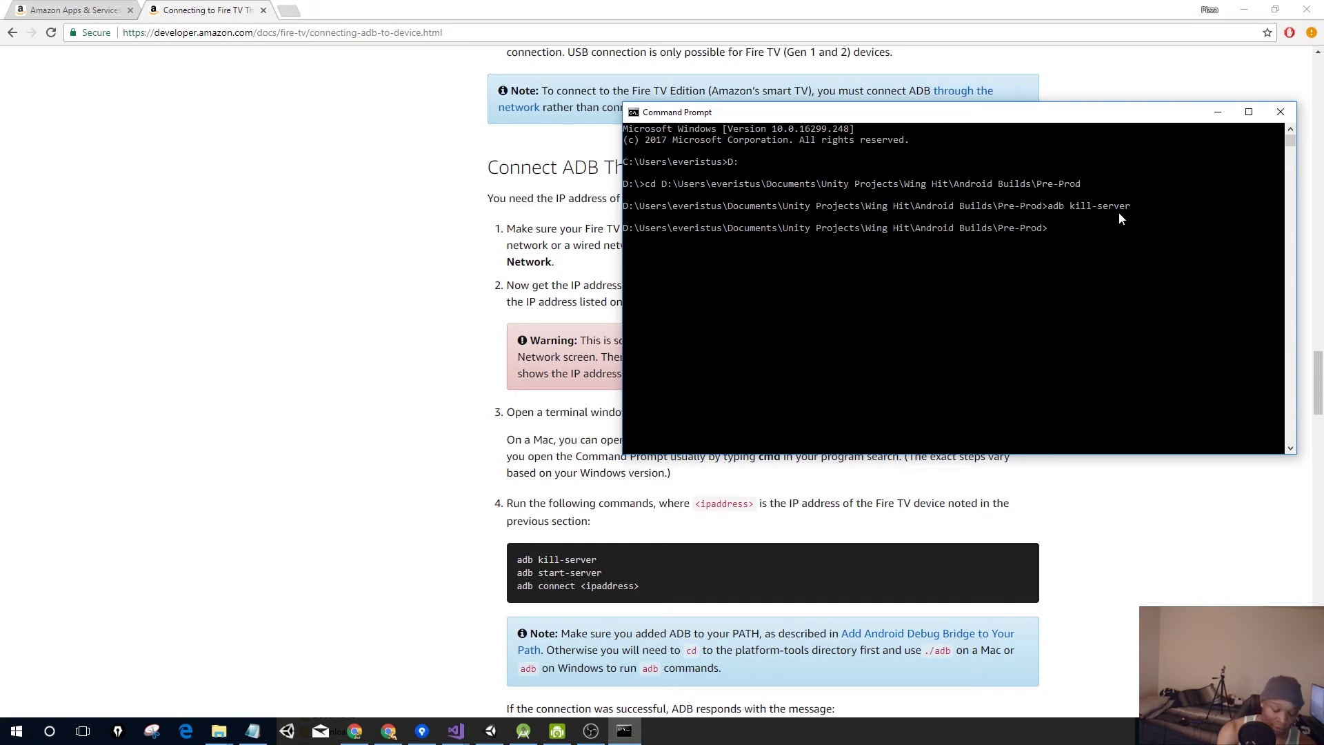
pyautogui.write('adb')
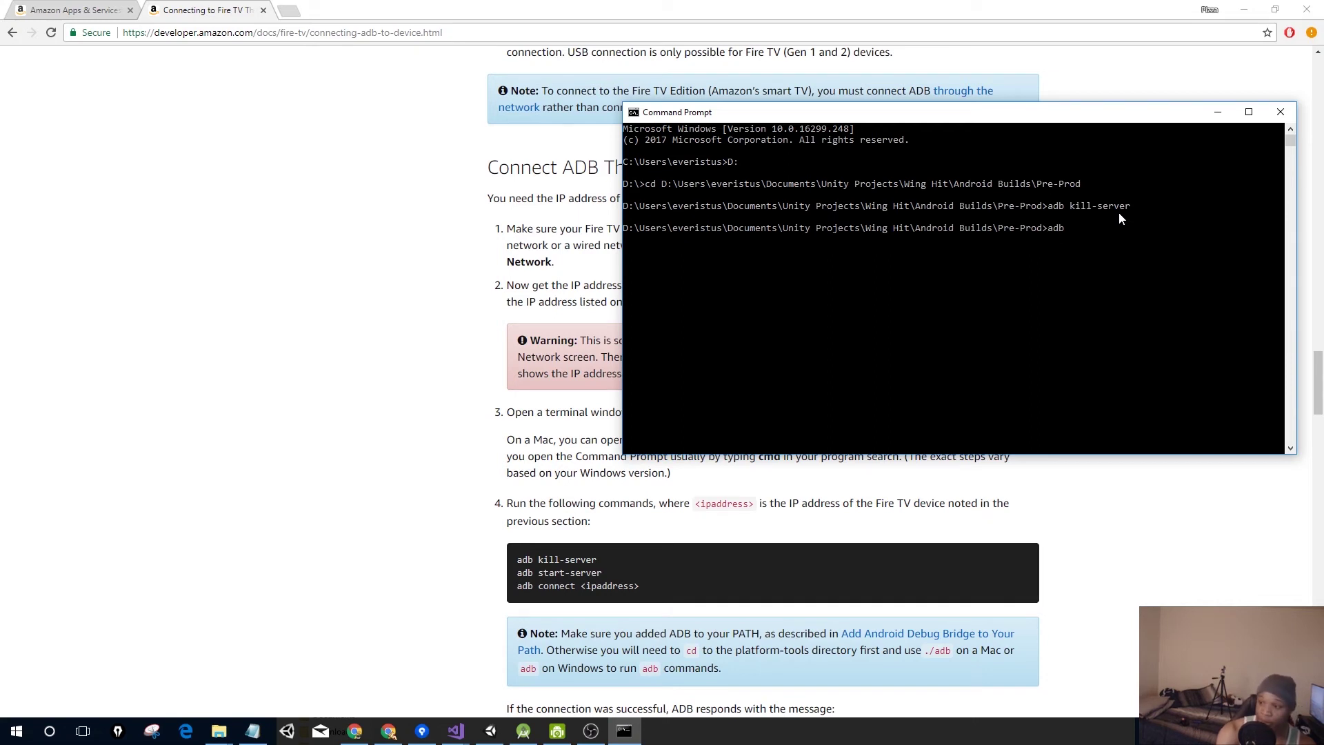
pyautogui.write(' start-')
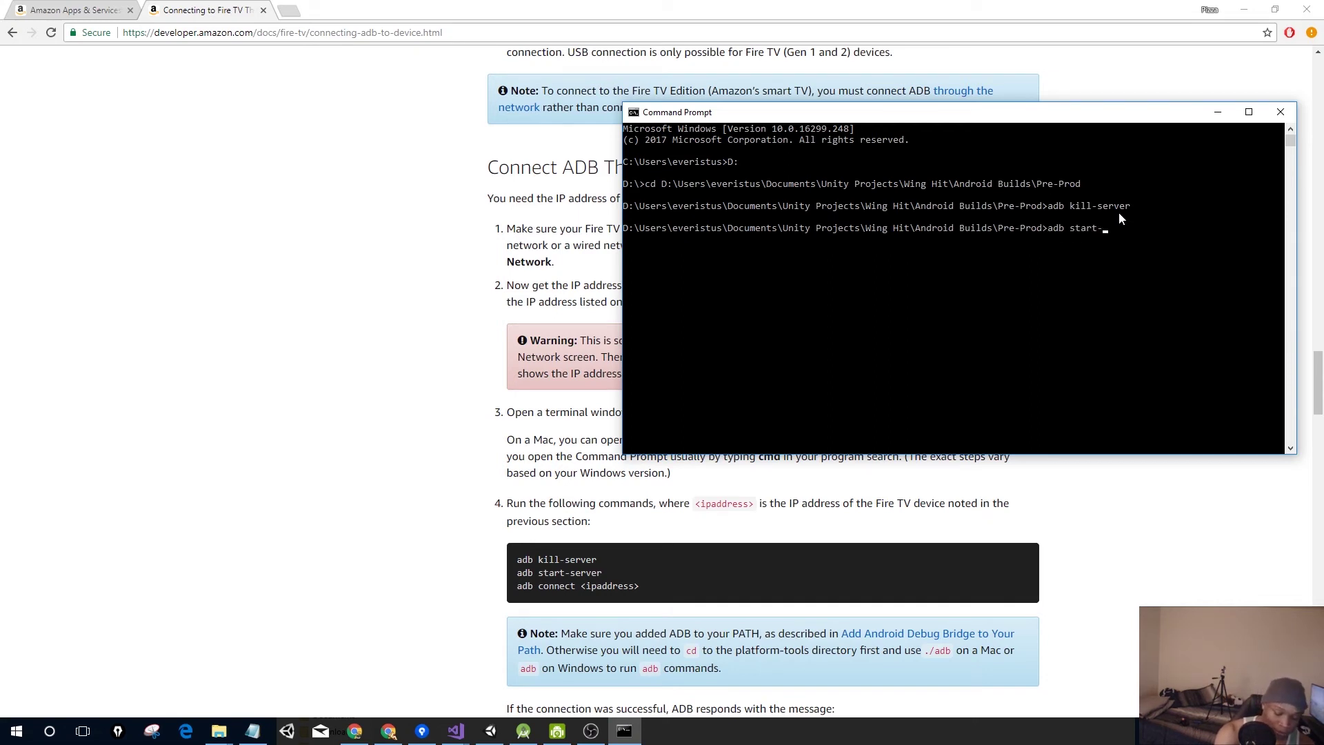
pyautogui.write('server')
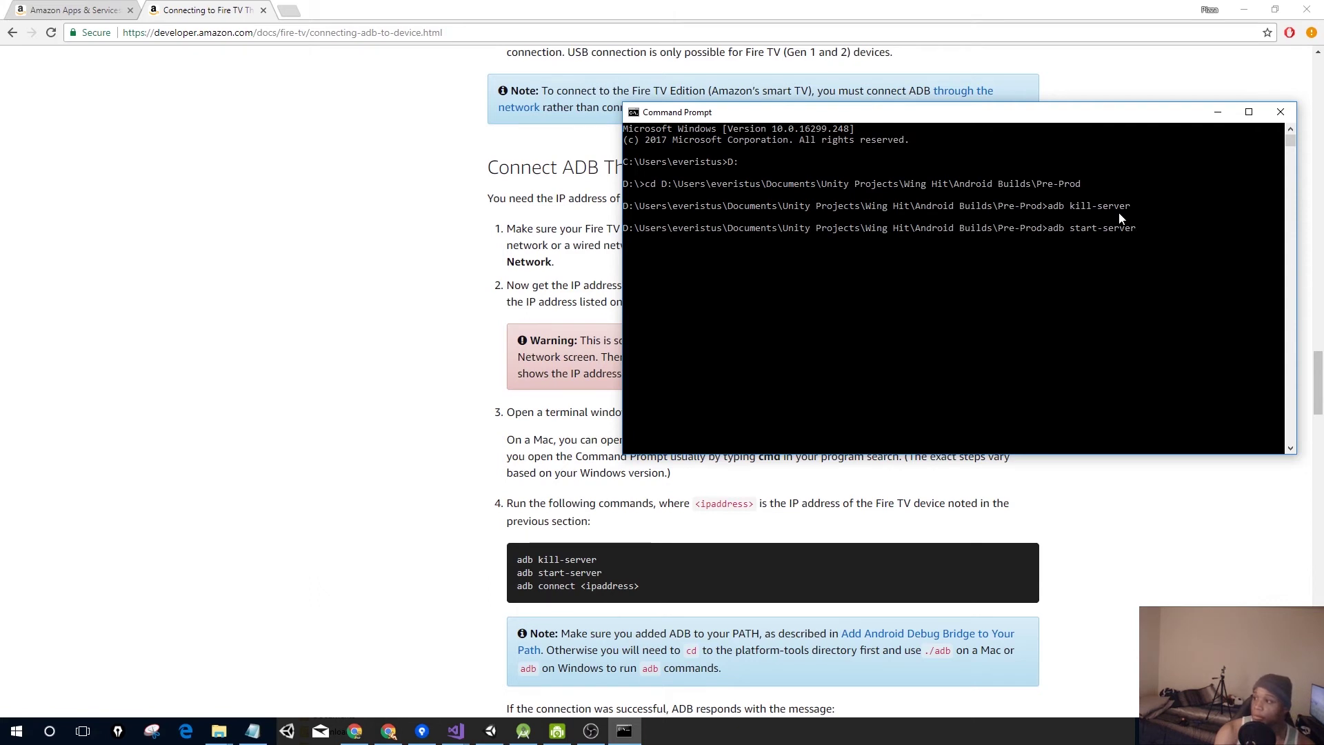
pyautogui.press('Return')
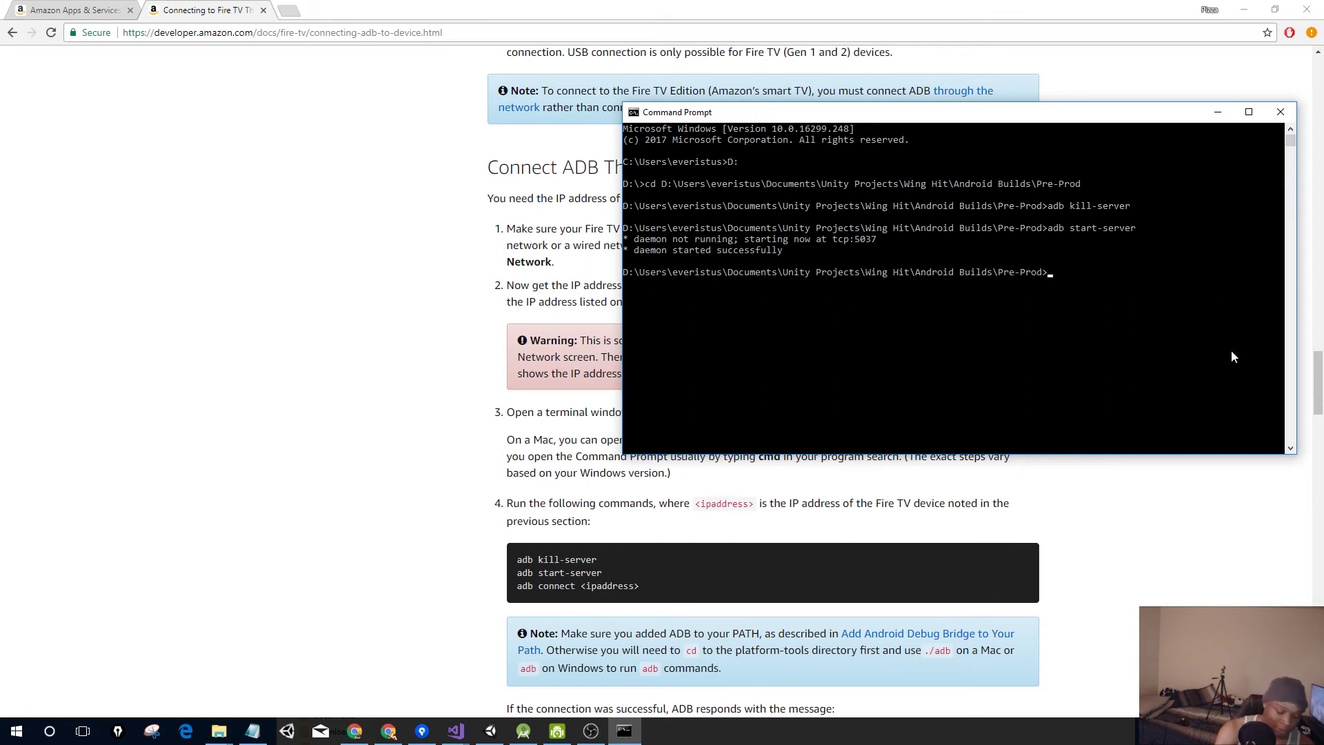
pyautogui.write('adb co')
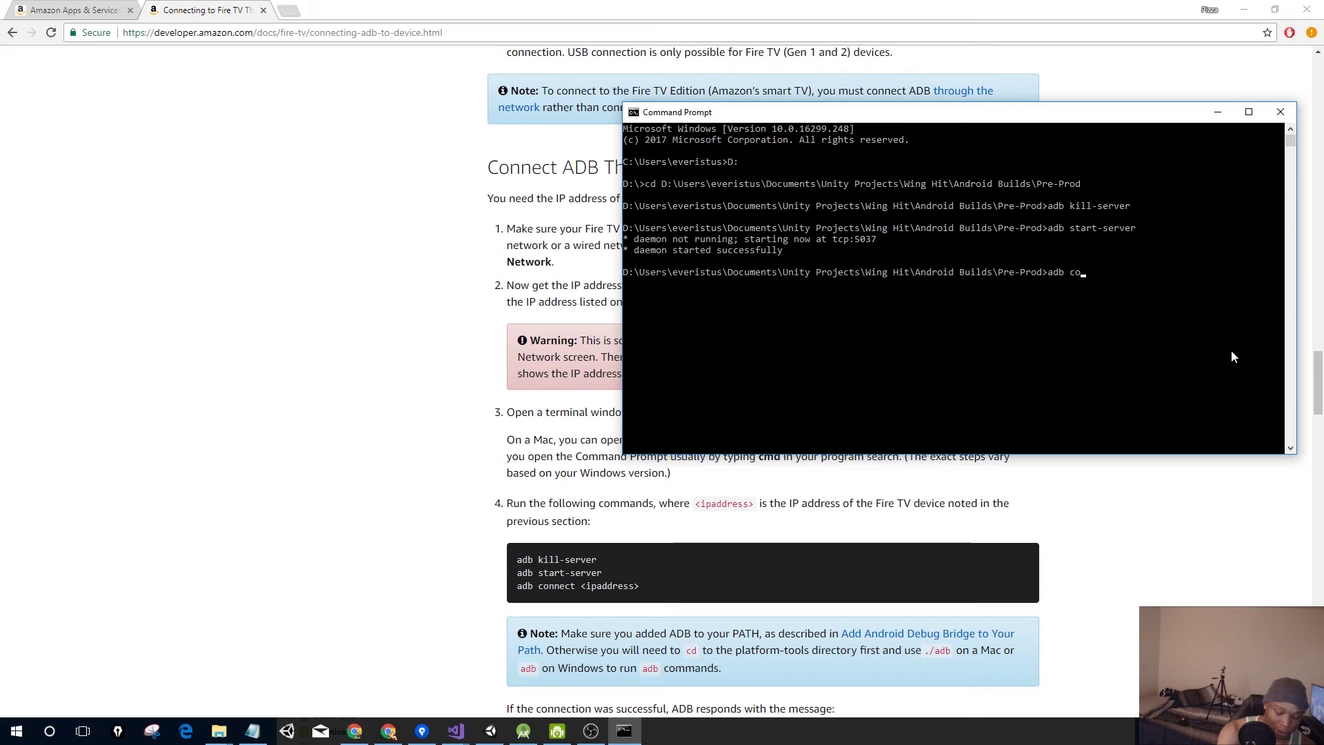
pyautogui.write('nnect')
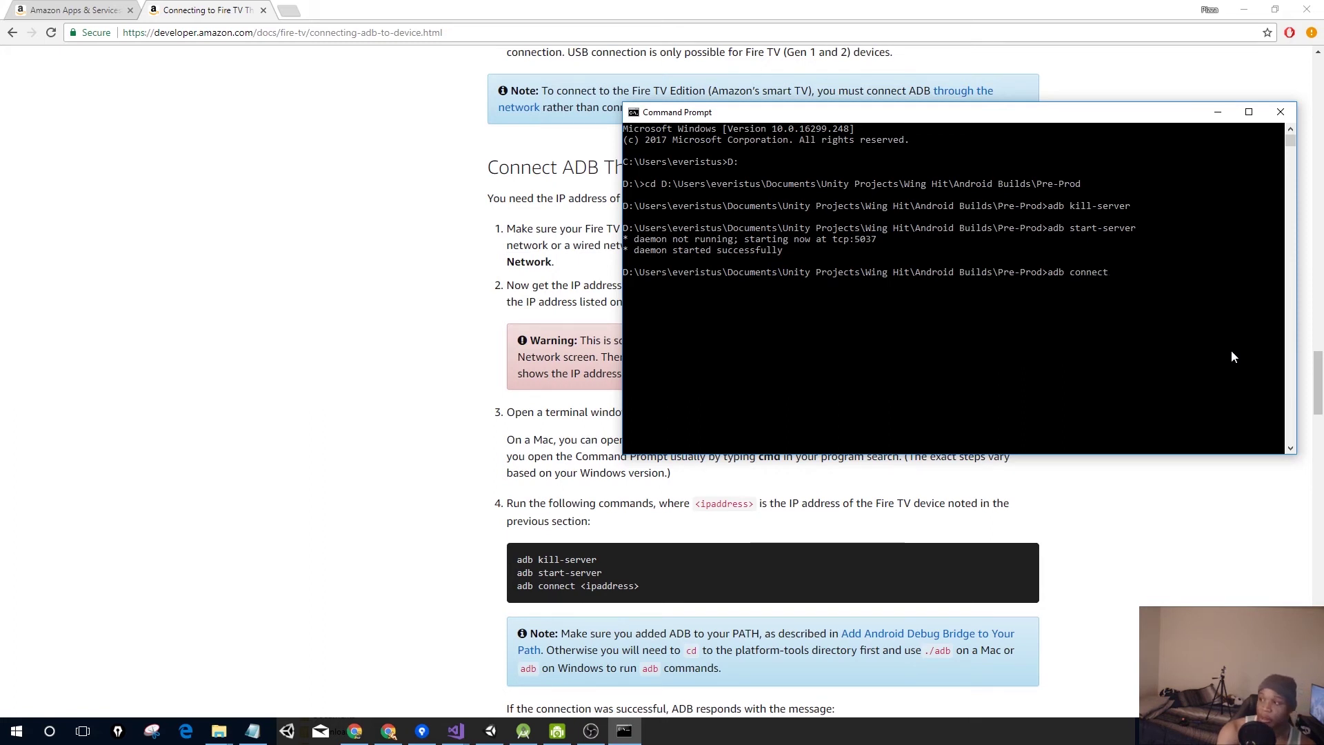
# Finish the adb connect command with the Fire TV's IP address from the note and run it.
pyautogui.click(252, 733)
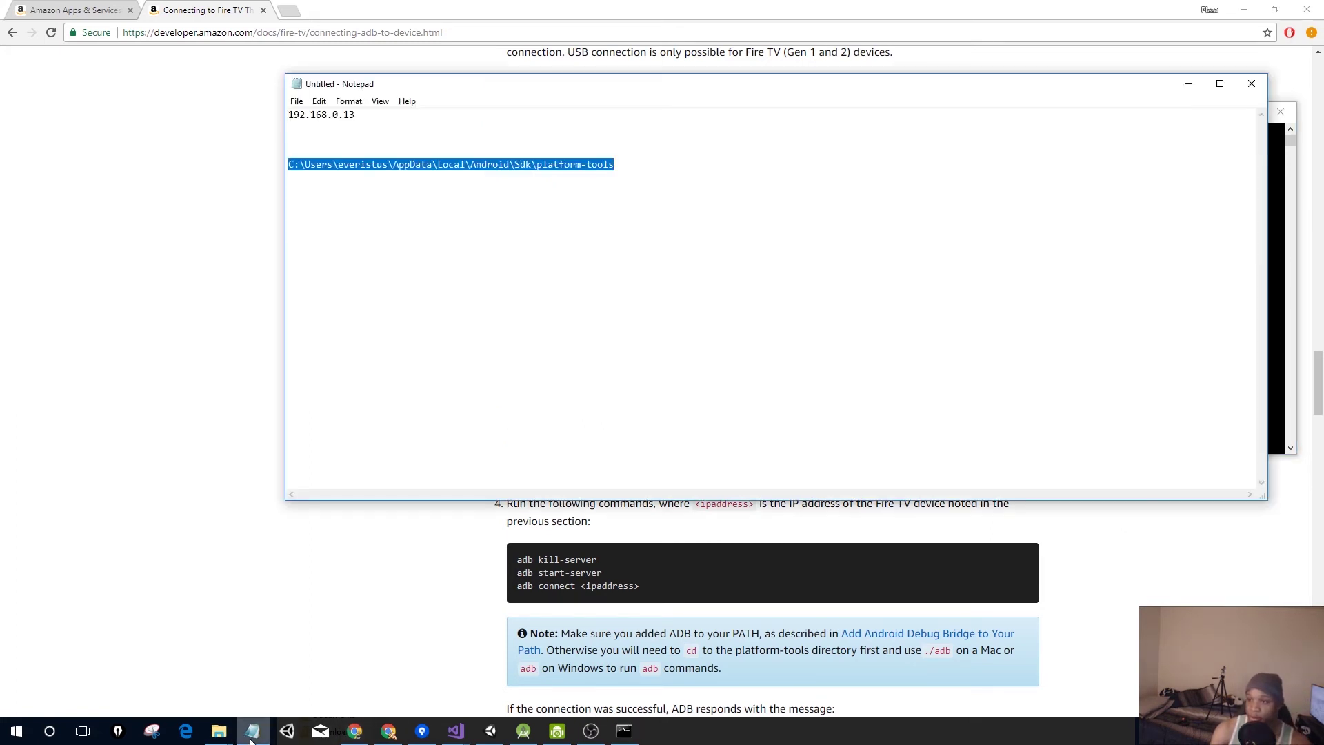
pyautogui.moveTo(793, 89); pyautogui.dragTo(0, 188)
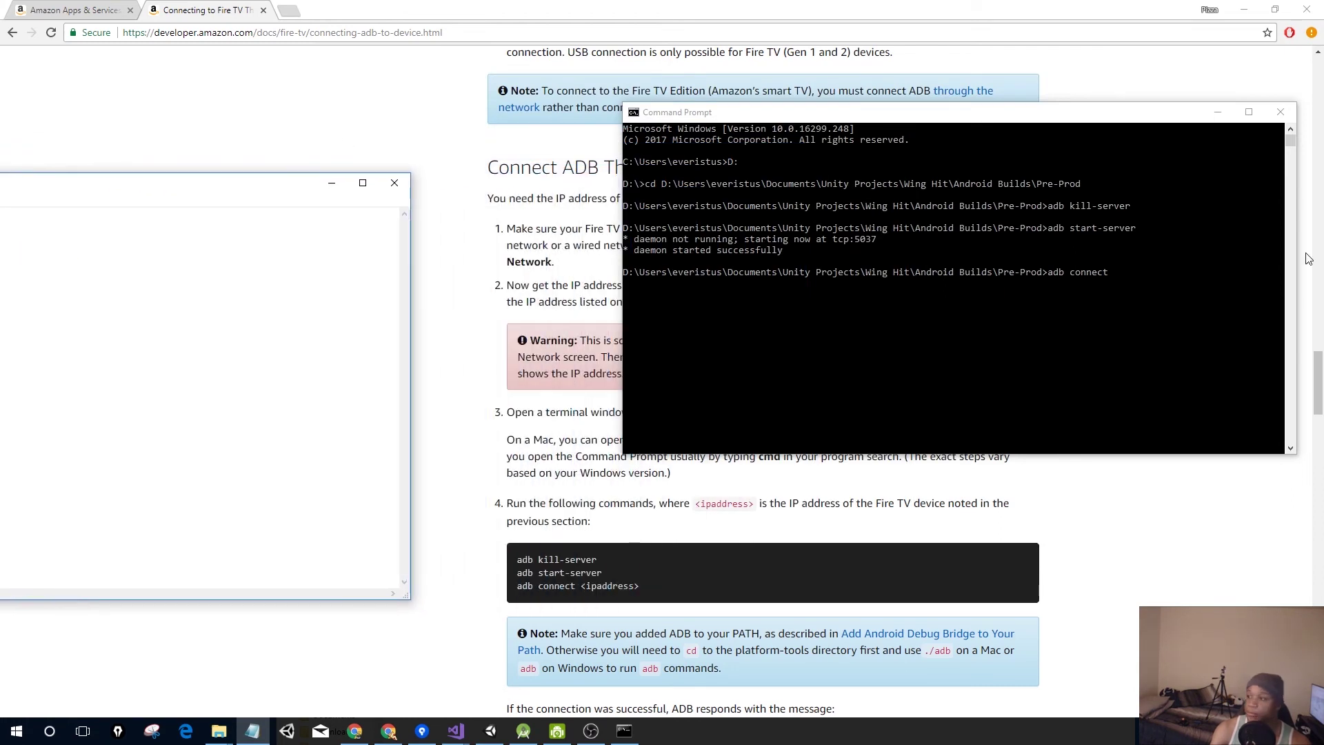
pyautogui.click(1144, 290)
pyautogui.click(1144, 273)
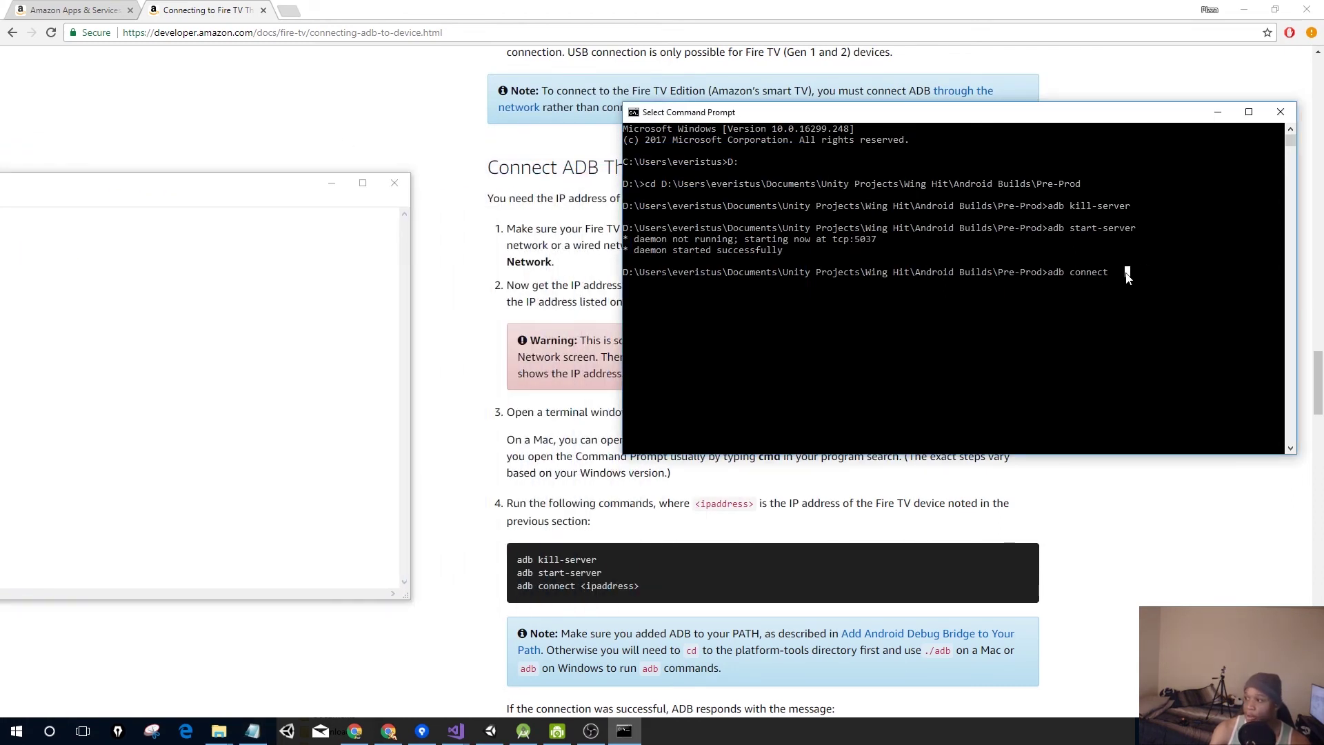
pyautogui.click(1118, 273)
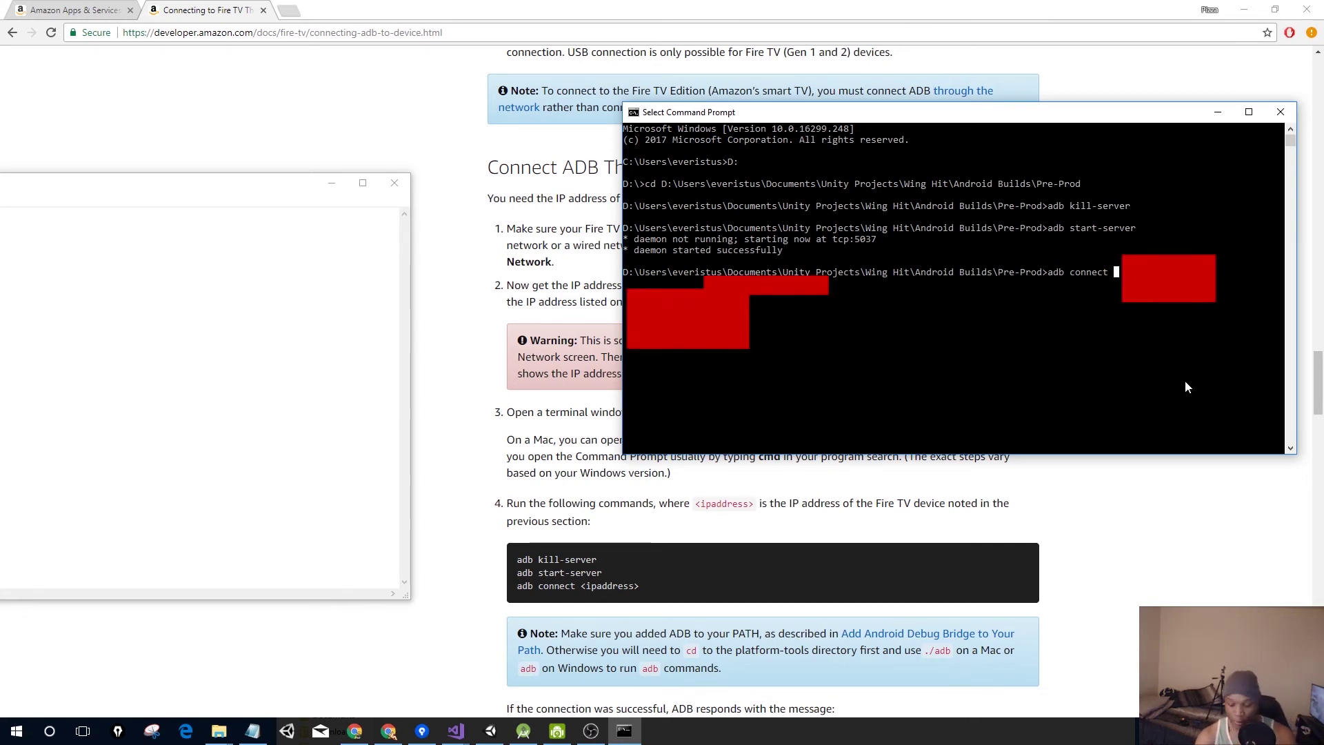
pyautogui.write('19')
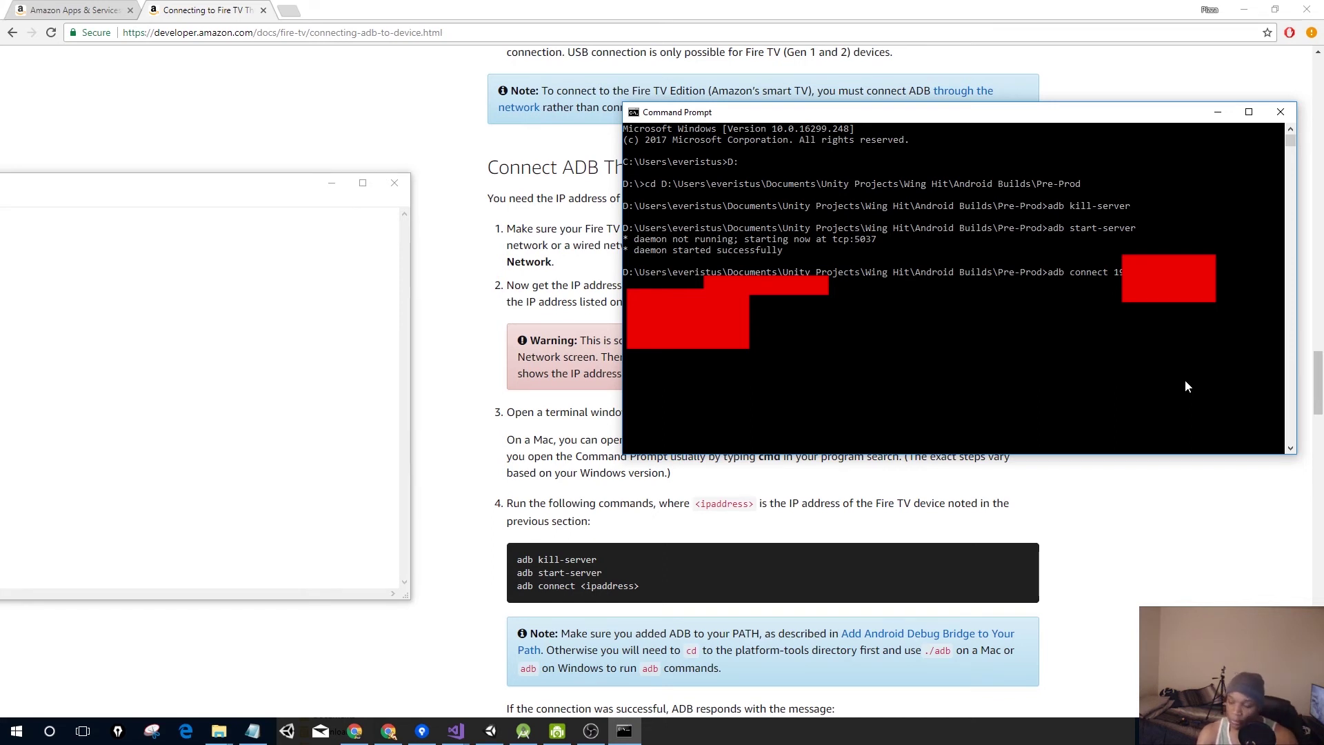
pyautogui.press('Return')
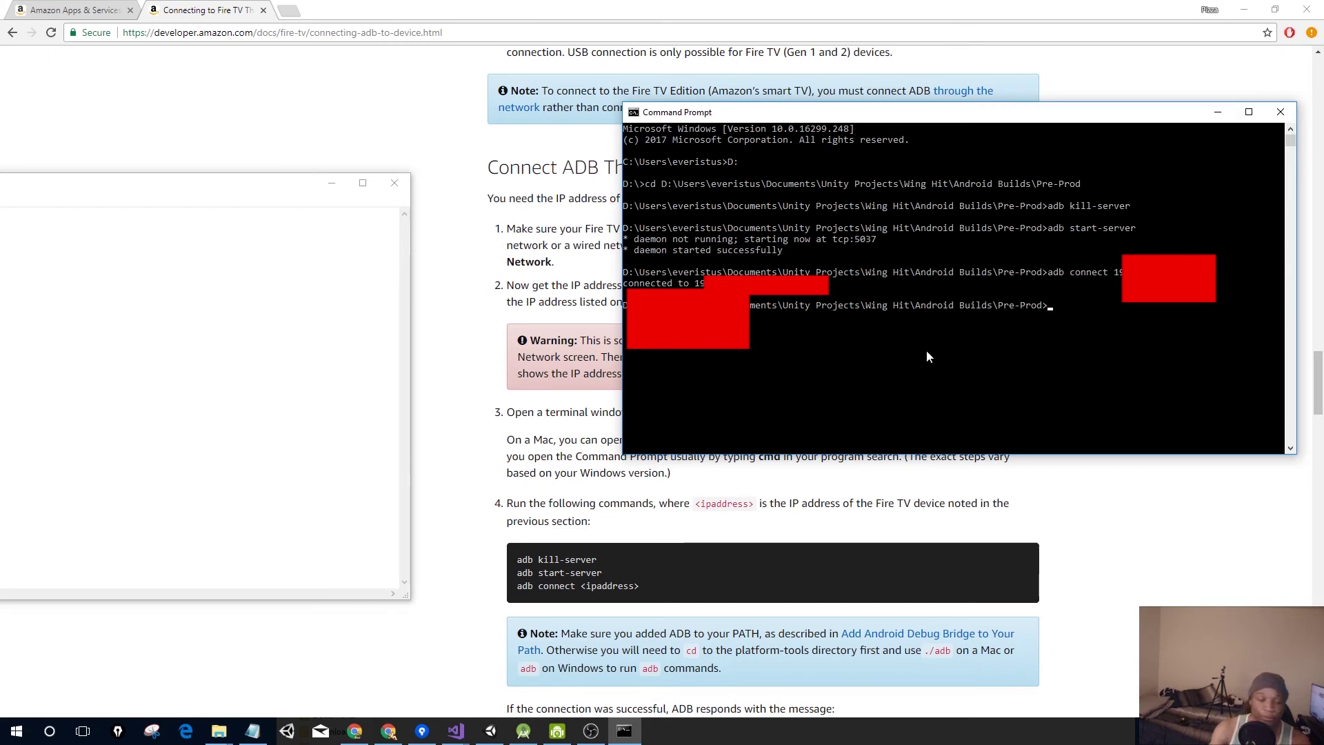
pyautogui.scroll(-3, 734, 590)
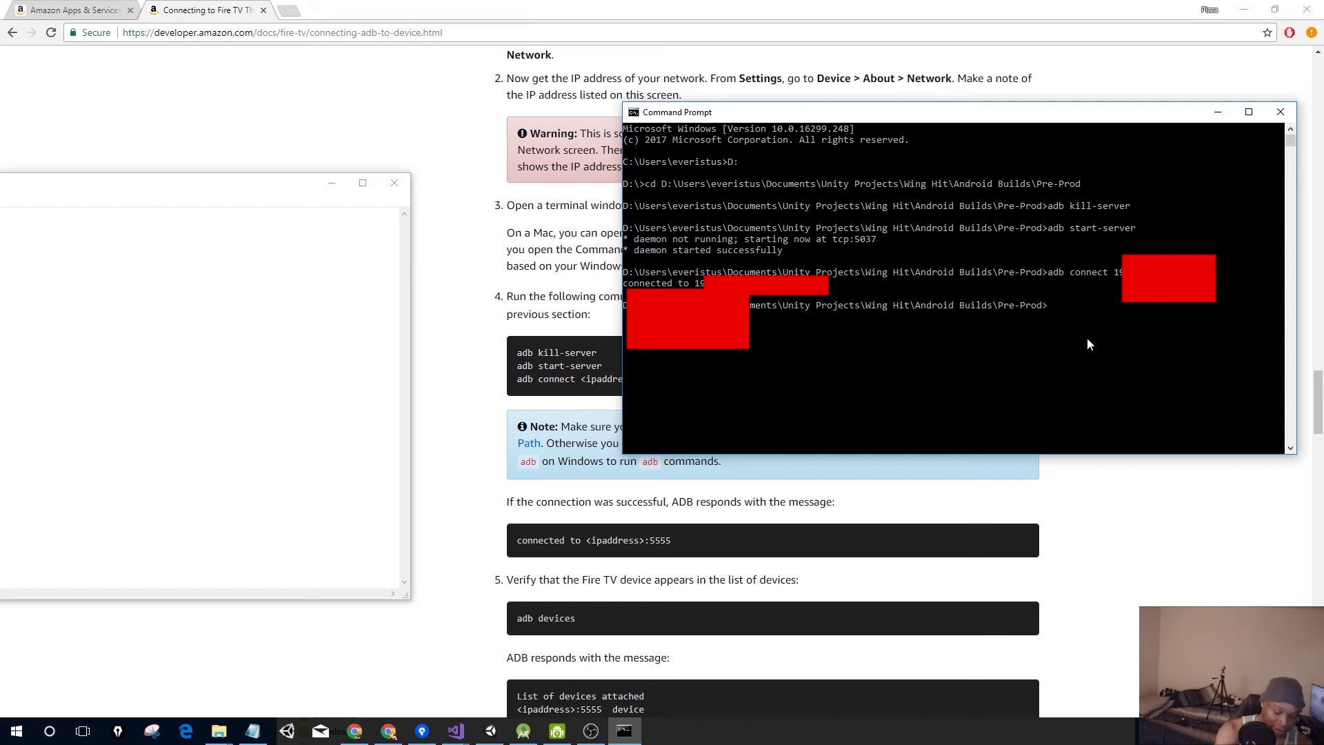
# Run adb devices and compare with Amazon's docs to confirm the Fire TV is attached.
pyautogui.write('adb devices')
pyautogui.press('Return')
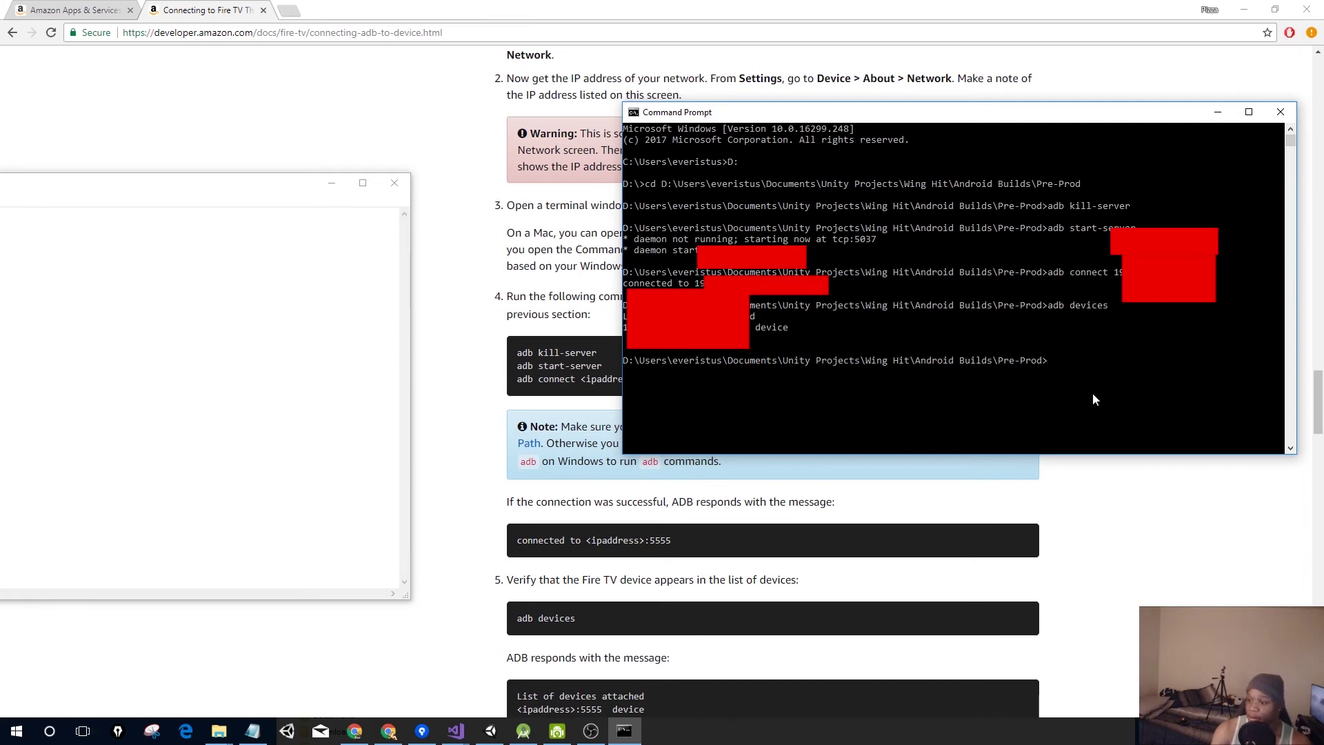
pyautogui.scroll(-1, 1093, 392)
pyautogui.scroll(-4, 945, 550)
pyautogui.scroll(-2, 494, 515)
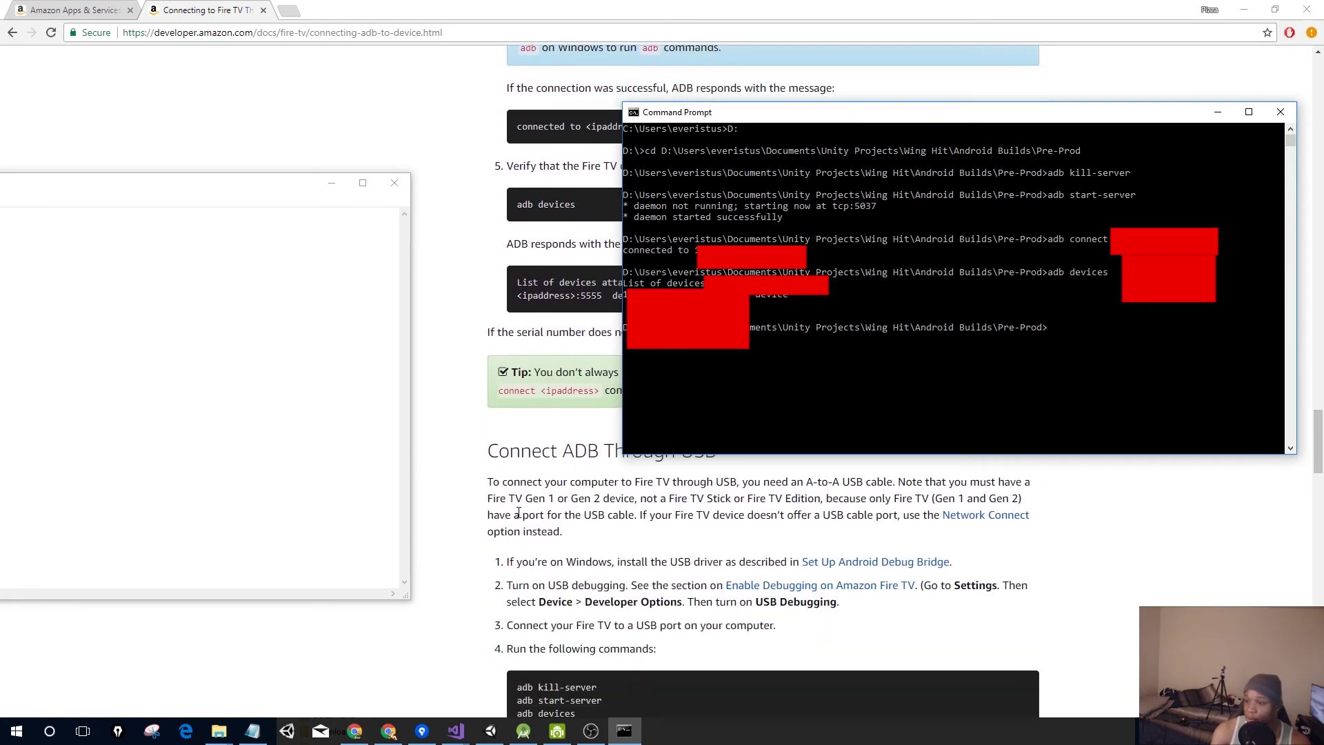
pyautogui.scroll(3, 521, 514)
pyautogui.scroll(-9, 521, 514)
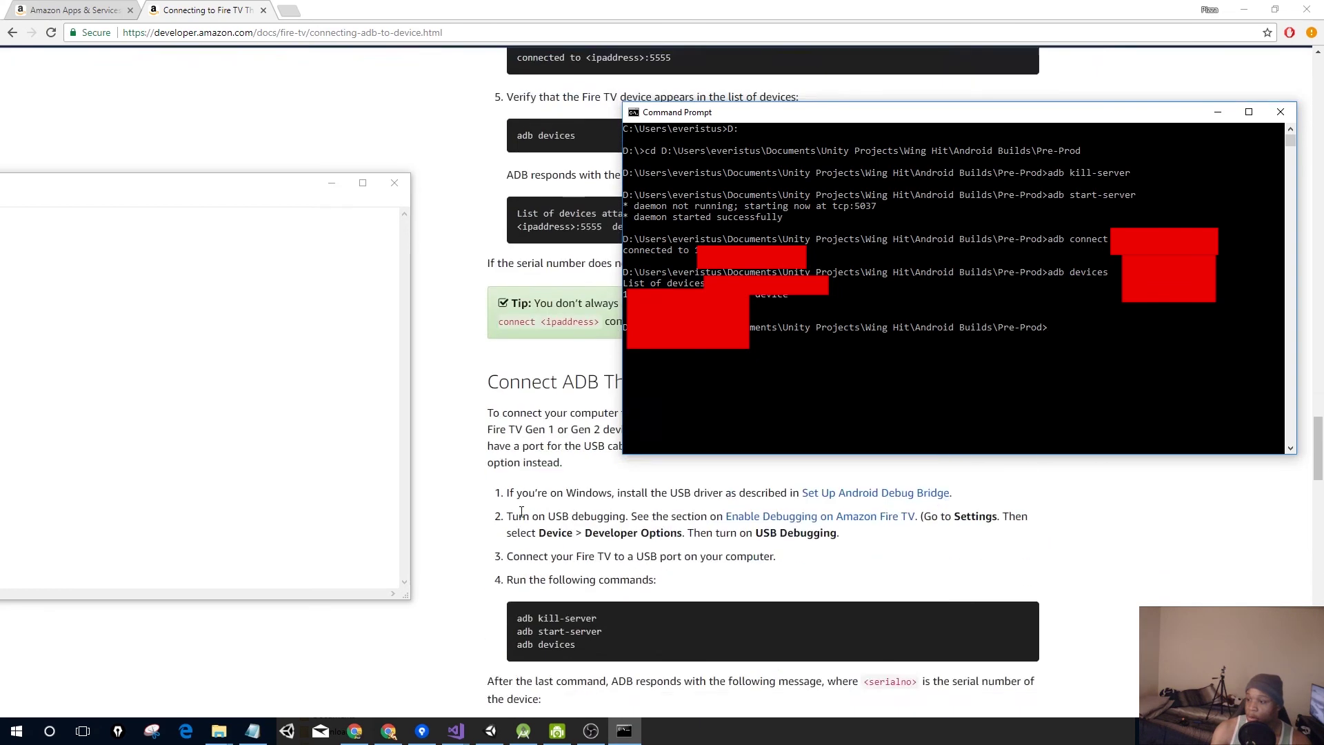
pyautogui.scroll(-5, 520, 514)
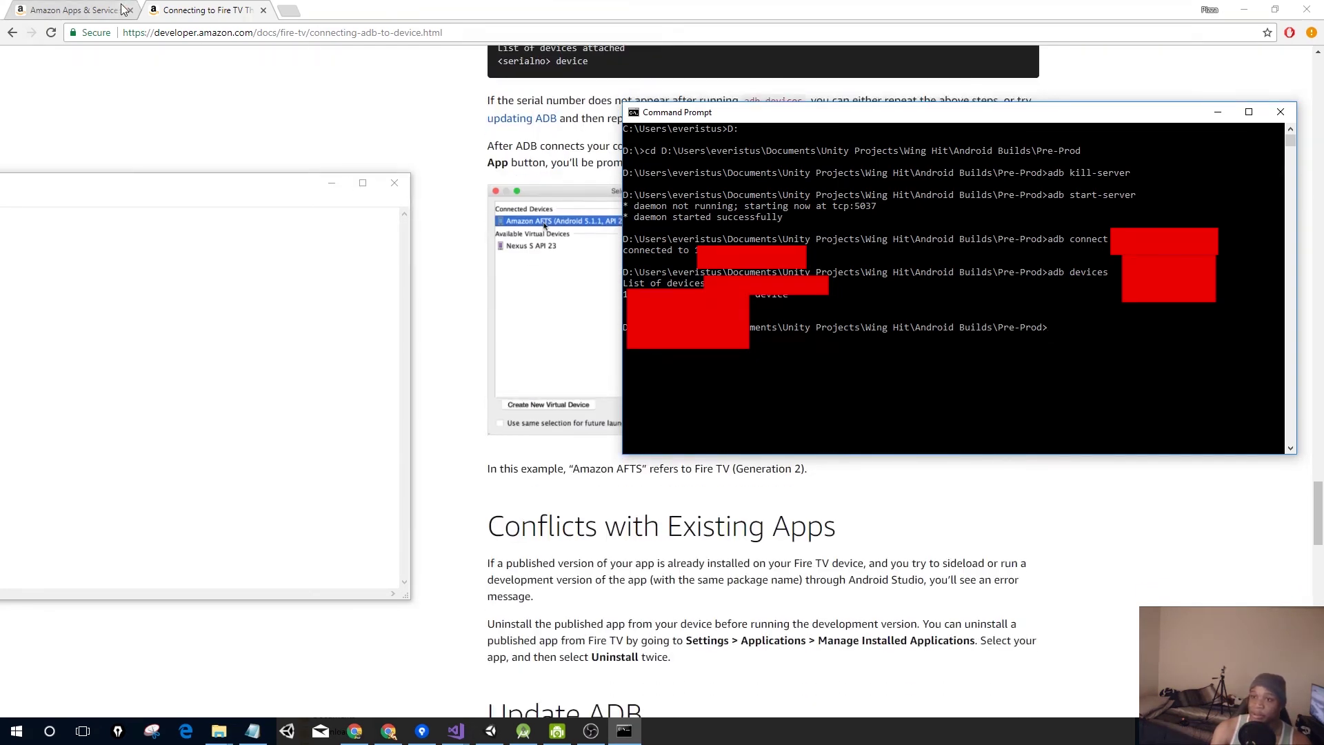
pyautogui.click(294, 10)
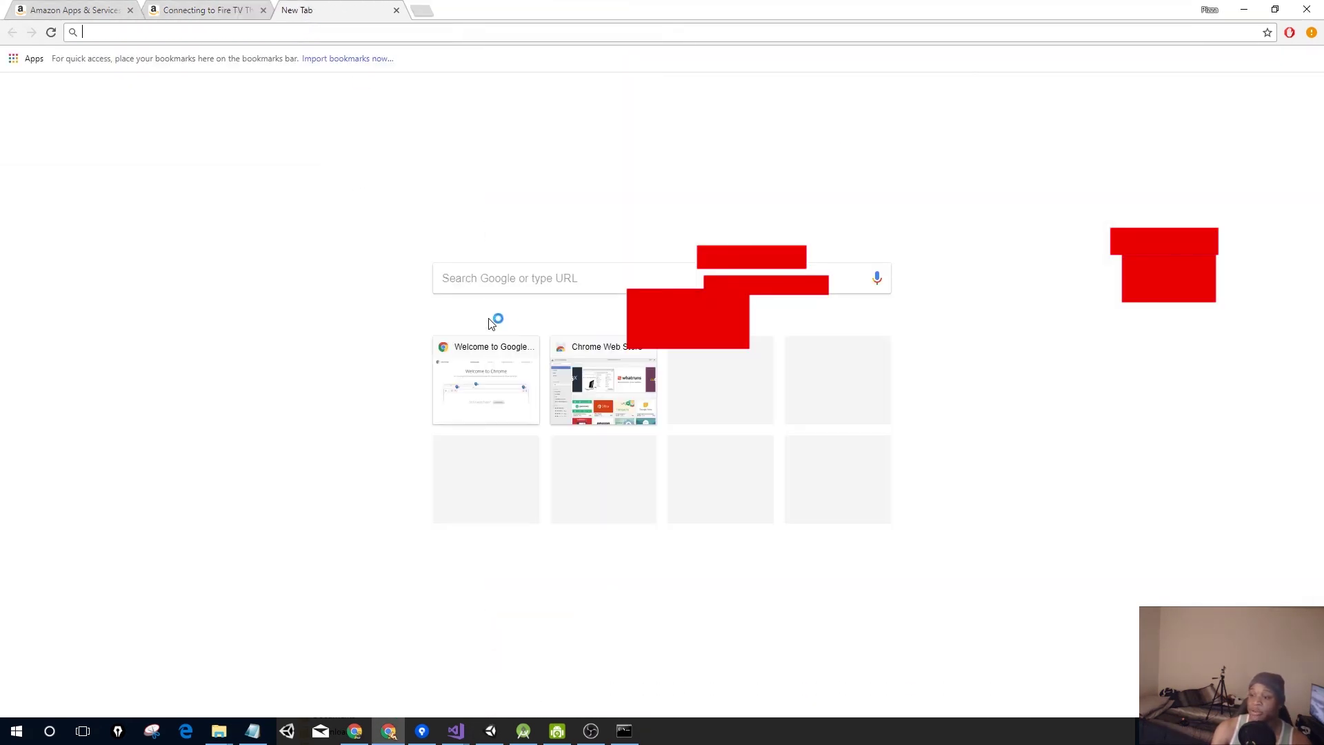
# Copy the exact name of wing-hit_firestick.apk from the Pre-Prod folder without renaming it, then return to Command Prompt.
pyautogui.click(625, 732)
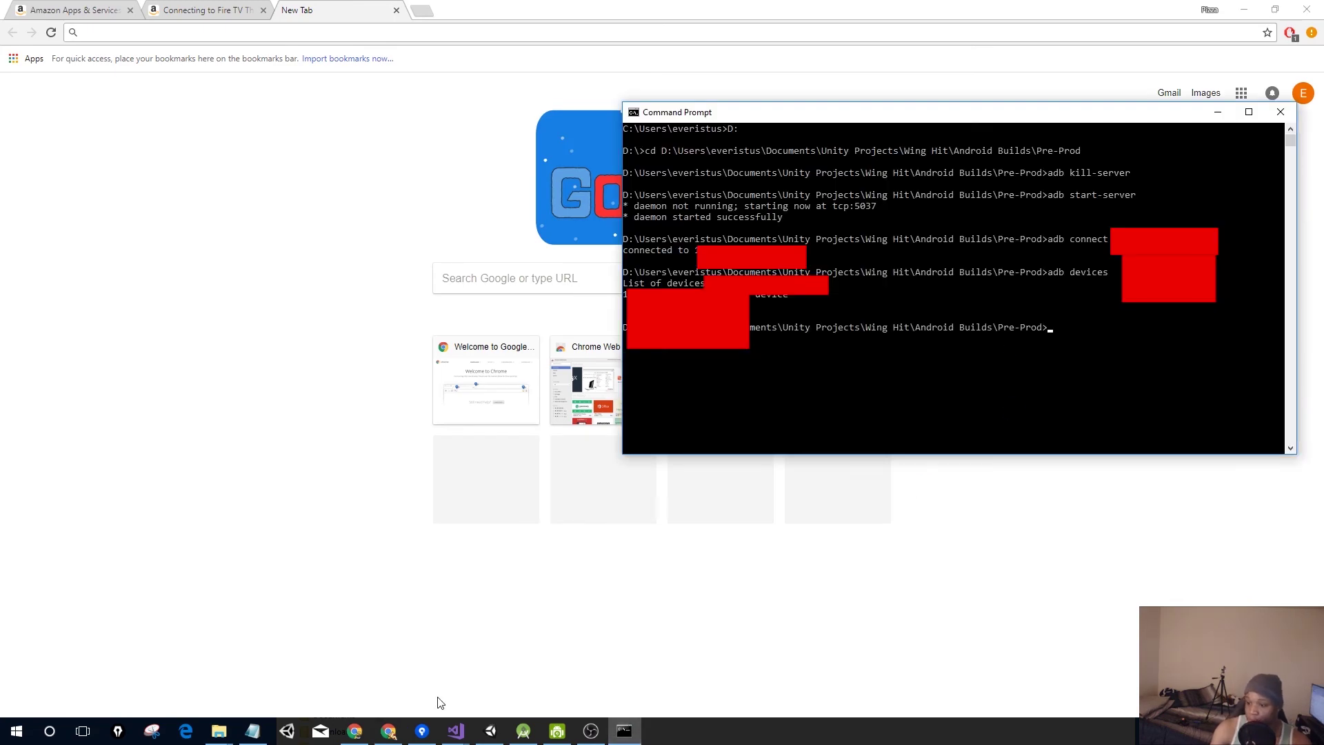
pyautogui.moveTo(227, 737)
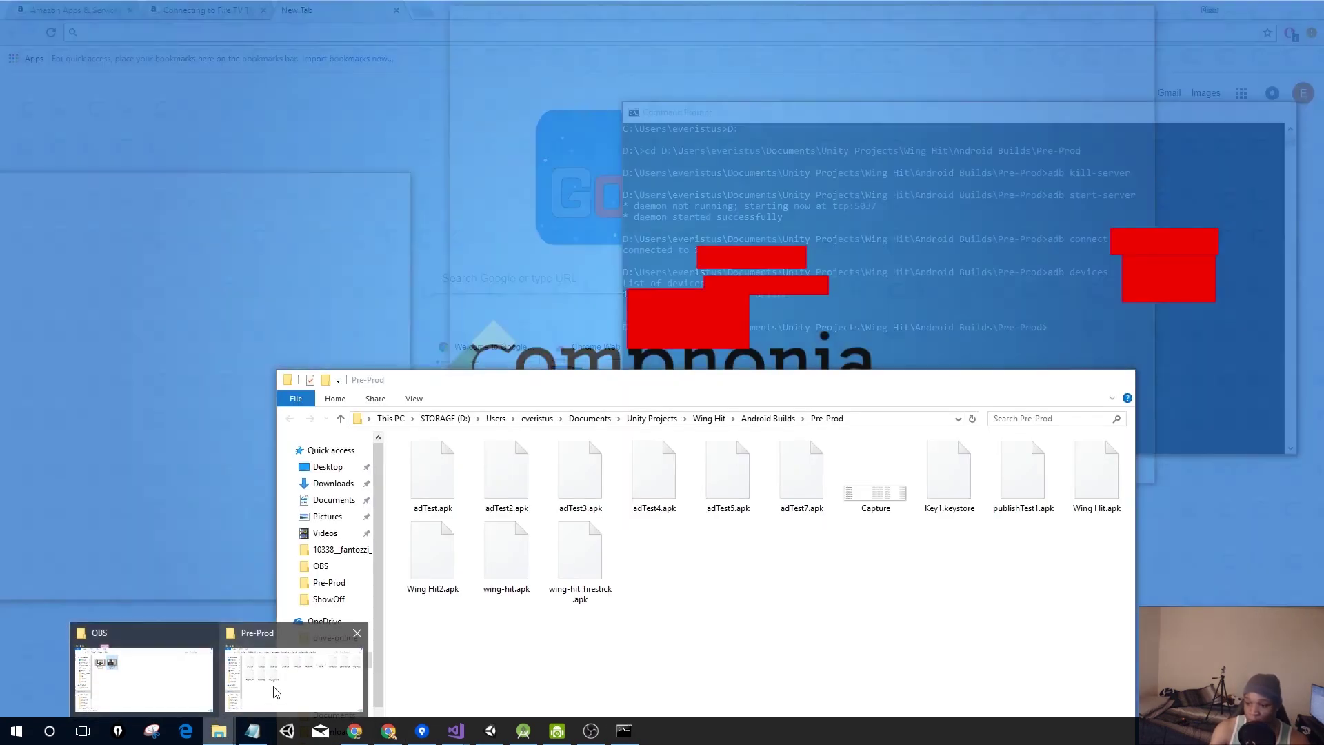
pyautogui.click(276, 692)
pyautogui.click(582, 600)
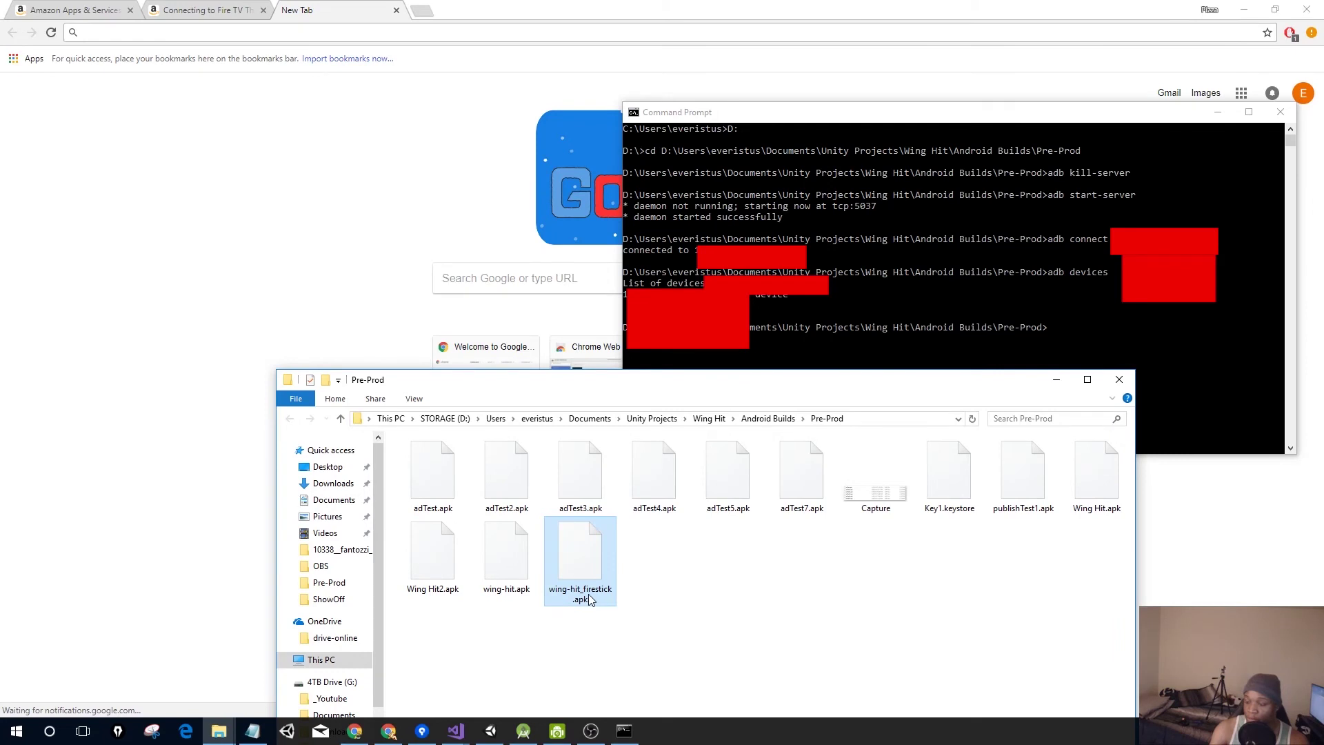
pyautogui.click(590, 596)
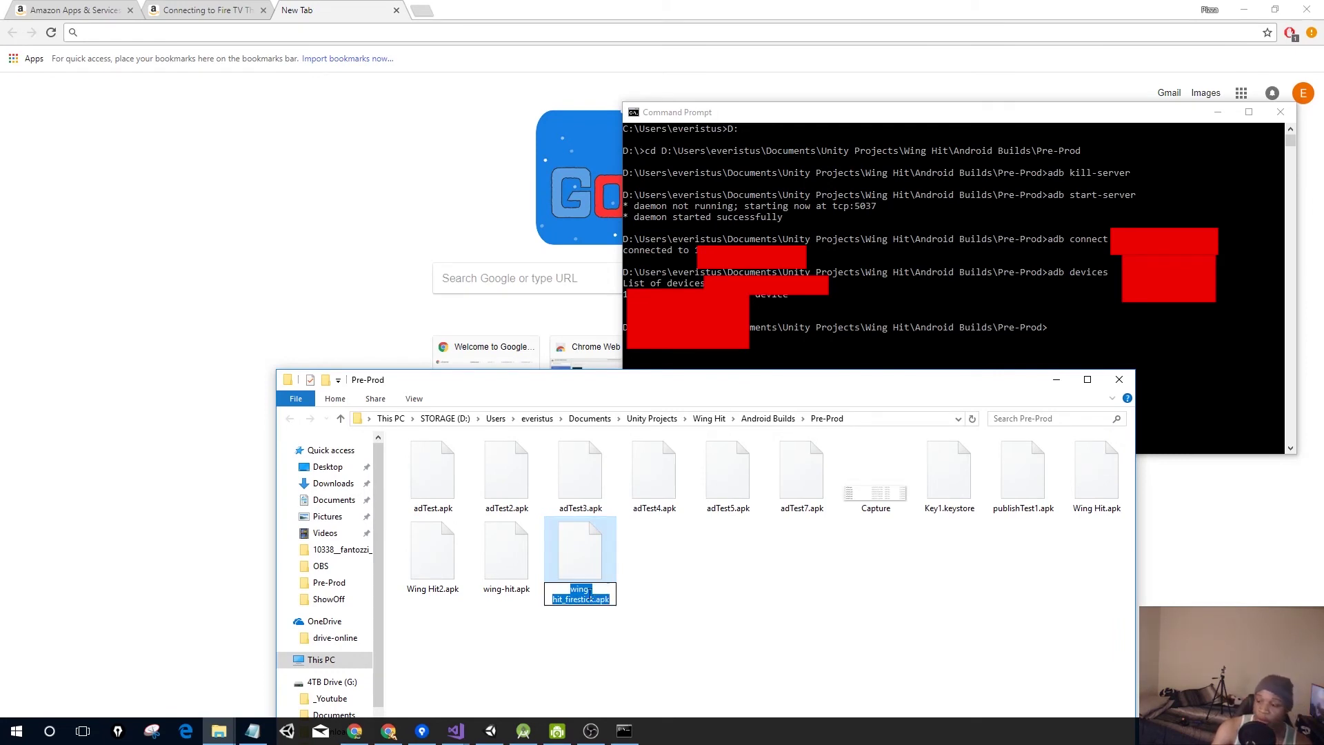
pyautogui.click(600, 599)
pyautogui.click(693, 603)
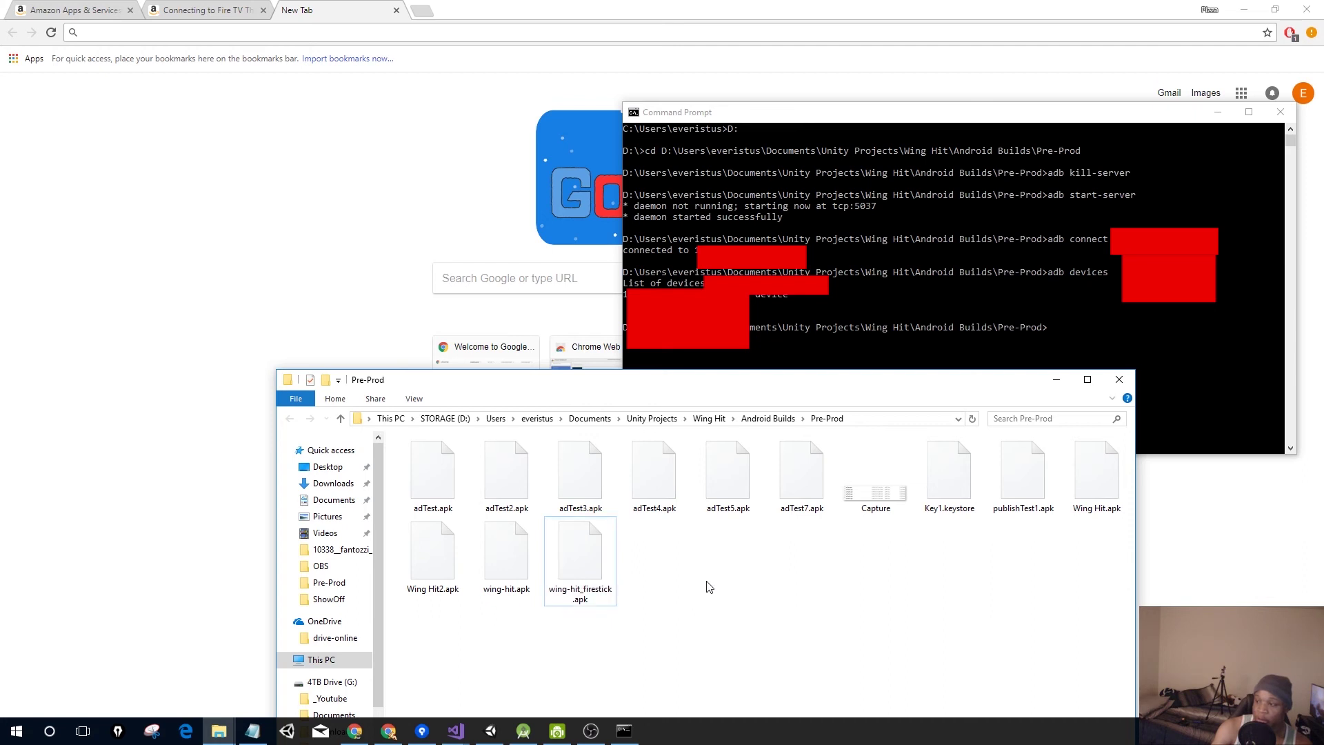
pyautogui.click(1112, 321)
# Run 'adb install wing-hit_firestick.apk' in Command Prompt, then bring Chrome to the front.
pyautogui.click(1116, 325)
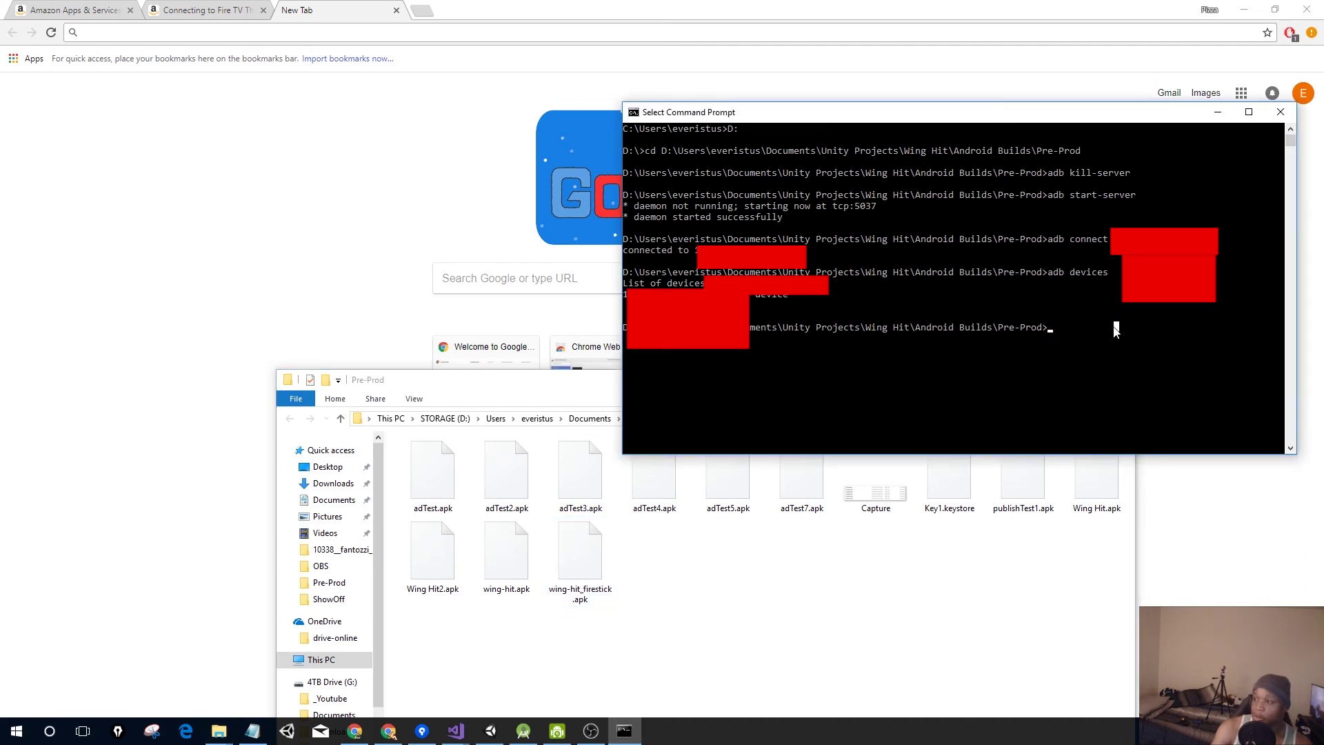
pyautogui.write('adb insta')
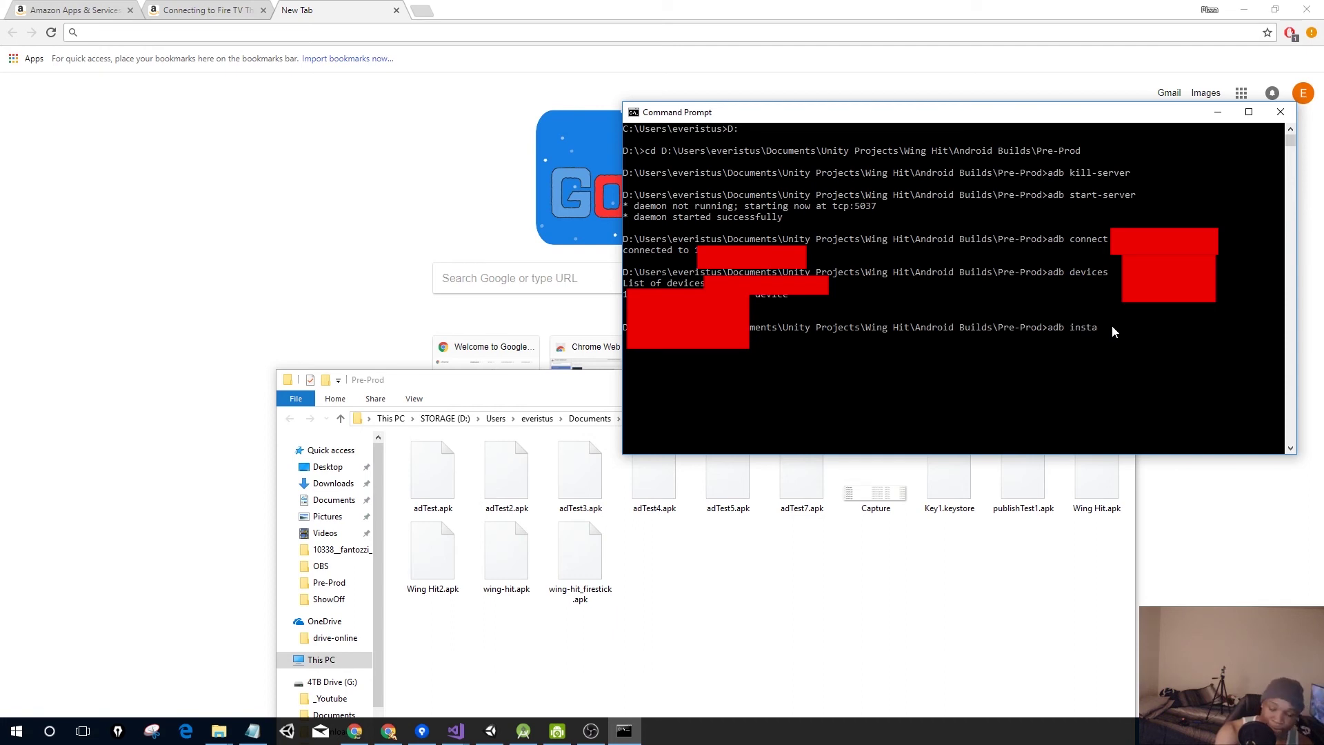
pyautogui.write('l')
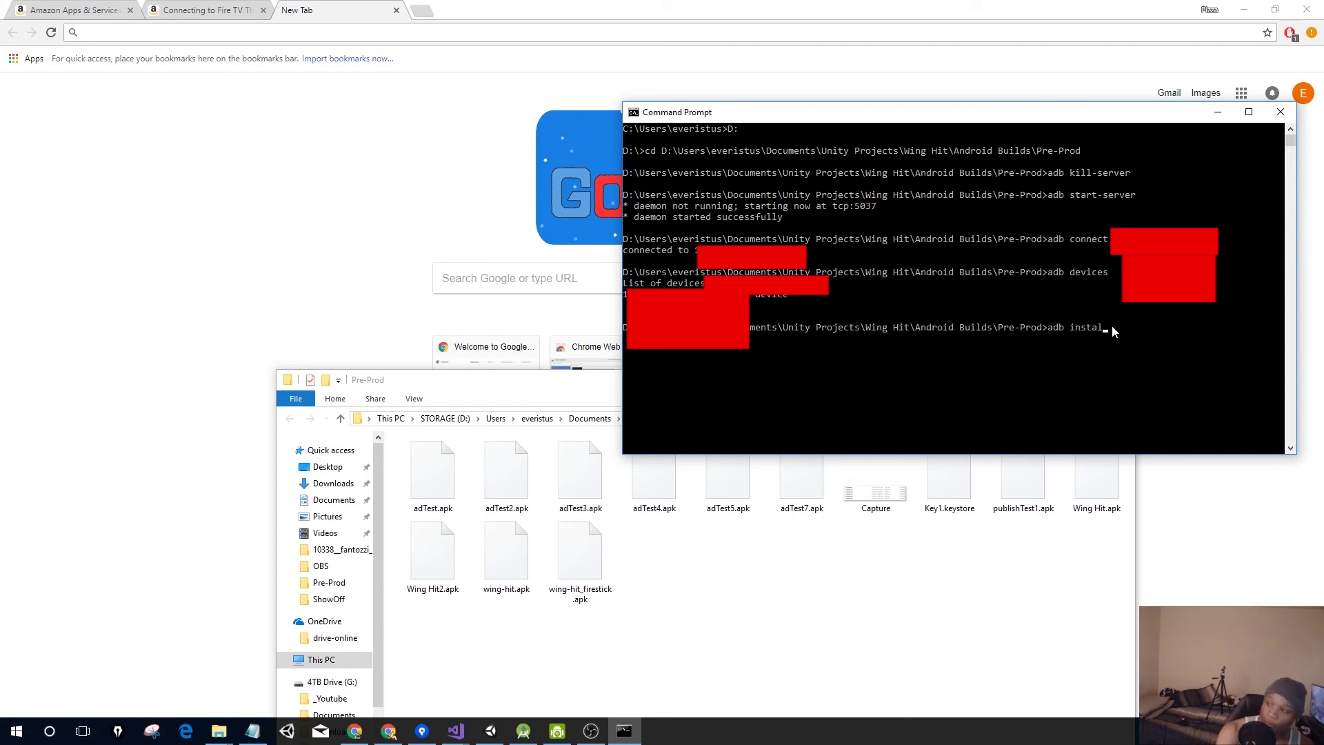
pyautogui.write('l wing-hit_firestick.apk')
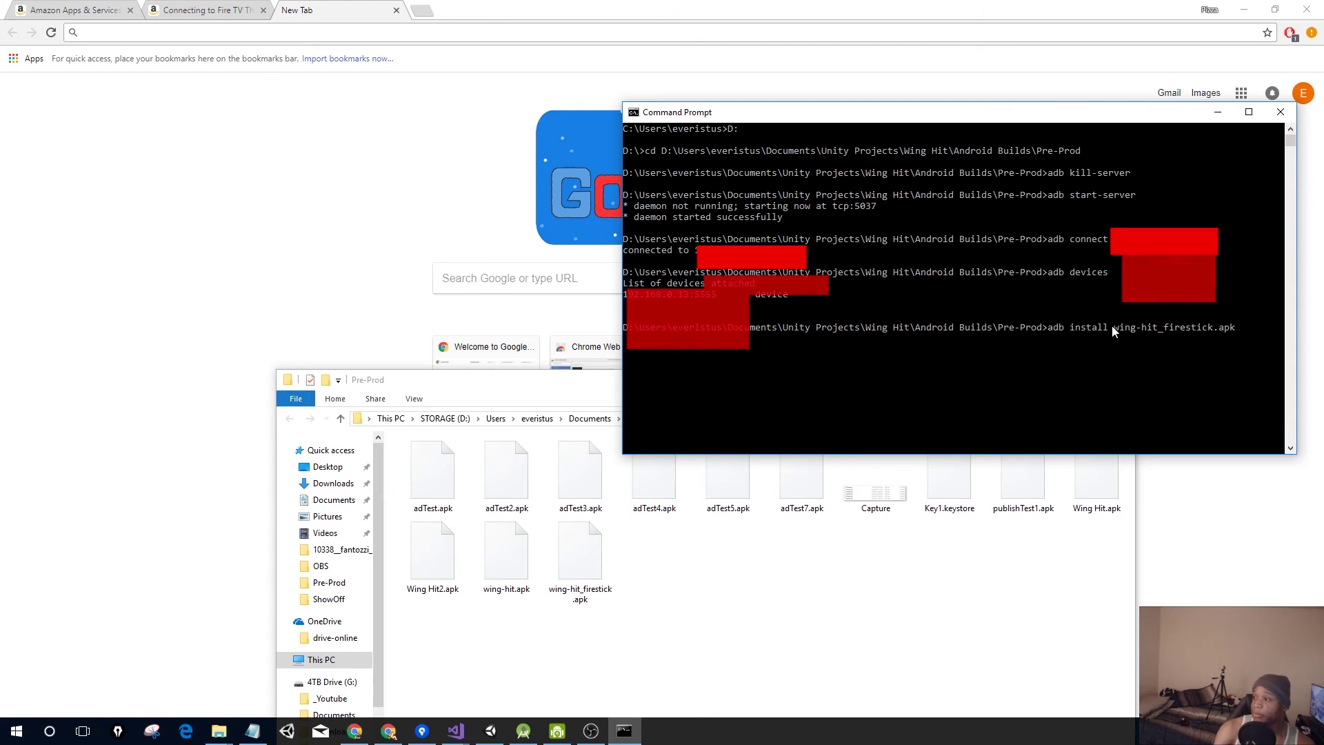
pyautogui.press('Return')
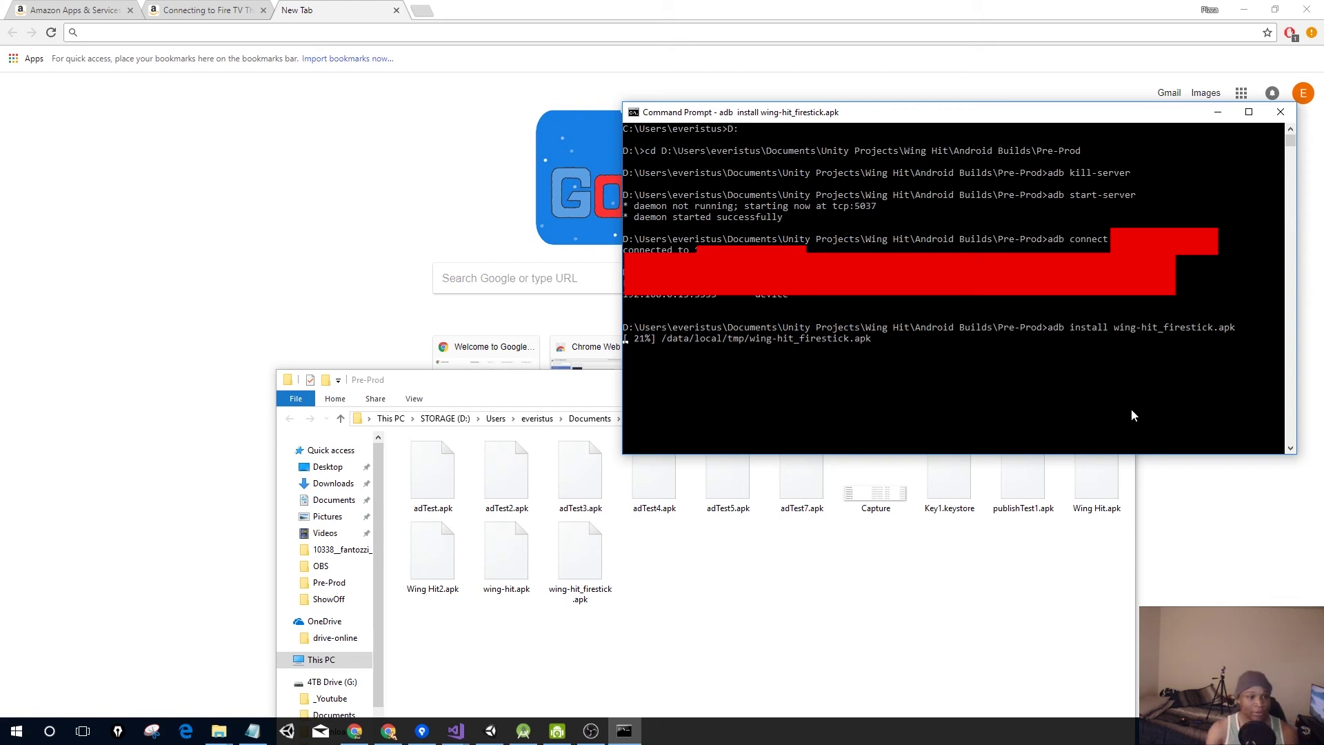
pyautogui.click(481, 209)
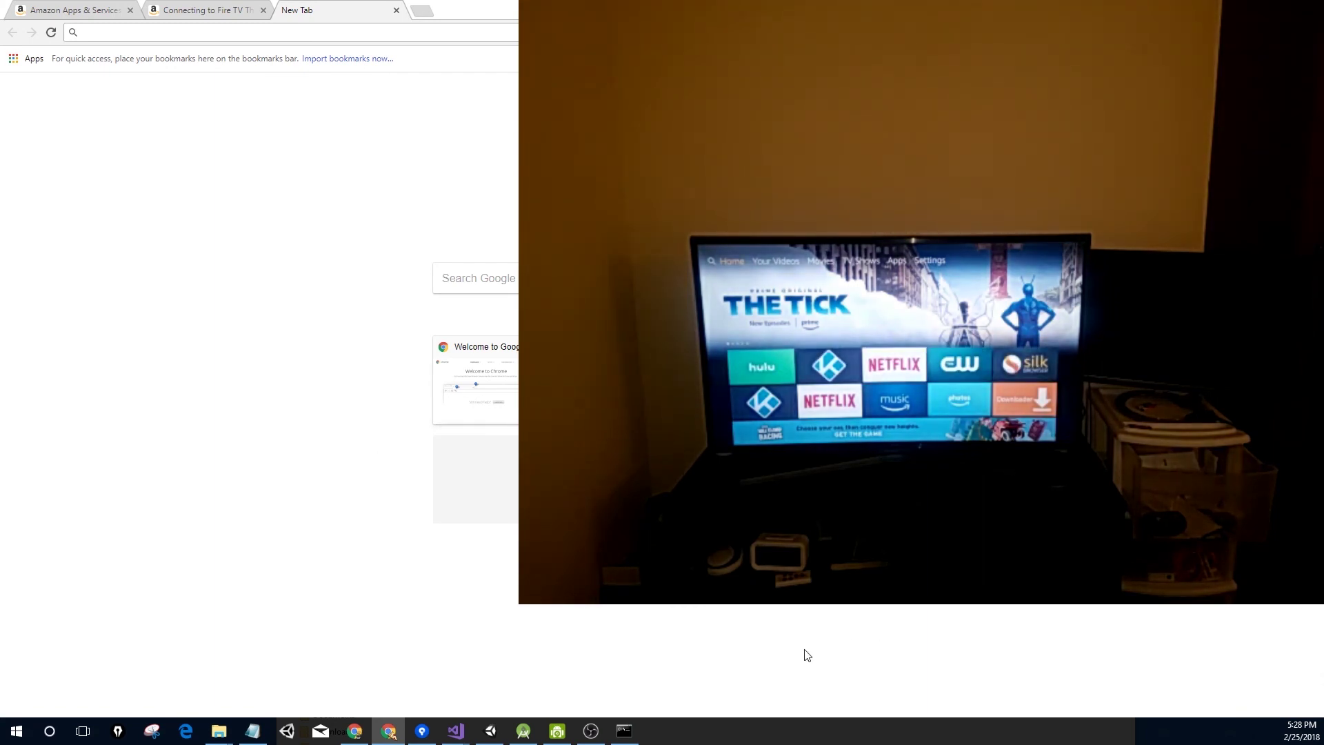
# Bring Command Prompt back and shift it left to show the wing-hit_firestick.apk install's Success message.
pyautogui.click(624, 731)
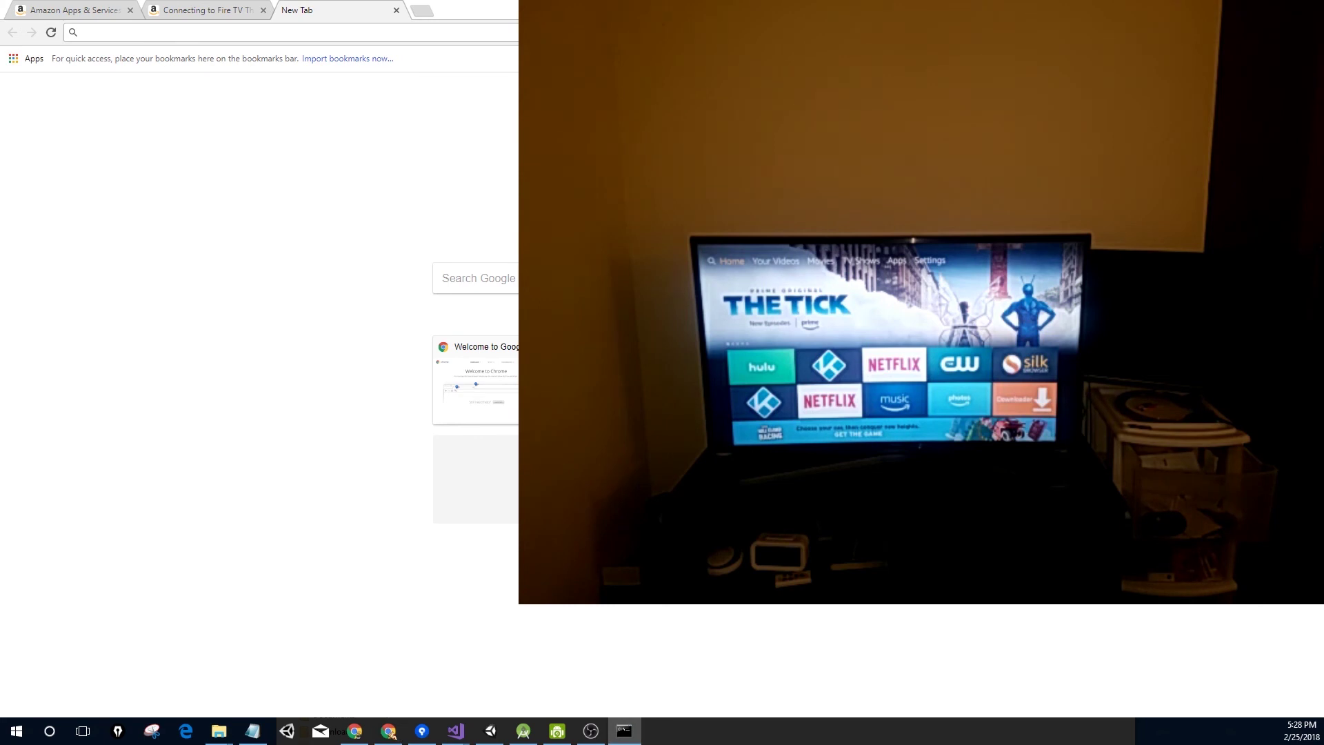
pyautogui.click(591, 731)
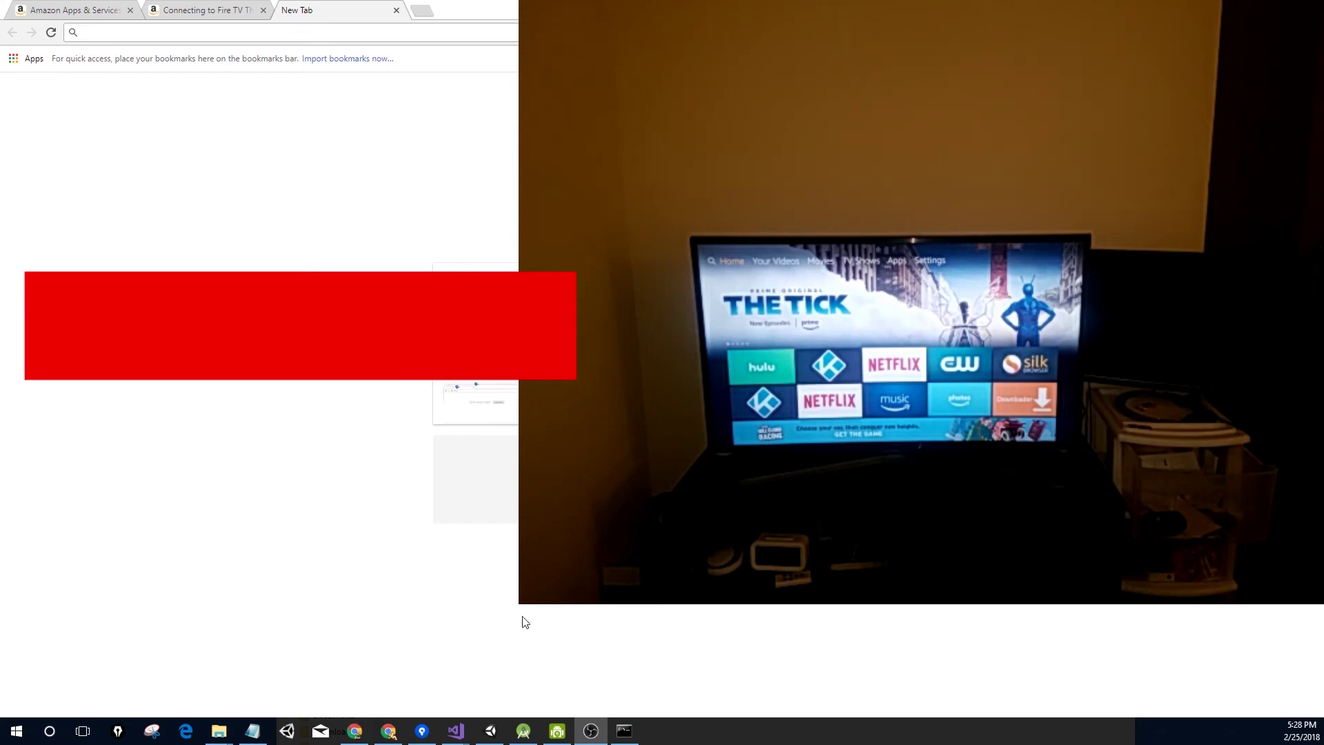
pyautogui.click(625, 731)
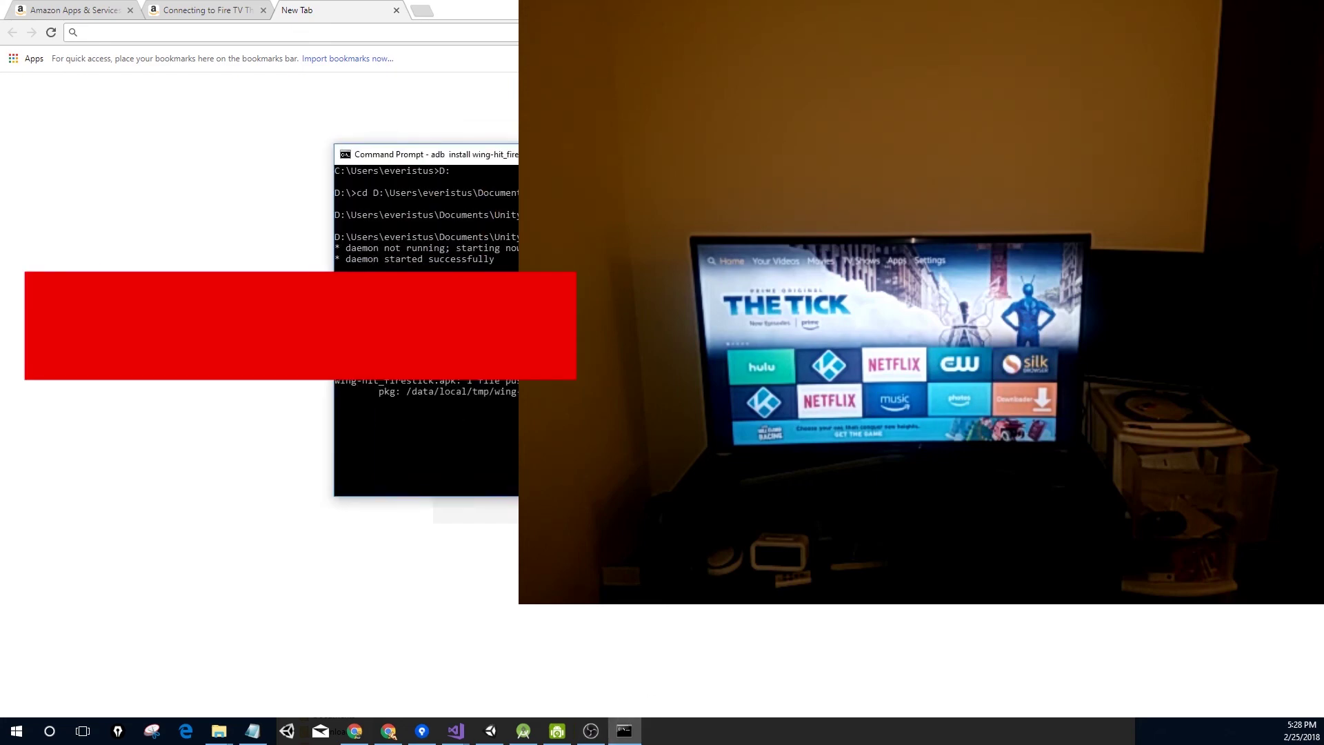
pyautogui.moveTo(654, 163); pyautogui.dragTo(442, 163)
pyautogui.moveTo(388, 186); pyautogui.dragTo(337, 195)
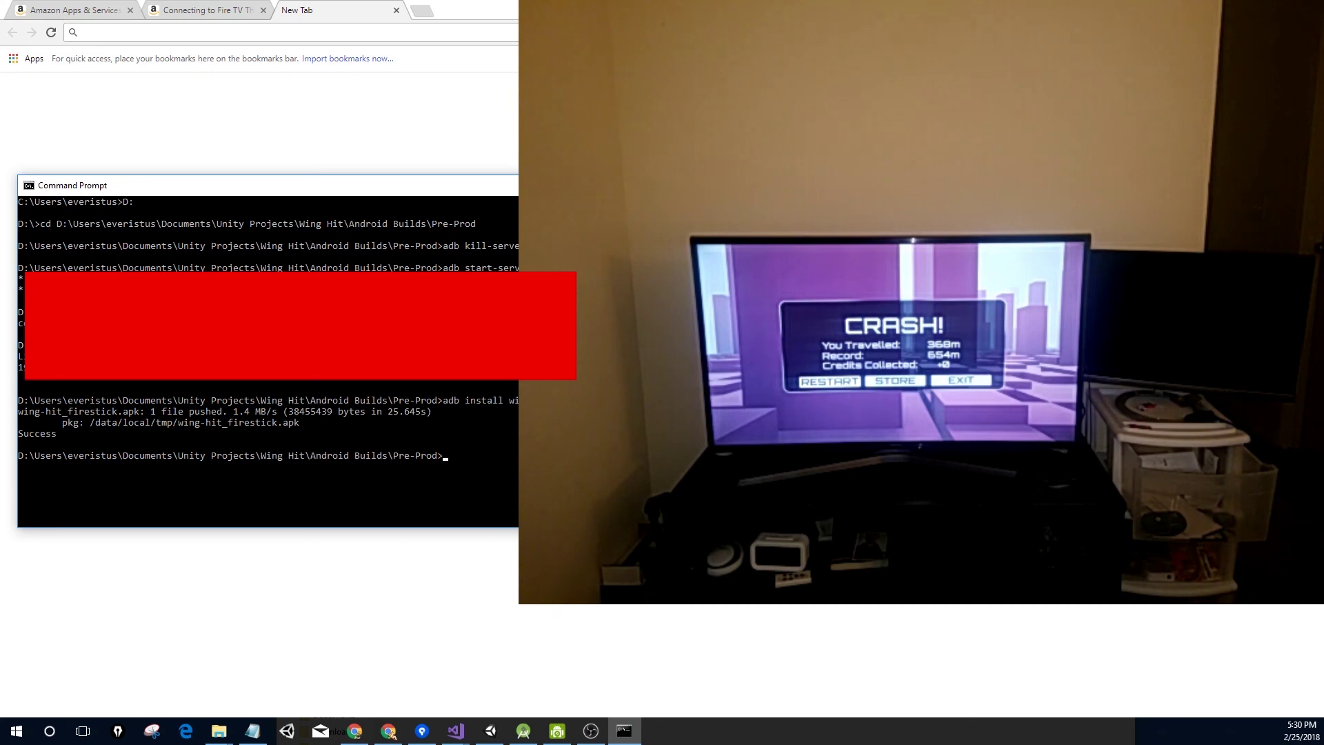
pyautogui.hotkey('ctrl', '2')
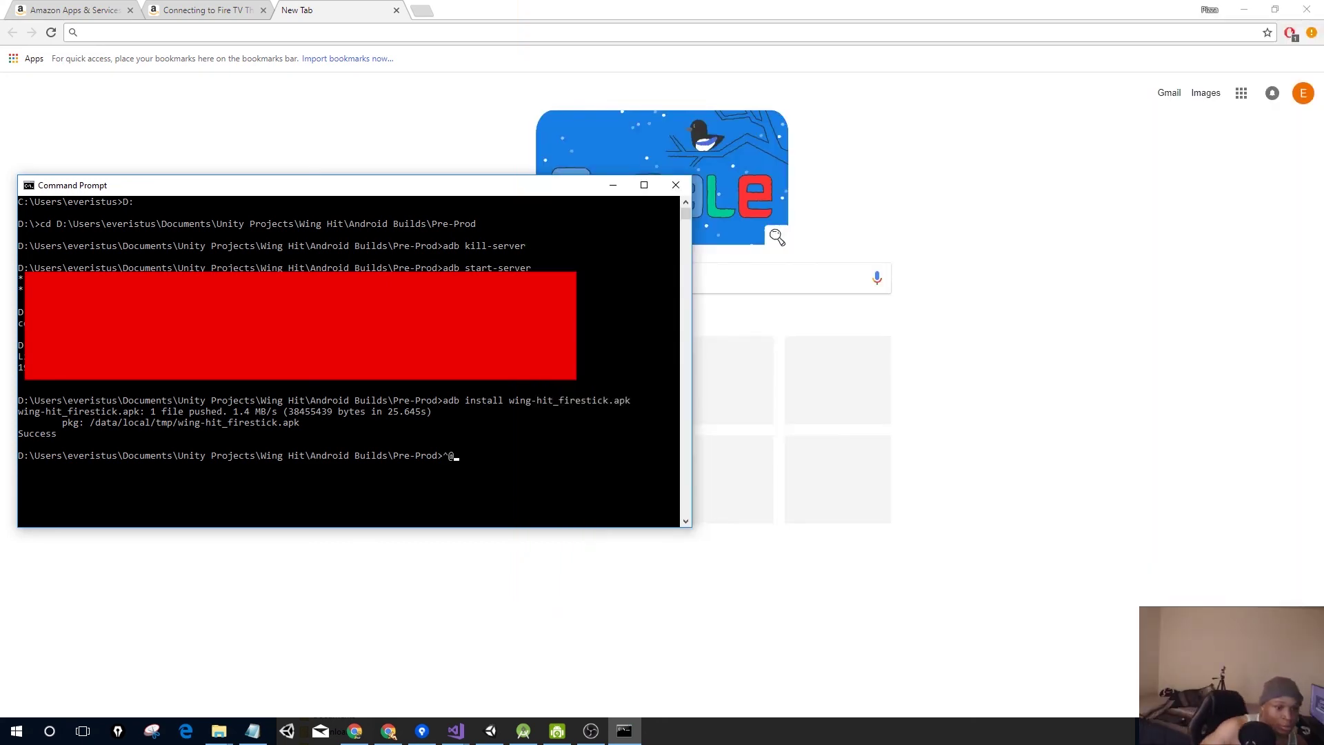